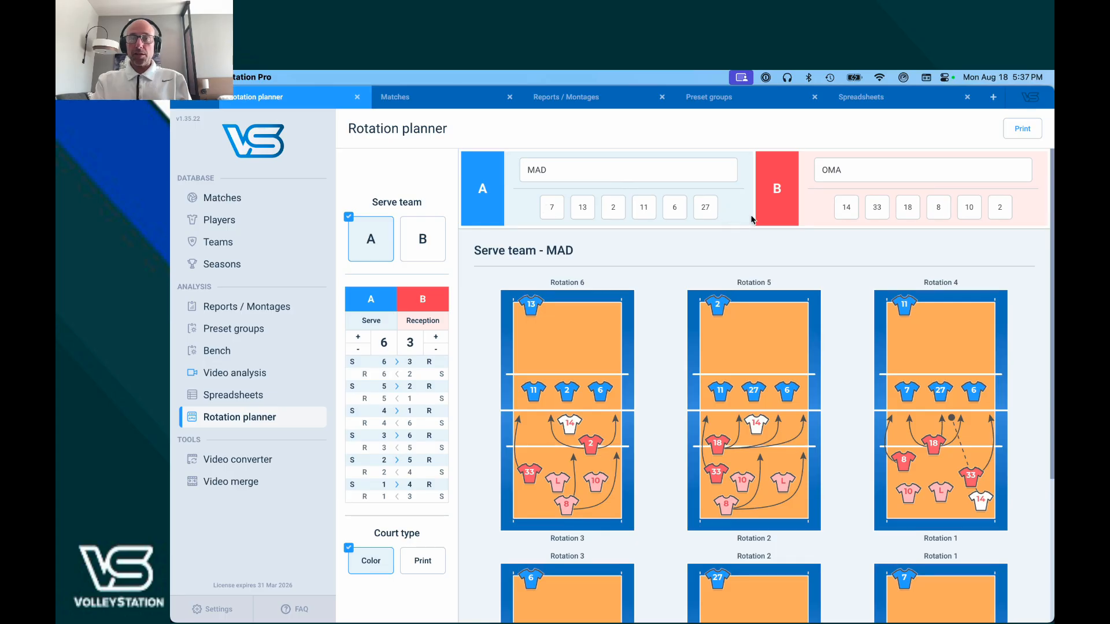
pyautogui.click(849, 211)
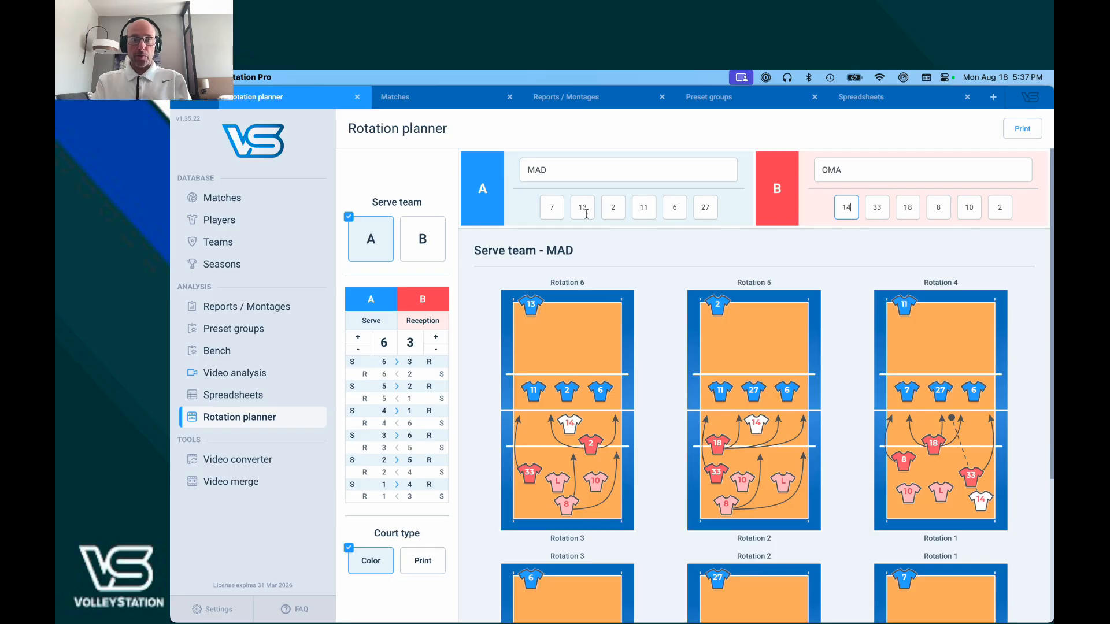
pyautogui.click(558, 211)
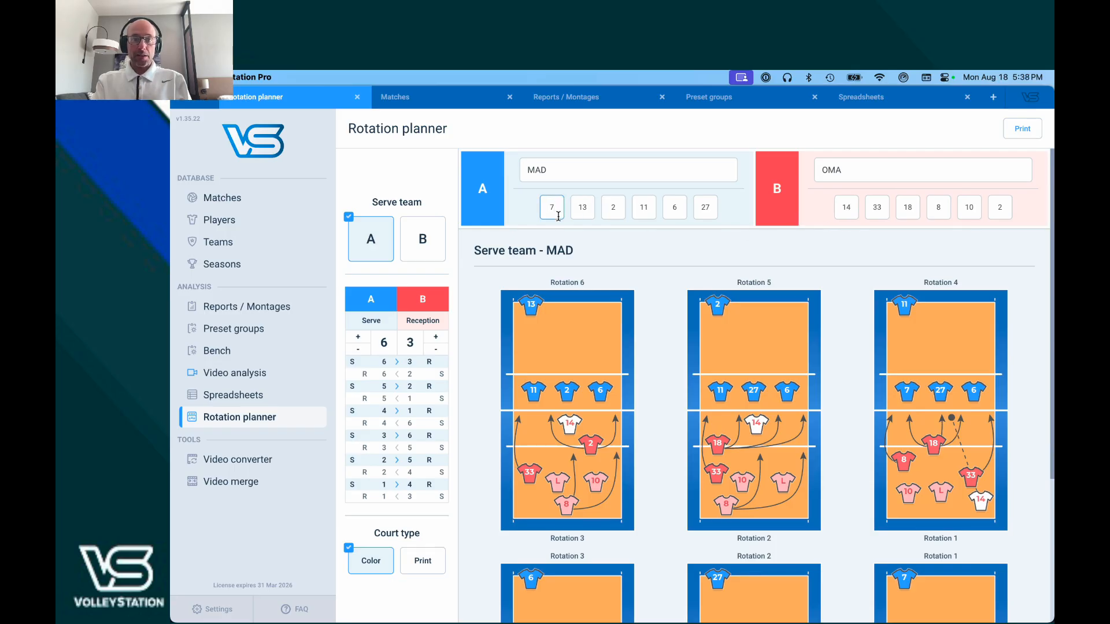
pyautogui.click(586, 243)
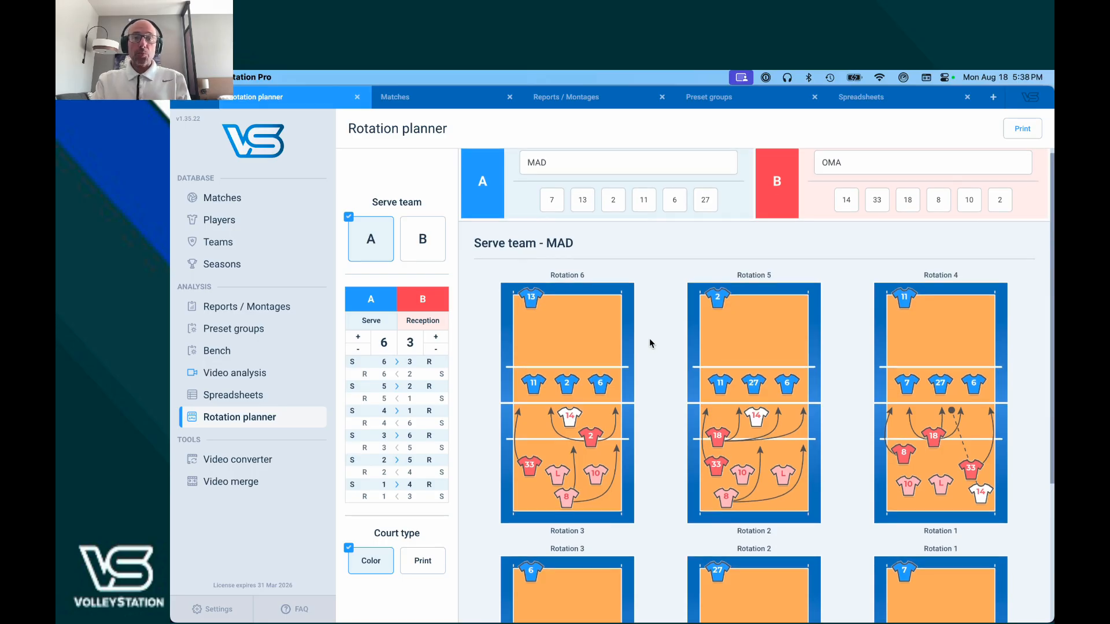
pyautogui.scroll(-3, 649, 336)
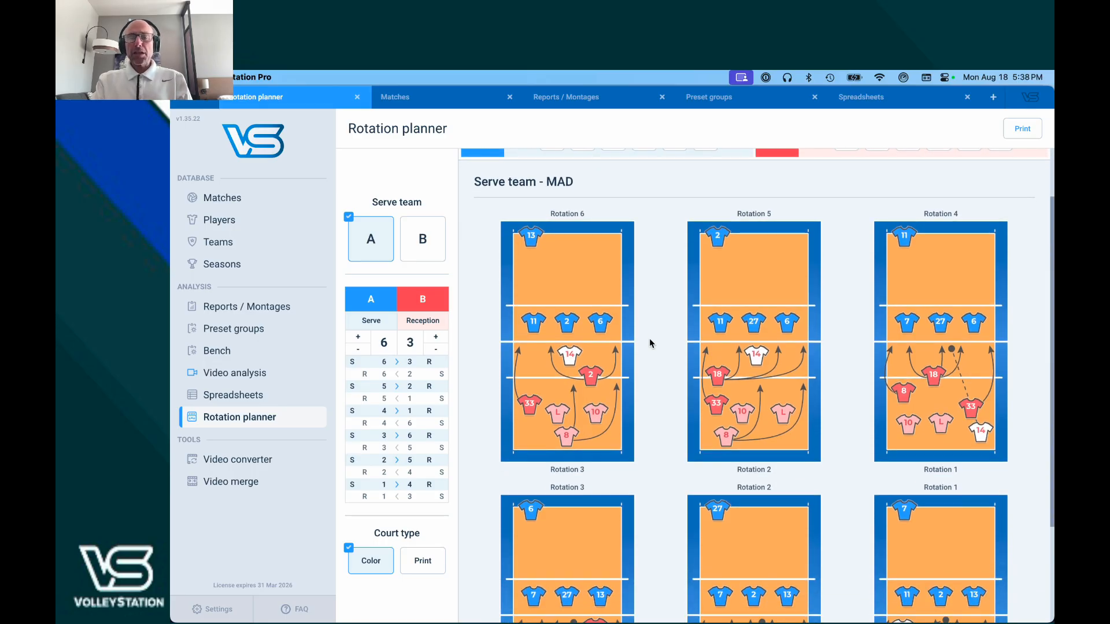
pyautogui.scroll(3, 650, 340)
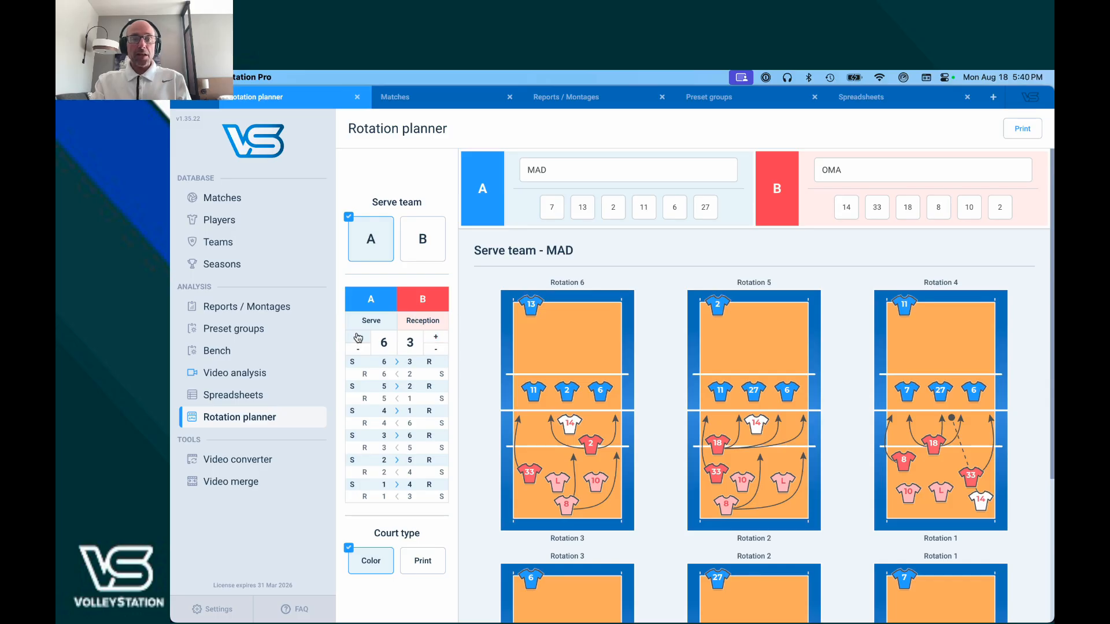
# Advance team B's starting rotation to 6 and return it to 3 to compare the rotation matchups
pyautogui.click(436, 340)
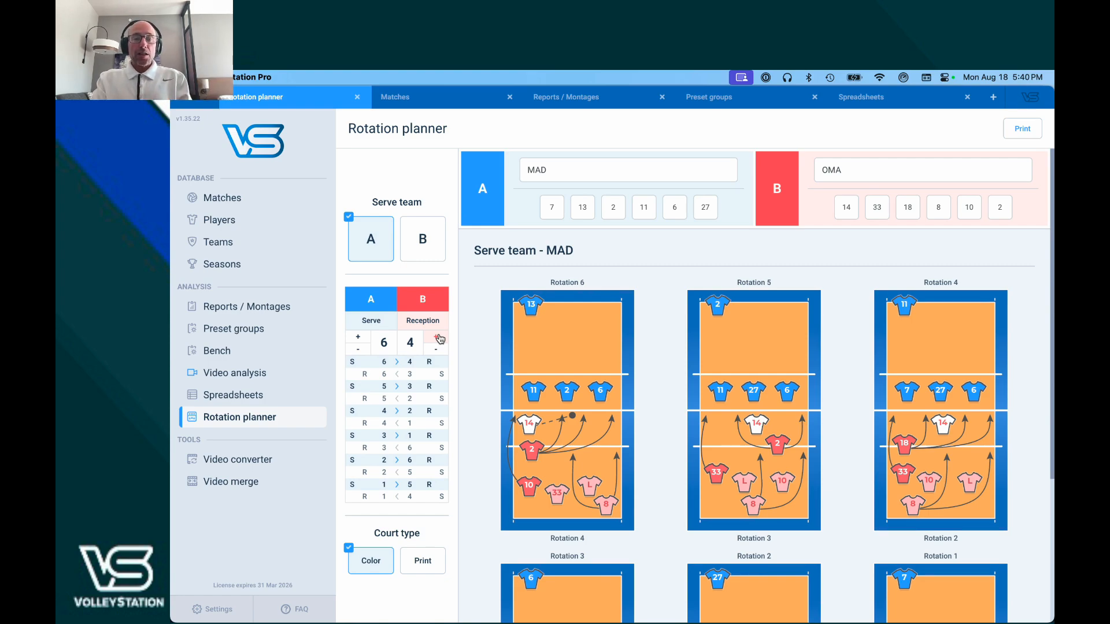
pyautogui.click(437, 337)
pyautogui.click(438, 338)
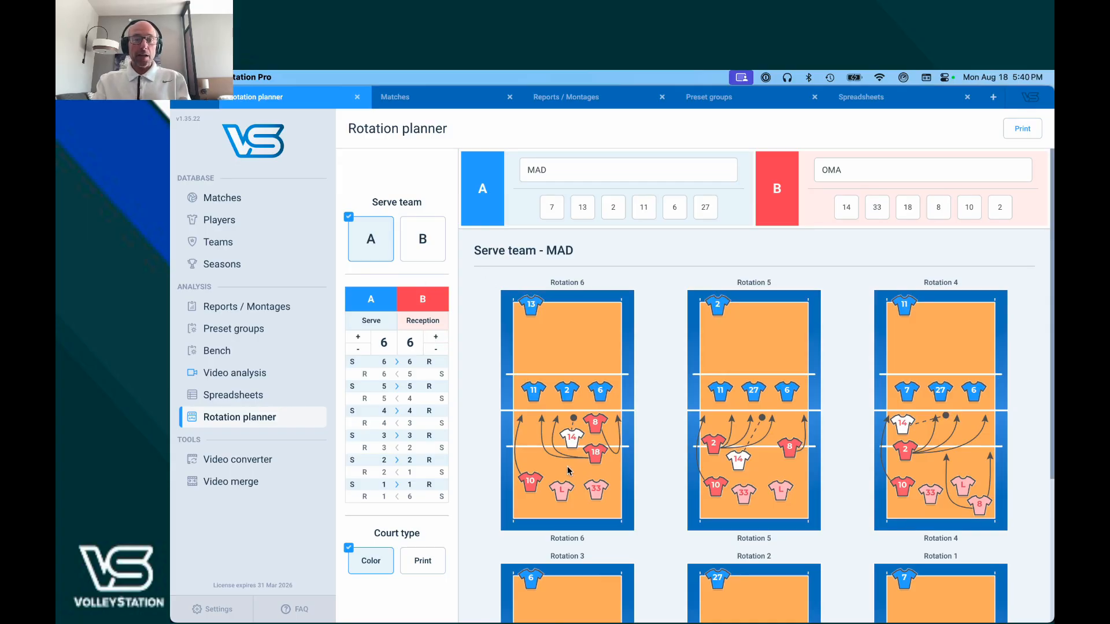
pyautogui.click(435, 350)
pyautogui.click(435, 350)
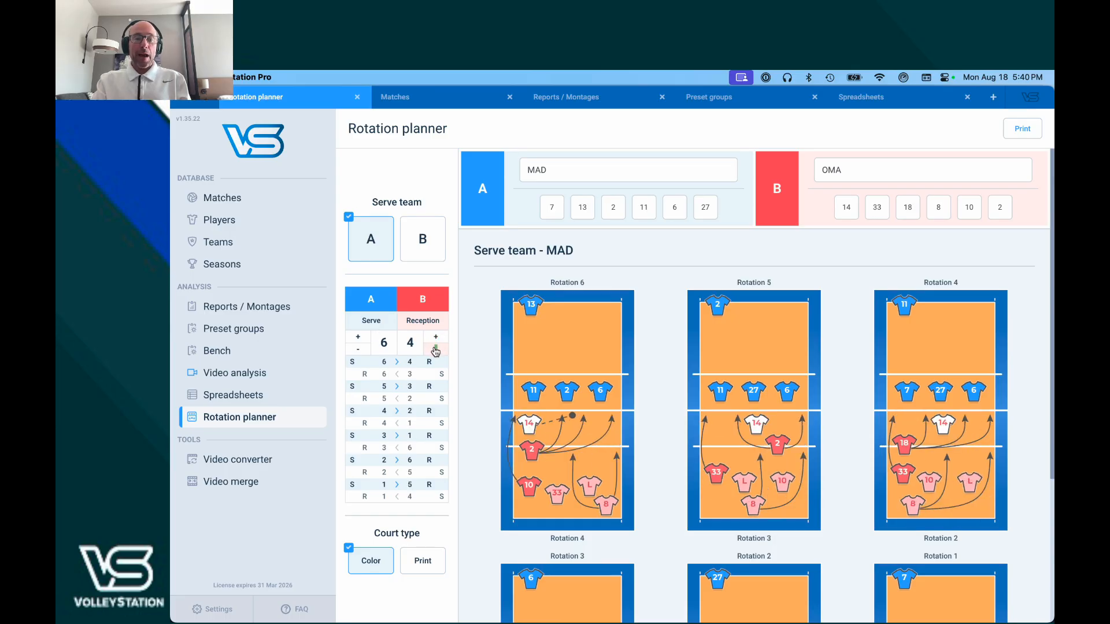
pyautogui.click(435, 350)
# Change team A's starting rotation to 3 and cycle it back to 6 to compare the serve matchups
pyautogui.click(358, 337)
pyautogui.click(359, 339)
pyautogui.click(358, 339)
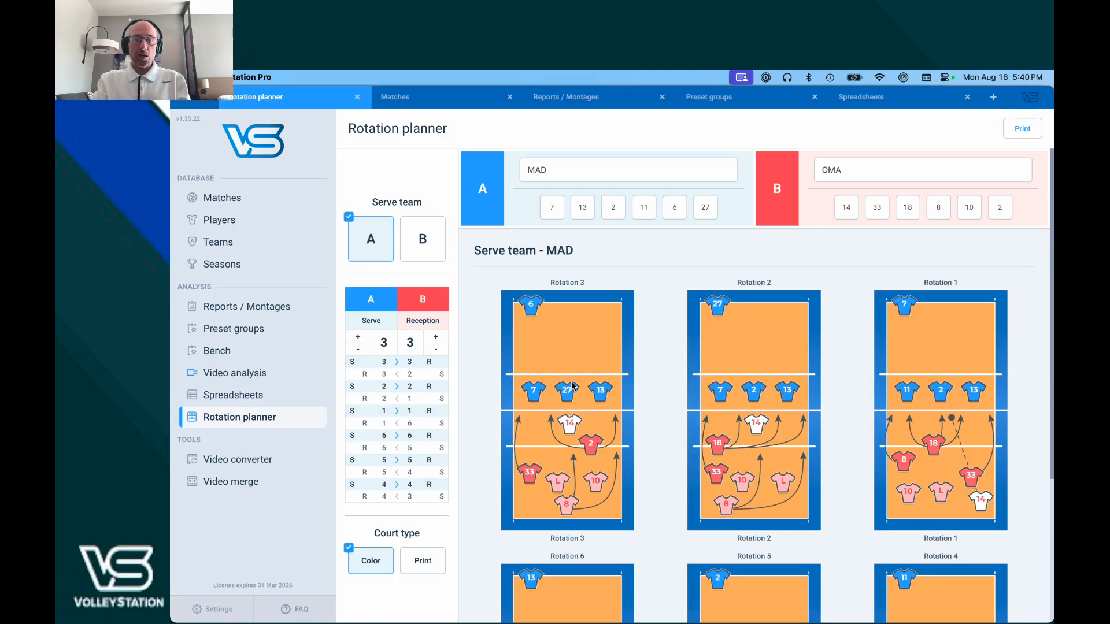
pyautogui.click(355, 338)
pyautogui.click(354, 338)
pyautogui.click(354, 338)
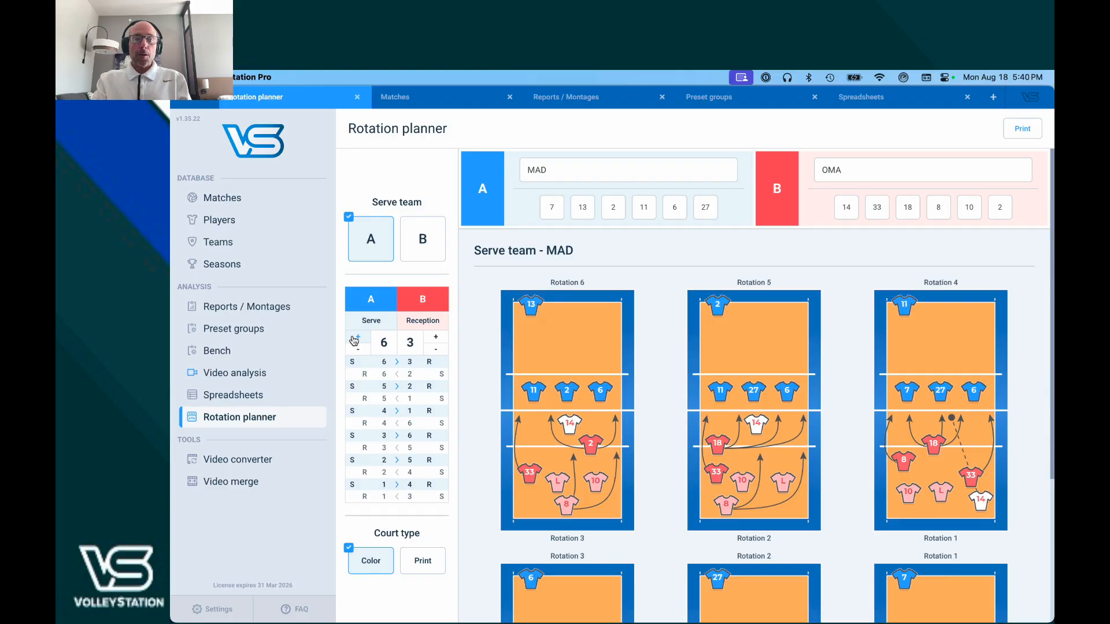
# Set team B as the serving team, switch the court type to Print, and look over the rotation diagrams
pyautogui.click(420, 250)
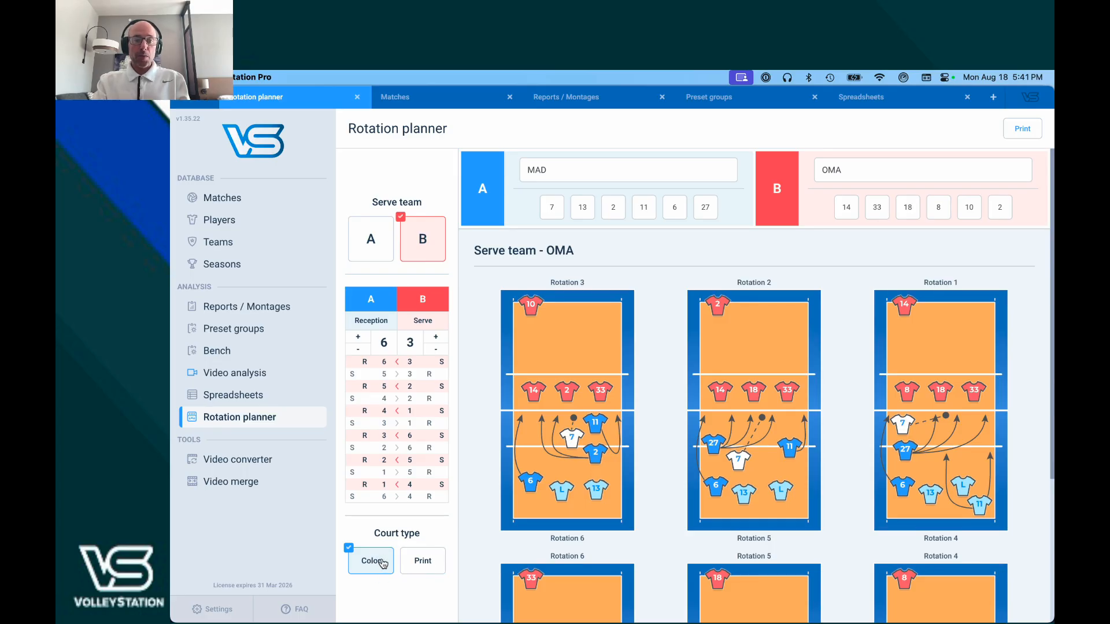
pyautogui.click(425, 563)
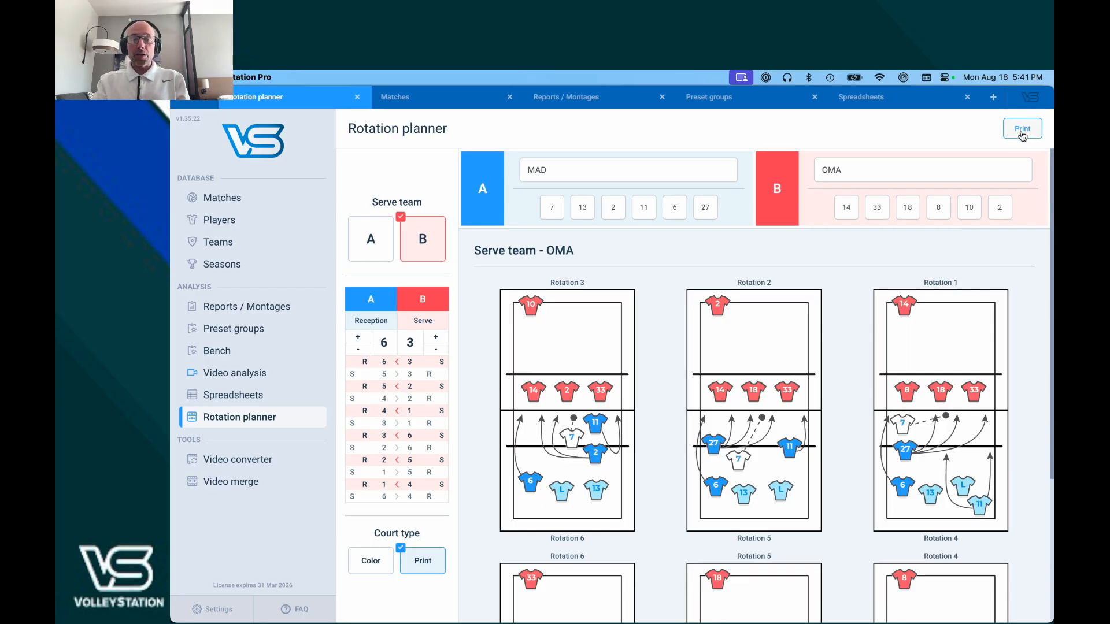
pyautogui.scroll(-2, 841, 310)
pyautogui.scroll(-1, 841, 309)
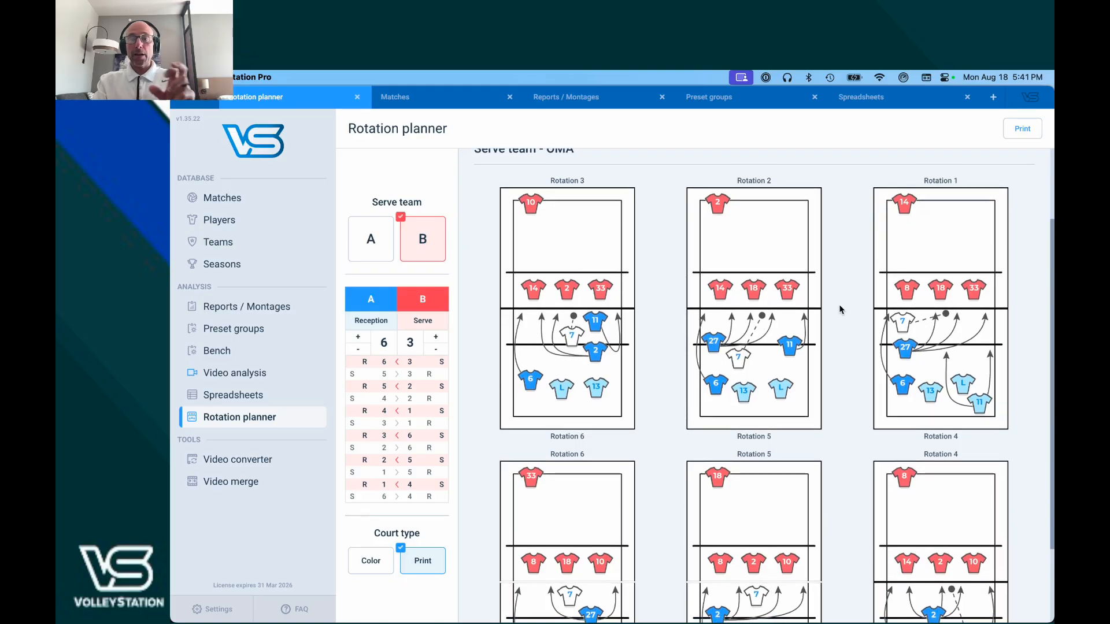
pyautogui.scroll(-1, 841, 310)
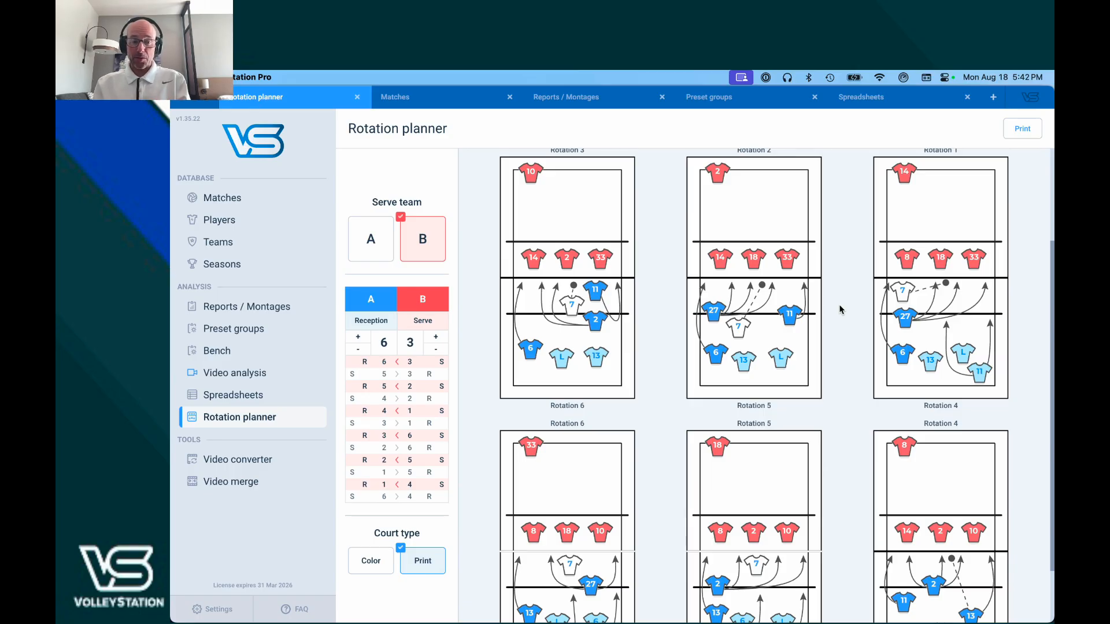
pyautogui.scroll(4, 849, 299)
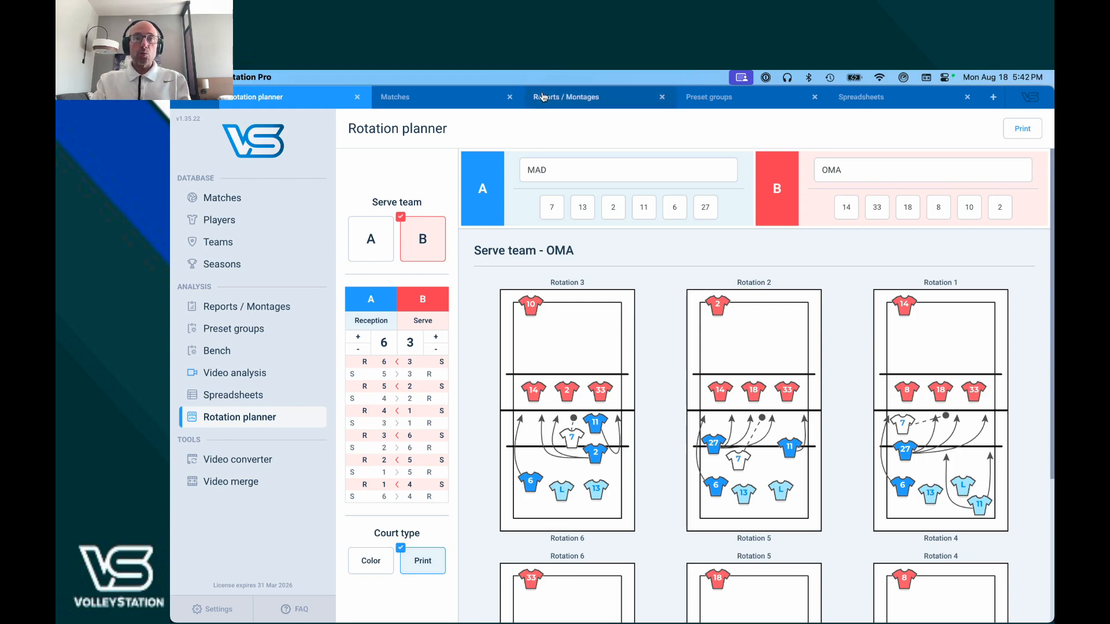
# Open the FB IS Attack Directions report and examine the attack directions for all six setter rotations
pyautogui.click(552, 99)
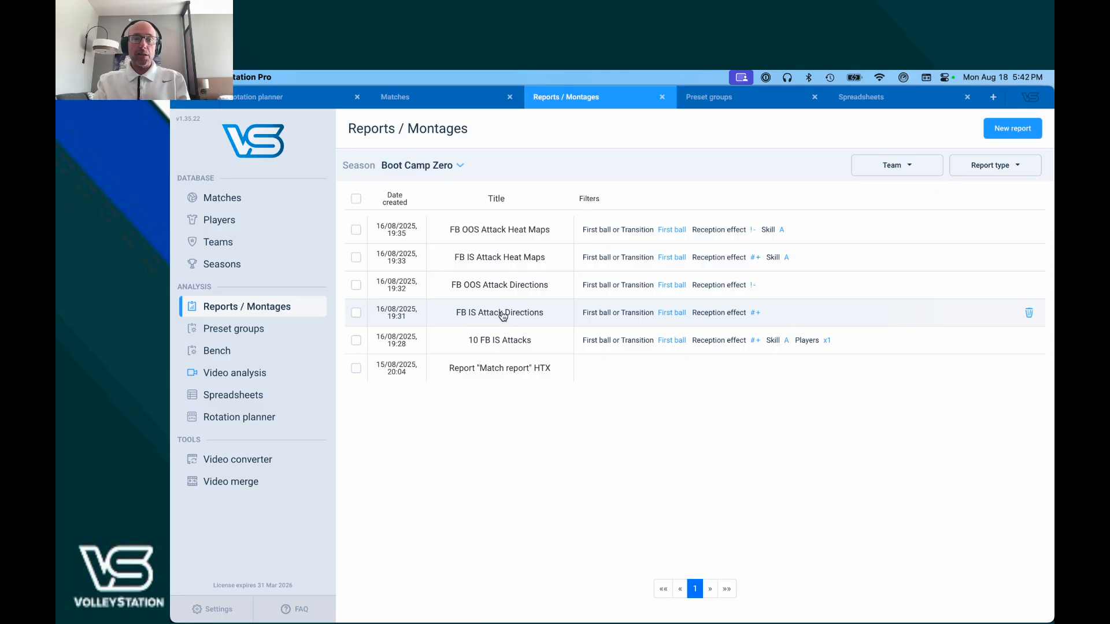
pyautogui.click(542, 315)
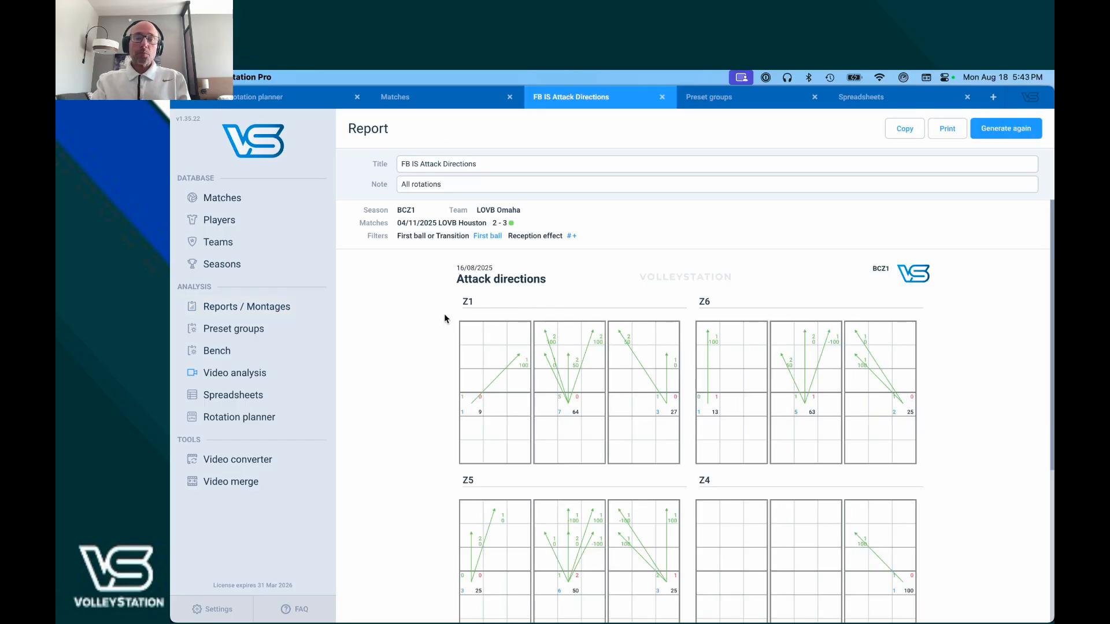
pyautogui.scroll(-1, 444, 319)
pyautogui.scroll(1, 444, 319)
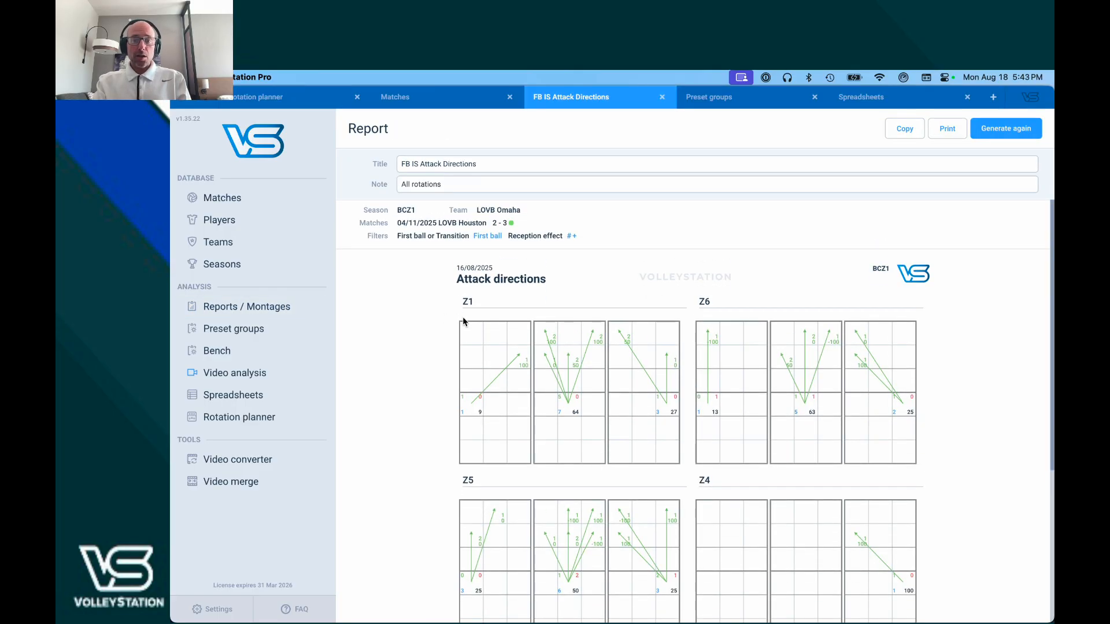
pyautogui.scroll(-2, 472, 330)
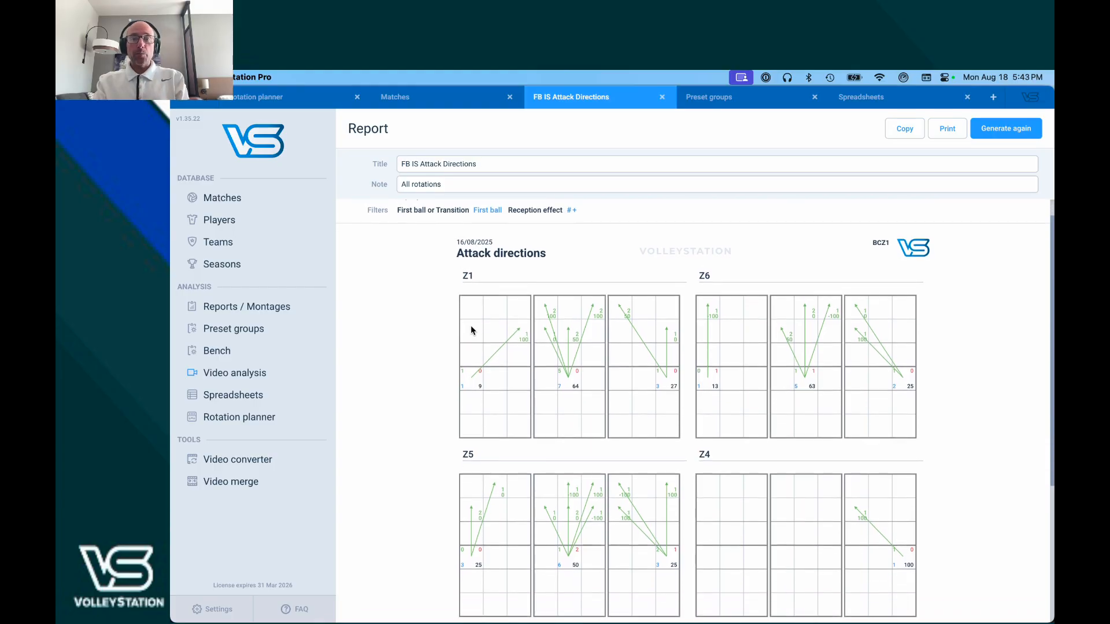
pyautogui.scroll(-1, 471, 330)
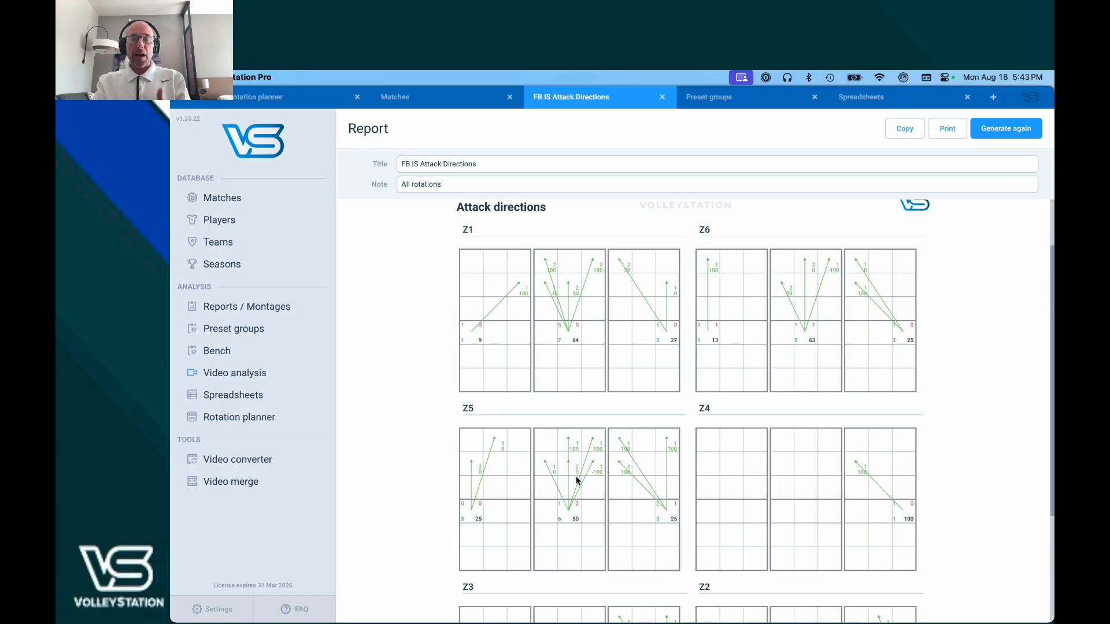
pyautogui.scroll(-10, 577, 480)
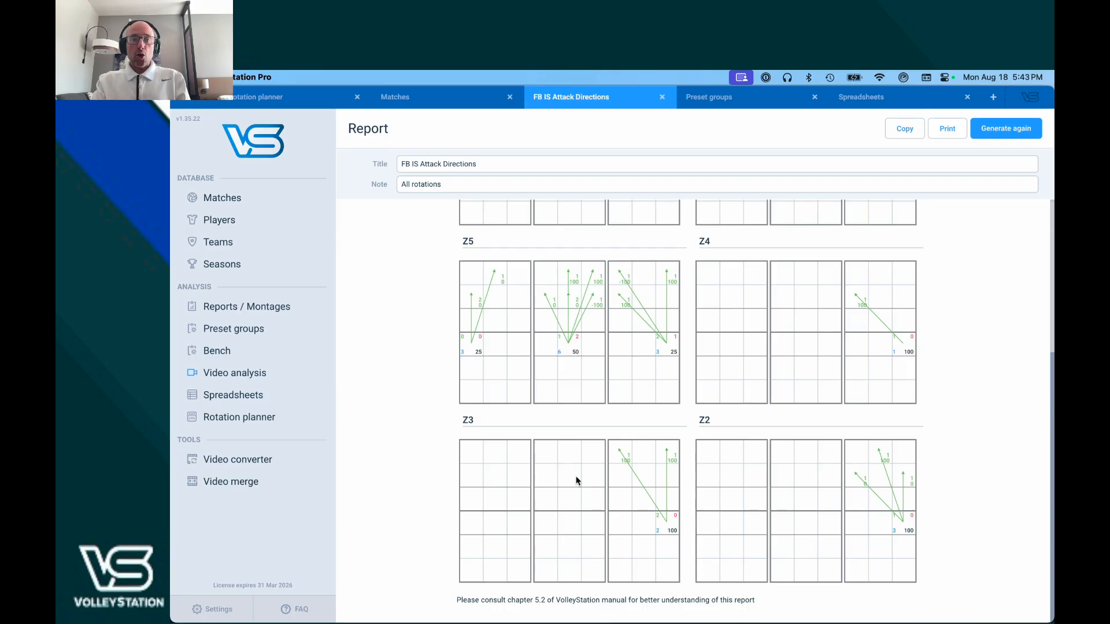
pyautogui.scroll(10, 577, 481)
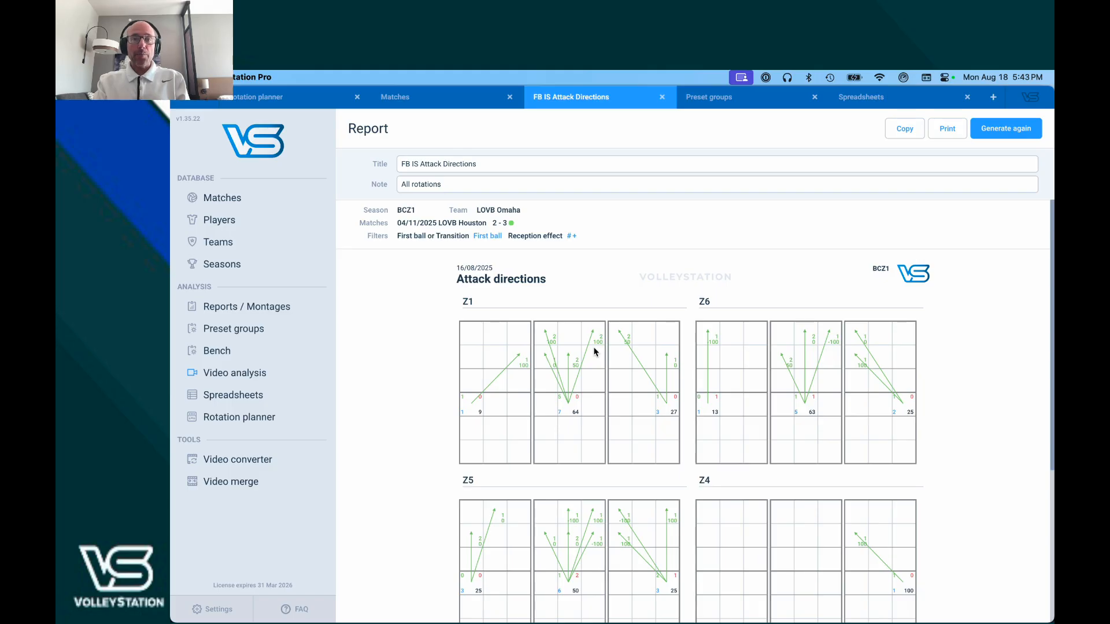
# Generate the Attack directions report again for LOVB Omaha, keeping the First ball and Reception effect # + filters, and close the new report
pyautogui.click(999, 135)
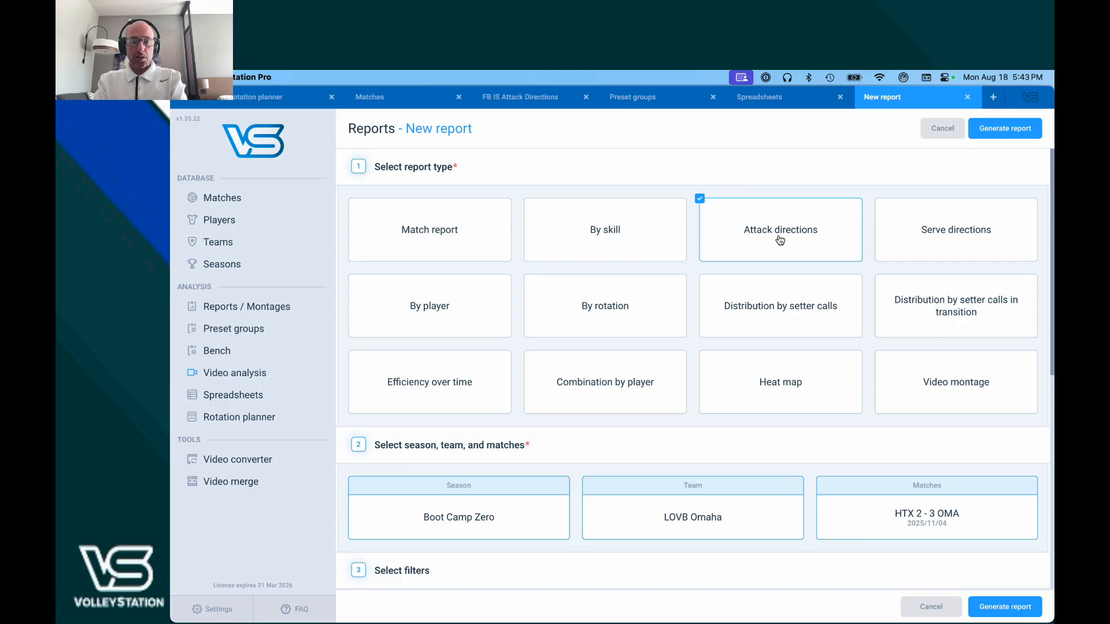
pyautogui.scroll(-5, 777, 238)
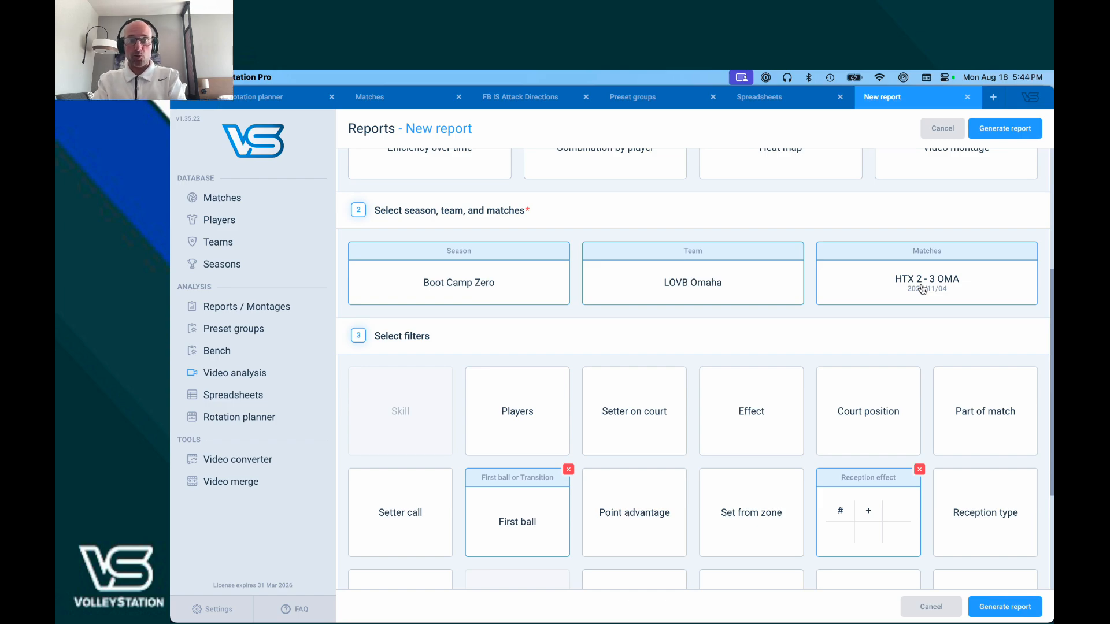
pyautogui.scroll(-3, 793, 345)
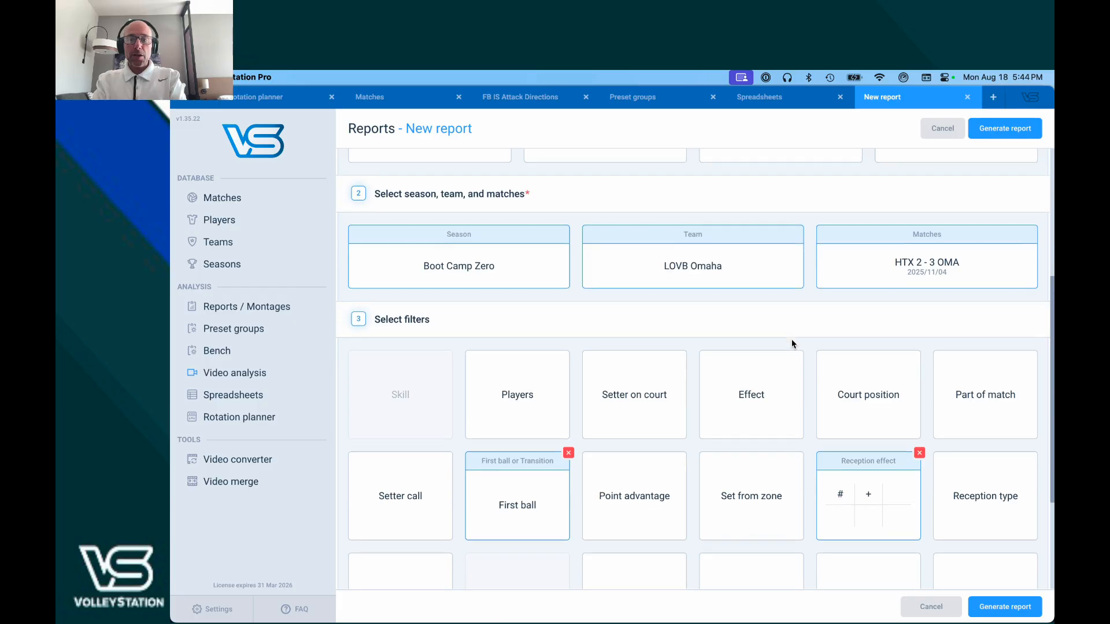
pyautogui.scroll(-1, 793, 344)
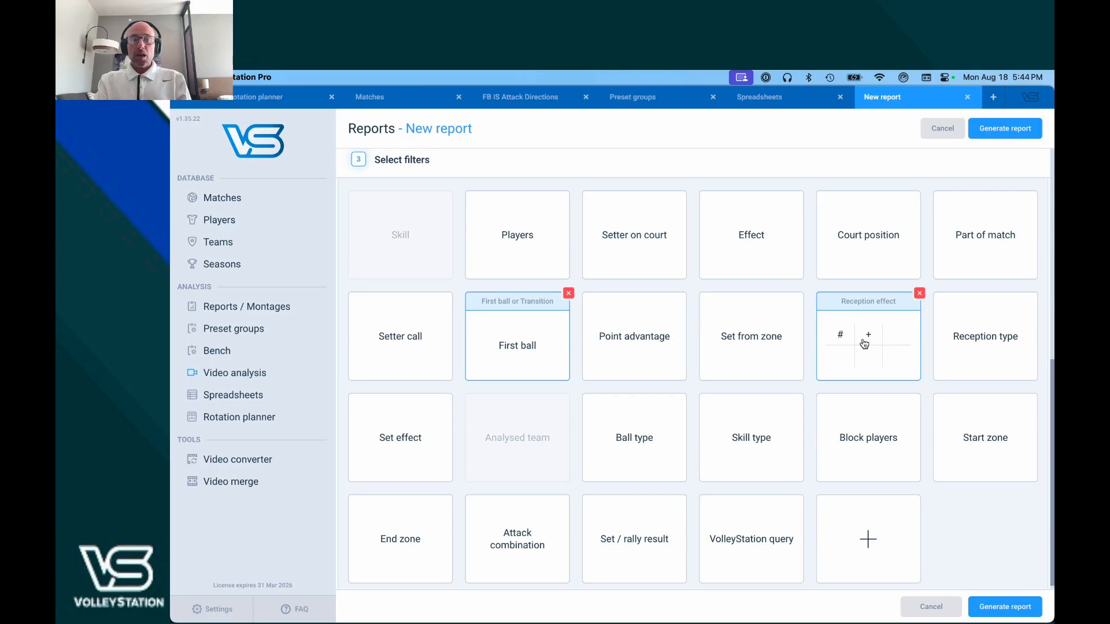
pyautogui.scroll(-1, 865, 344)
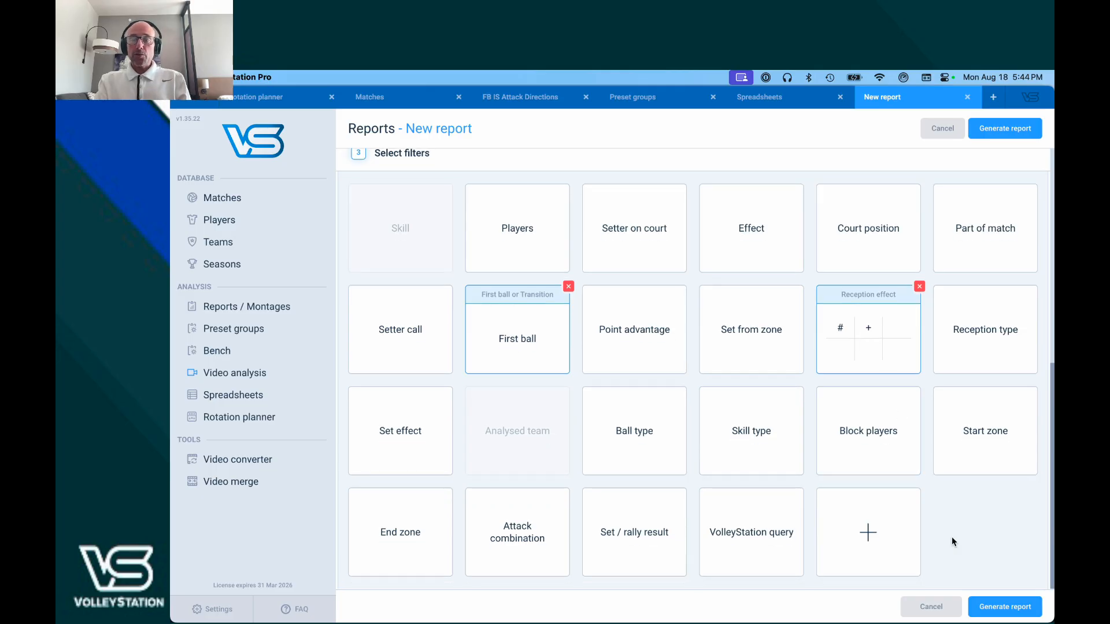
pyautogui.click(1006, 607)
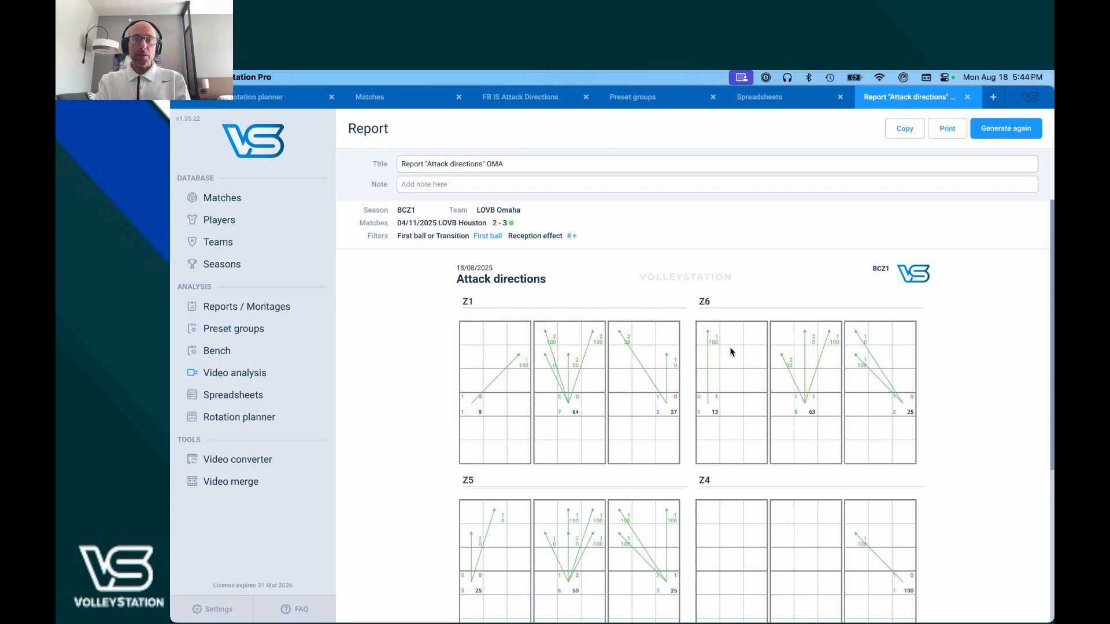
pyautogui.scroll(-5, 731, 352)
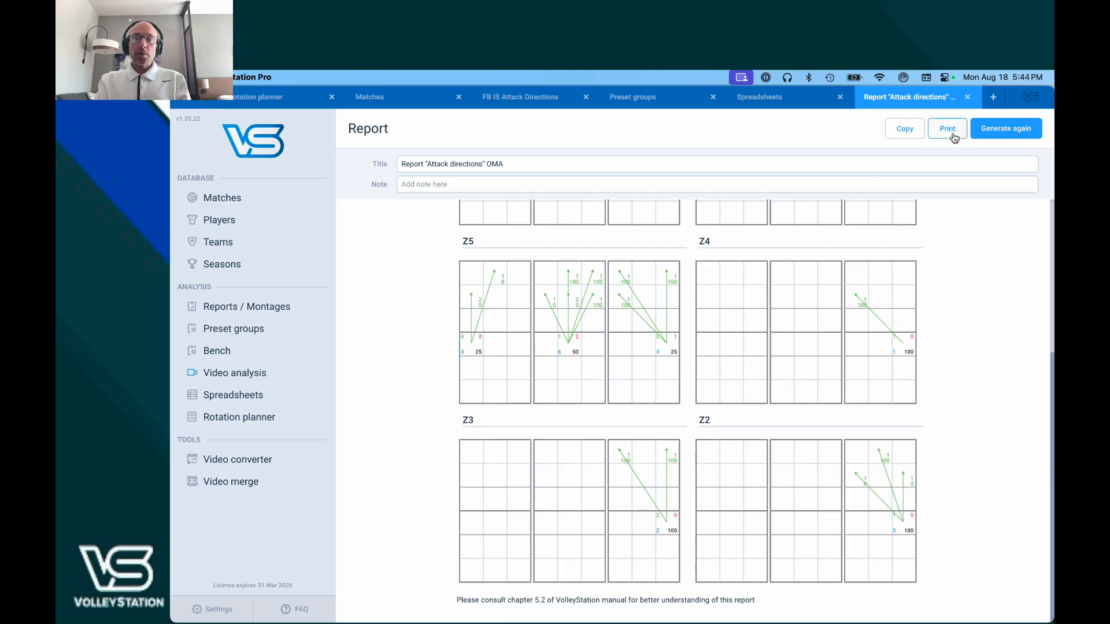
pyautogui.click(968, 98)
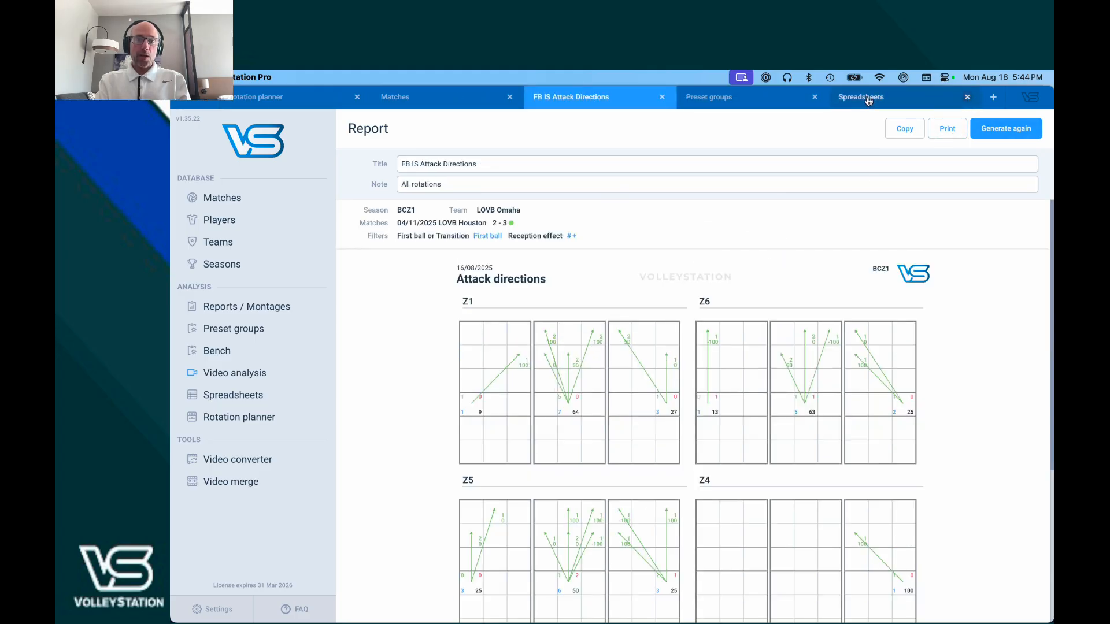
# Open the FB OOS Attack Directions report, examine its attack directions by rotation, and return to the reports list
pyautogui.click(246, 307)
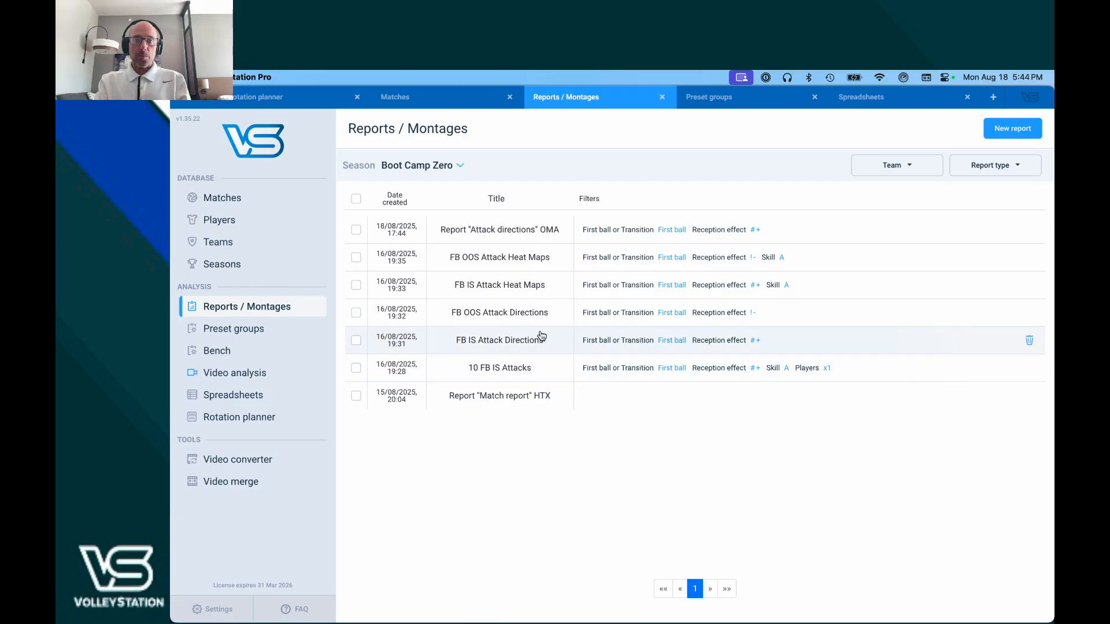
pyautogui.click(588, 317)
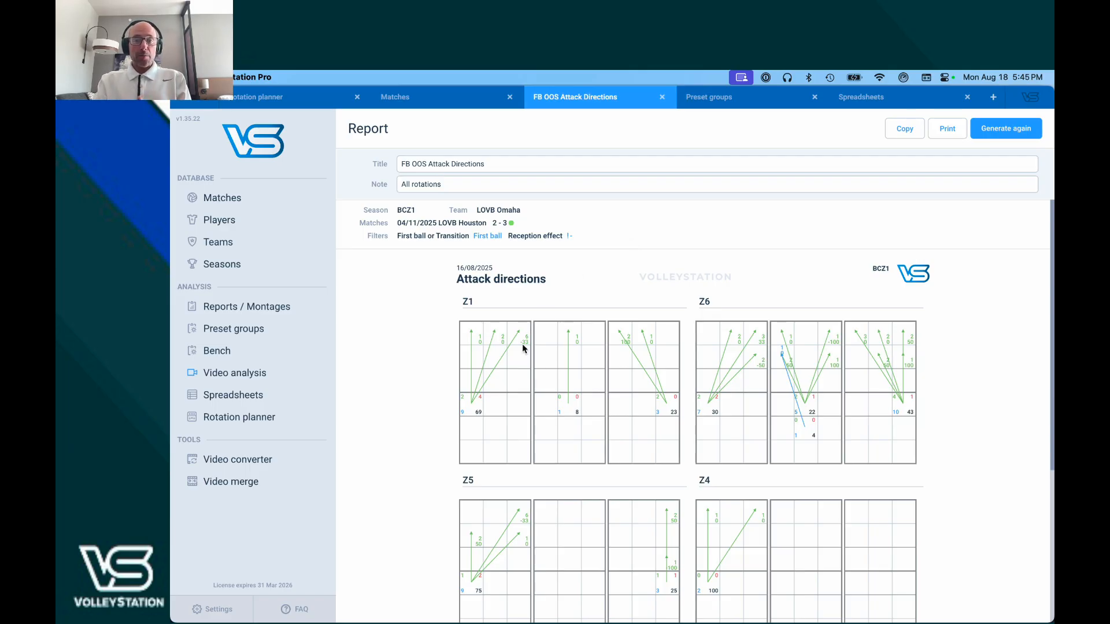
pyautogui.scroll(-1, 542, 364)
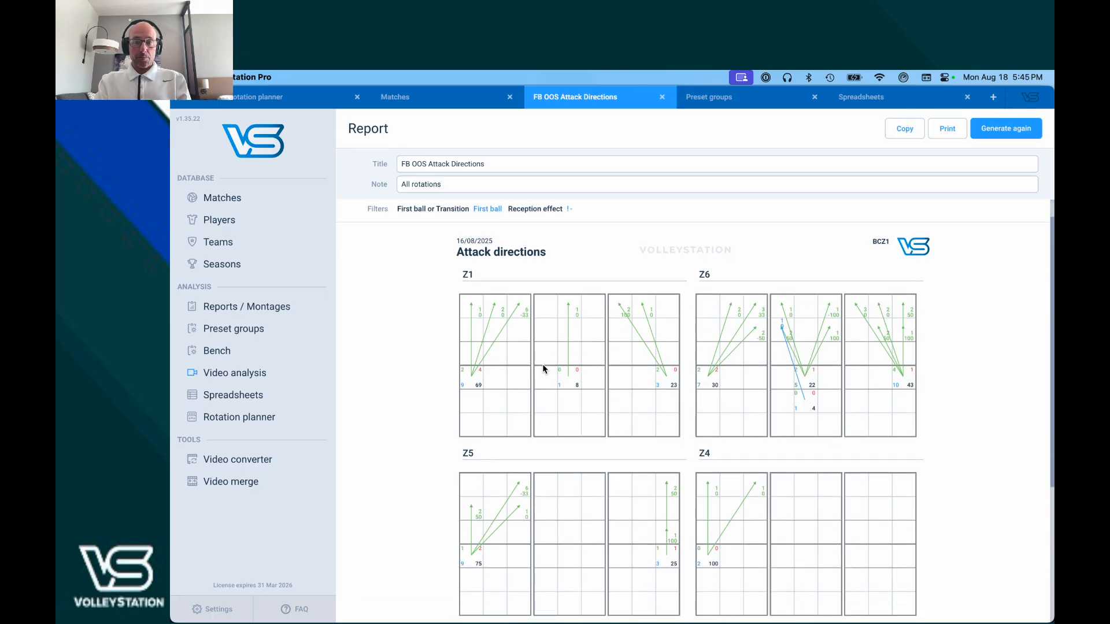
pyautogui.scroll(-1, 543, 368)
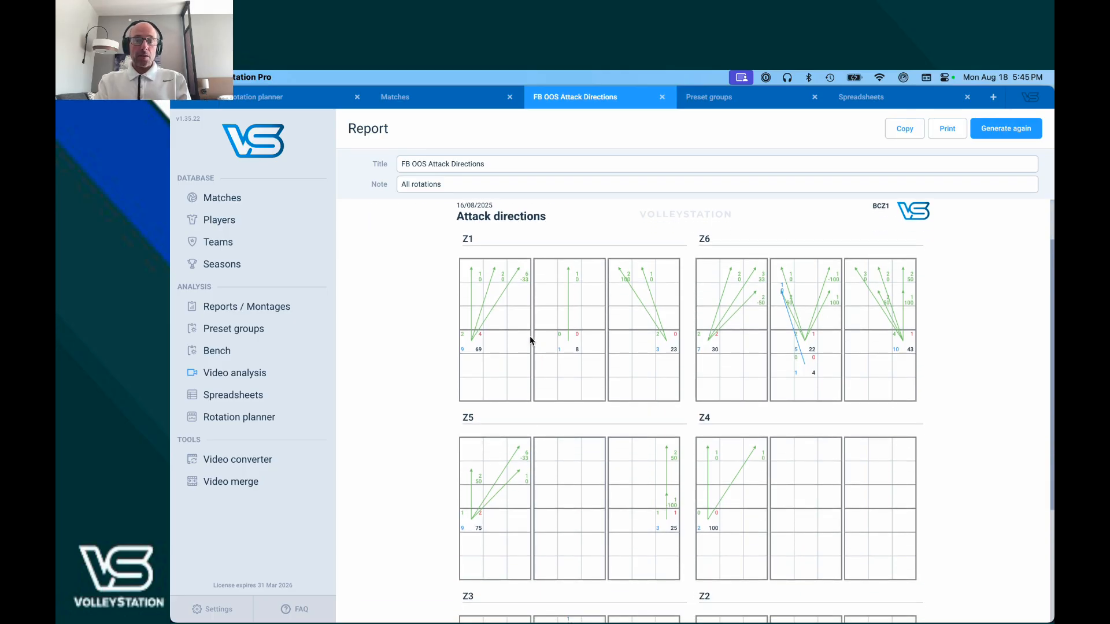
pyautogui.scroll(-5, 528, 365)
pyautogui.scroll(4, 529, 367)
pyautogui.scroll(4, 529, 366)
pyautogui.click(267, 305)
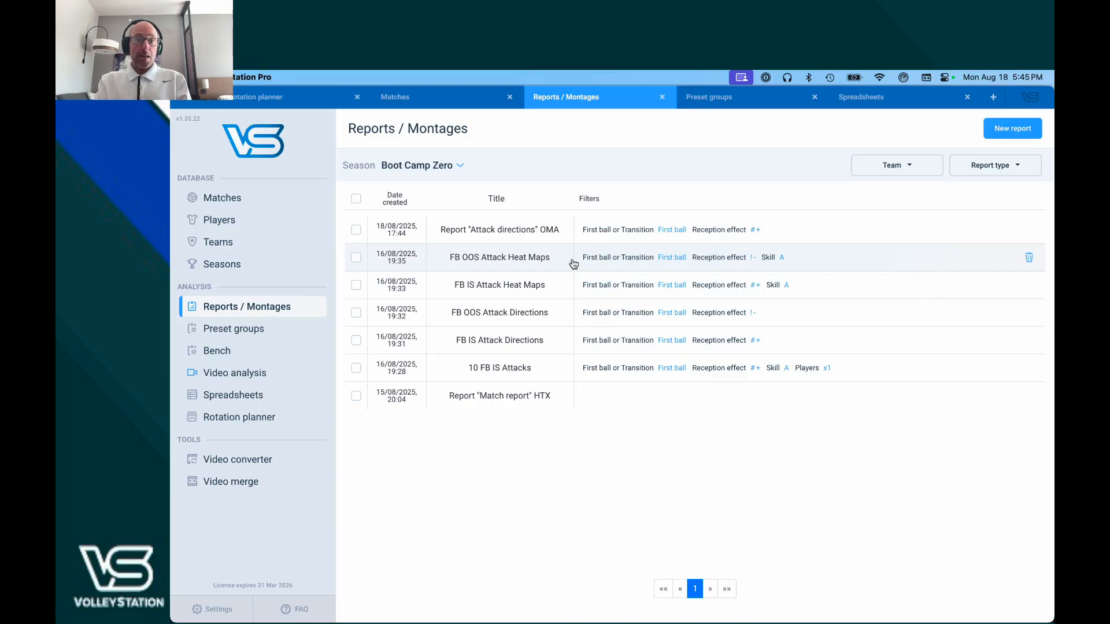
# Open the FB IS Attack Heat Maps report, split its data by Combination, and examine the heat map of each attack combination
pyautogui.click(592, 288)
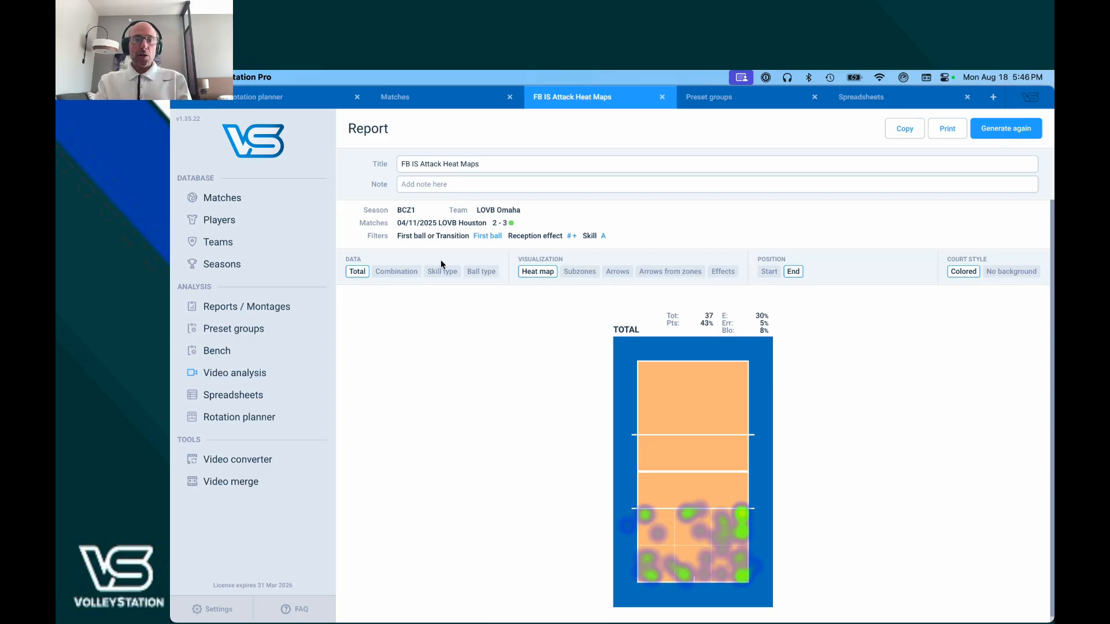
pyautogui.click(397, 272)
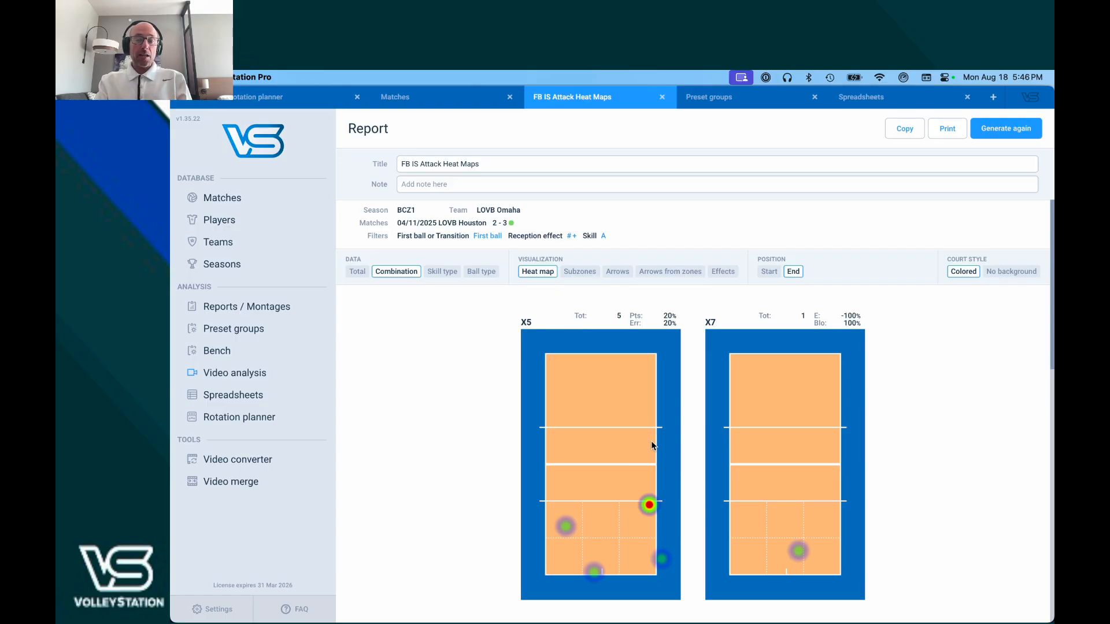
pyautogui.scroll(-10, 651, 445)
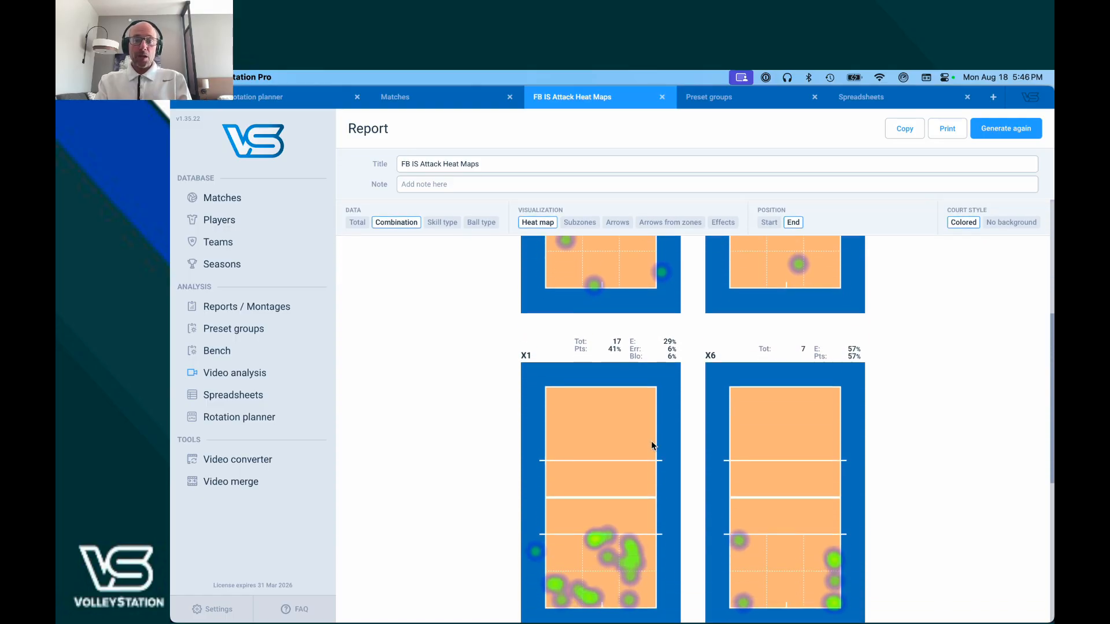
pyautogui.scroll(-2, 651, 445)
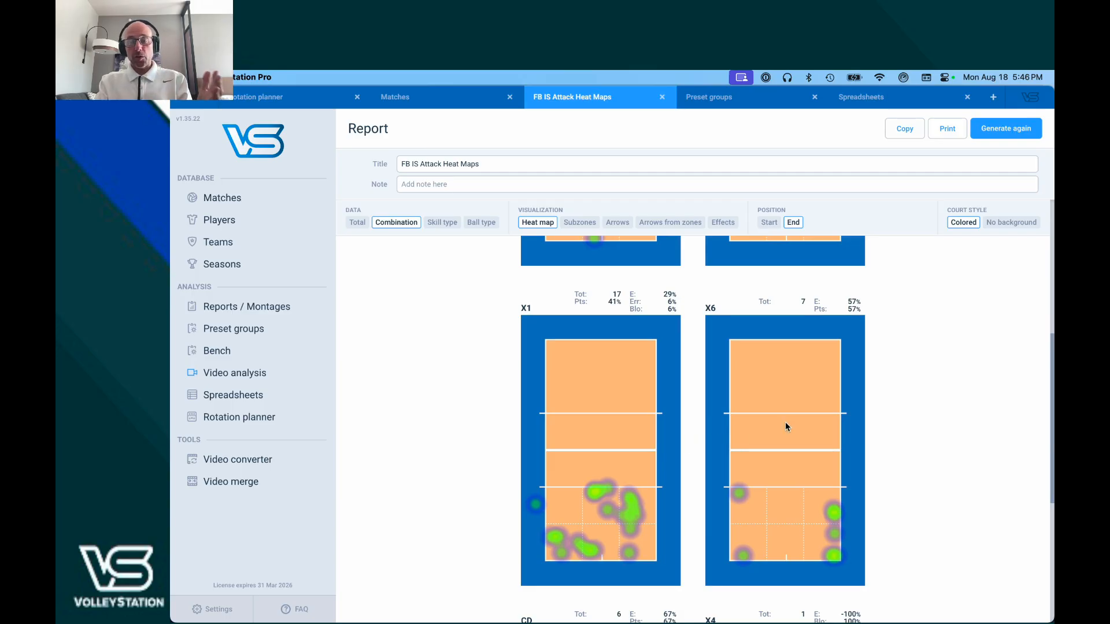
pyautogui.scroll(-5, 785, 425)
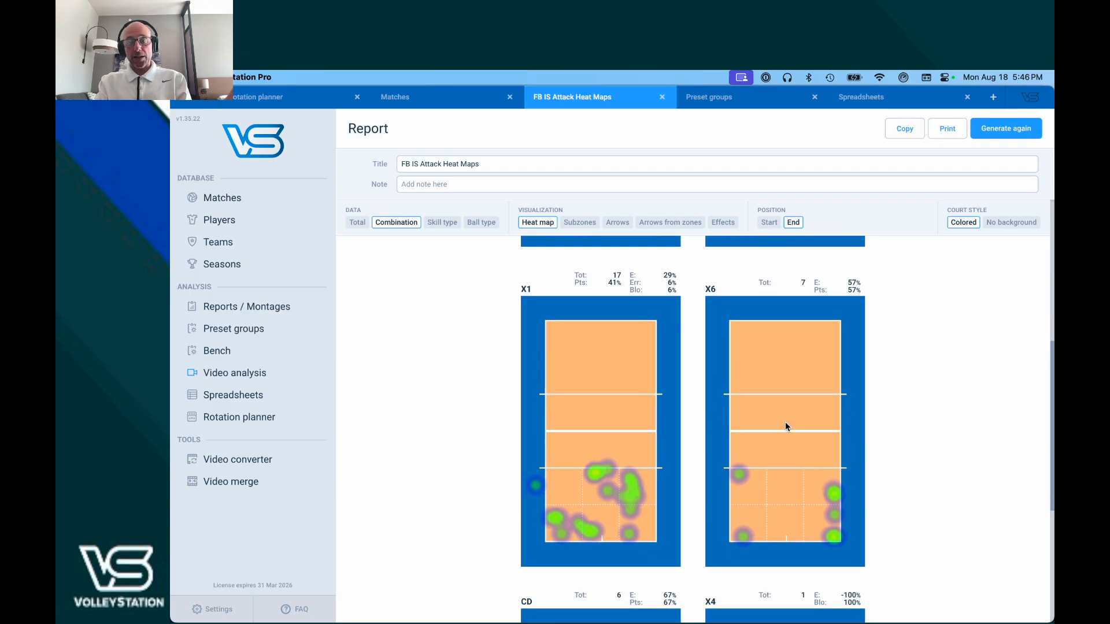
pyautogui.scroll(-15, 785, 426)
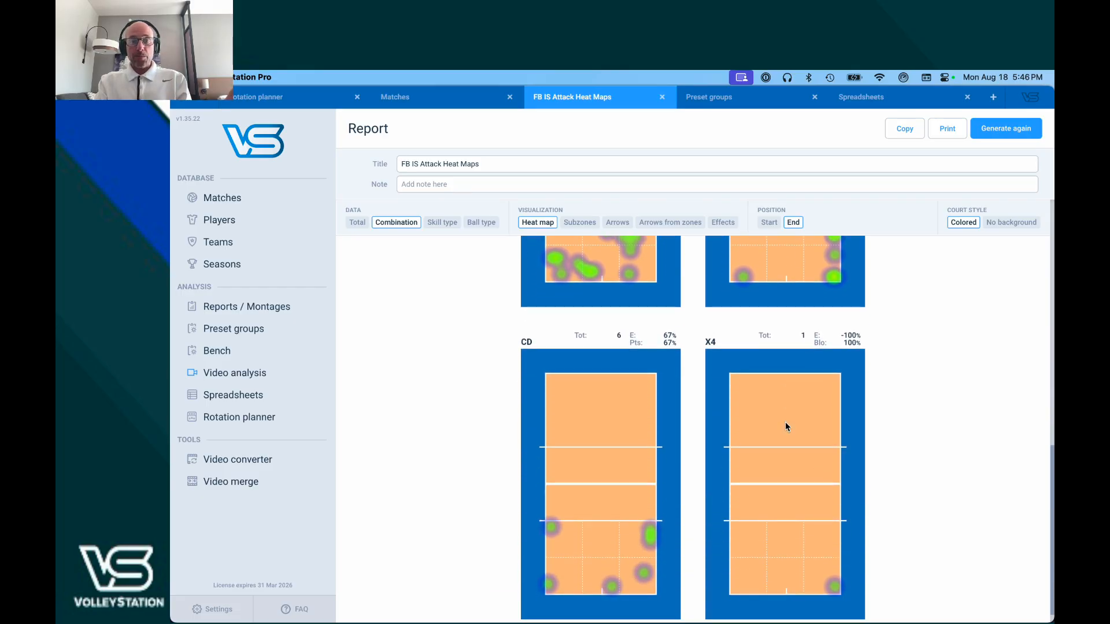
pyautogui.scroll(-1, 784, 423)
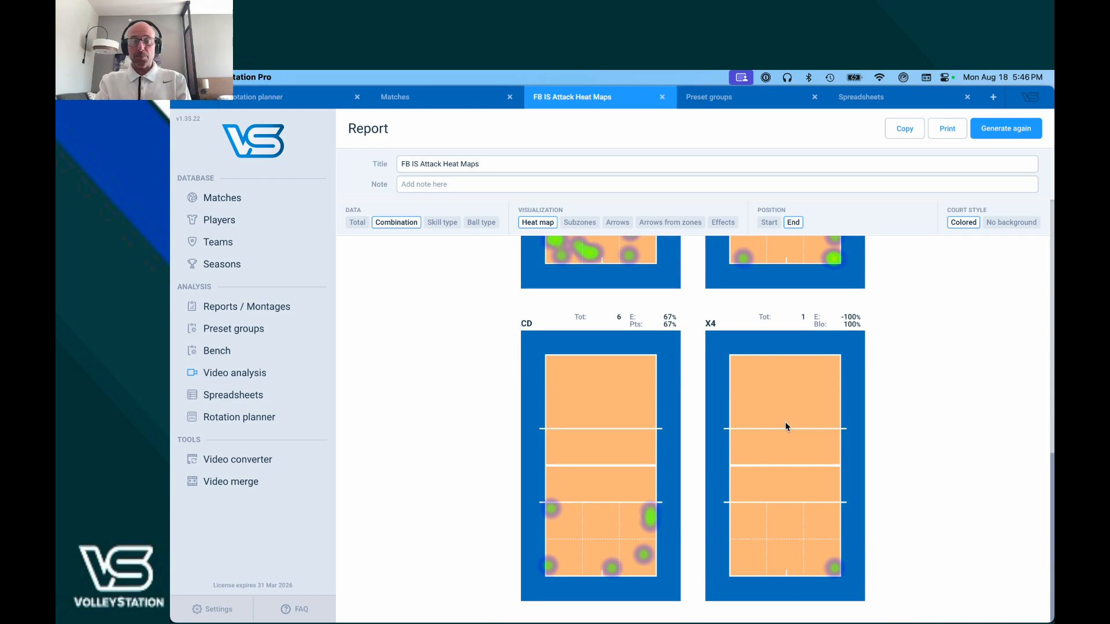
pyautogui.scroll(8, 785, 423)
pyautogui.scroll(10, 785, 423)
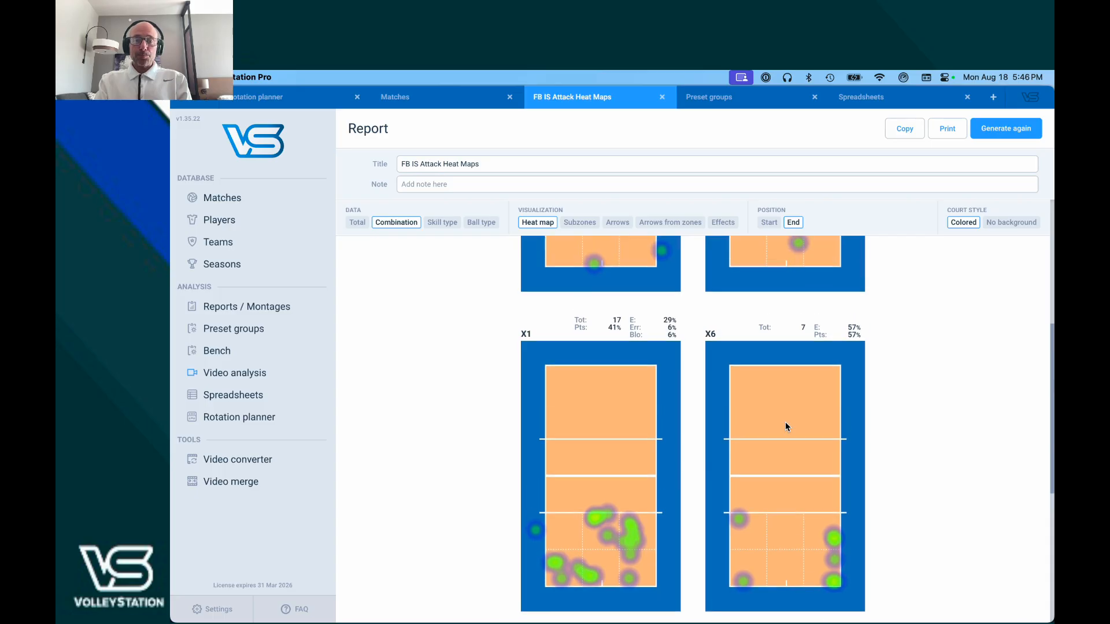
pyautogui.scroll(2, 785, 425)
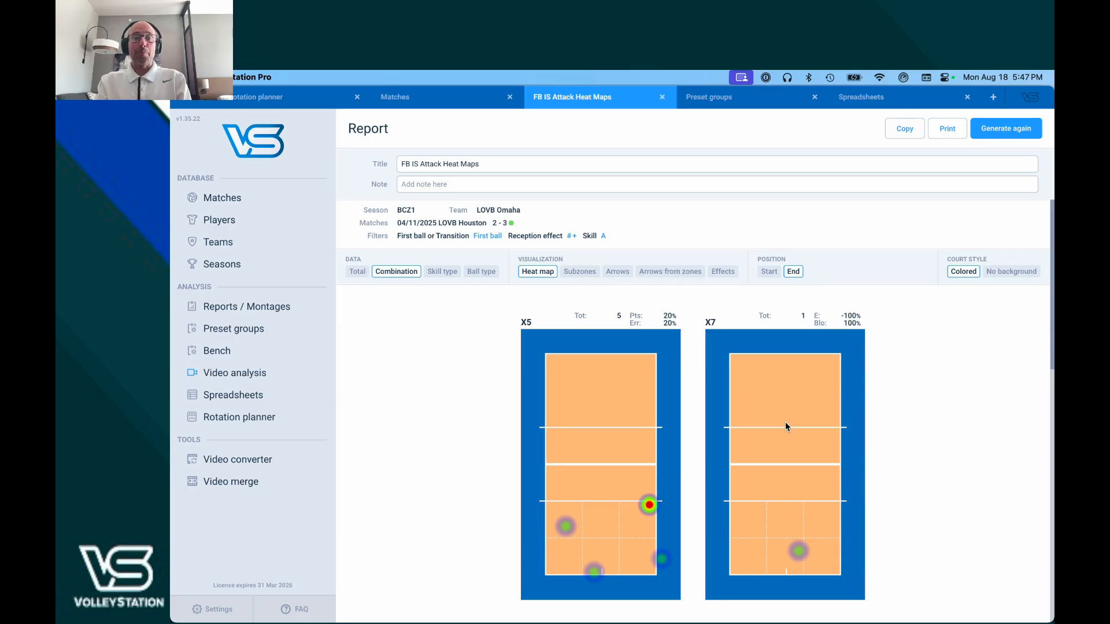
# Split the heat maps by Skill type and overlay Arrows to compare attack paths with landing areas for H and T attacks
pyautogui.click(442, 272)
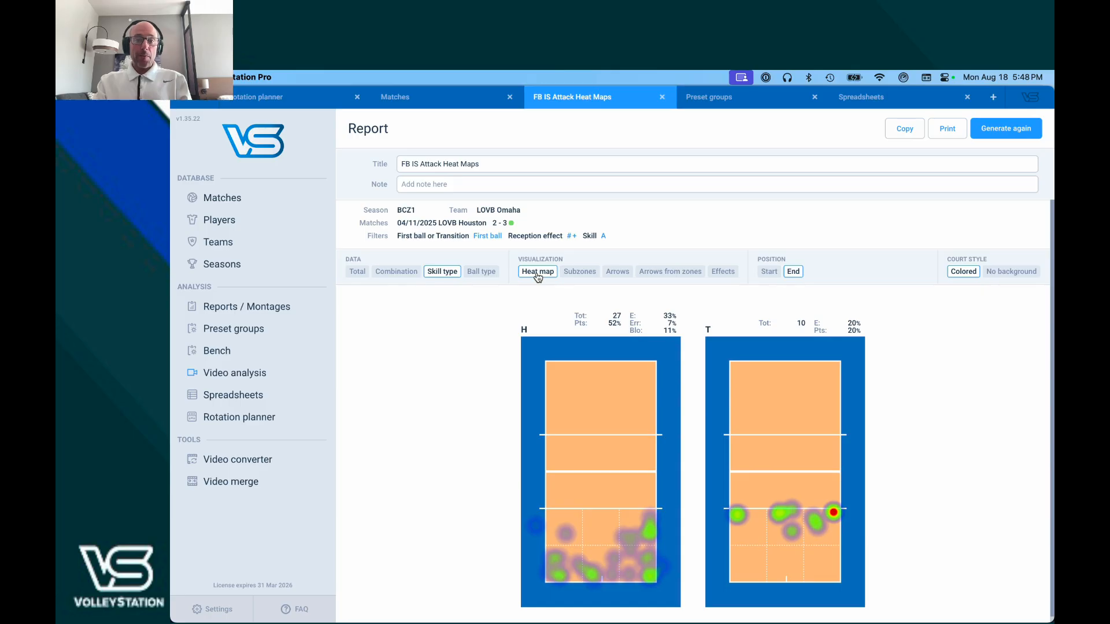
pyautogui.click(618, 274)
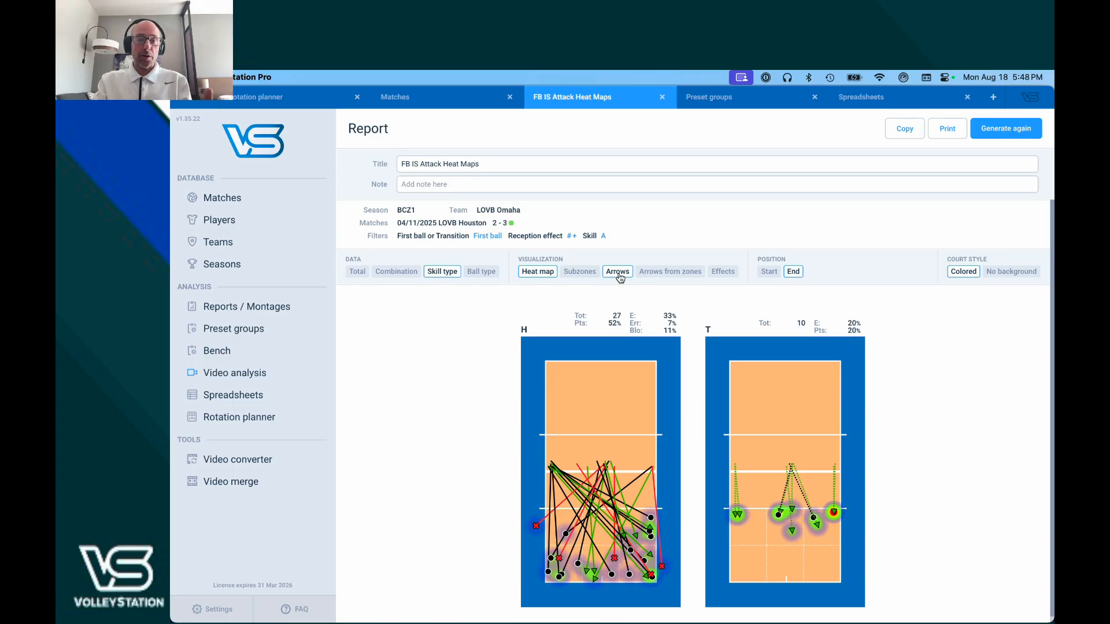
pyautogui.click(618, 273)
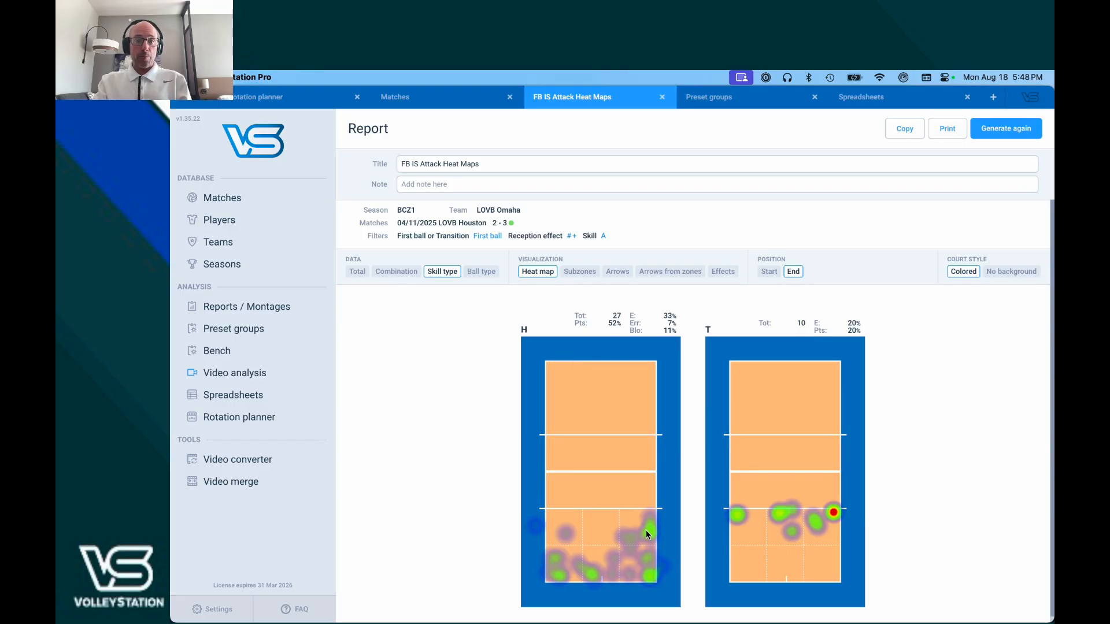
pyautogui.click(618, 272)
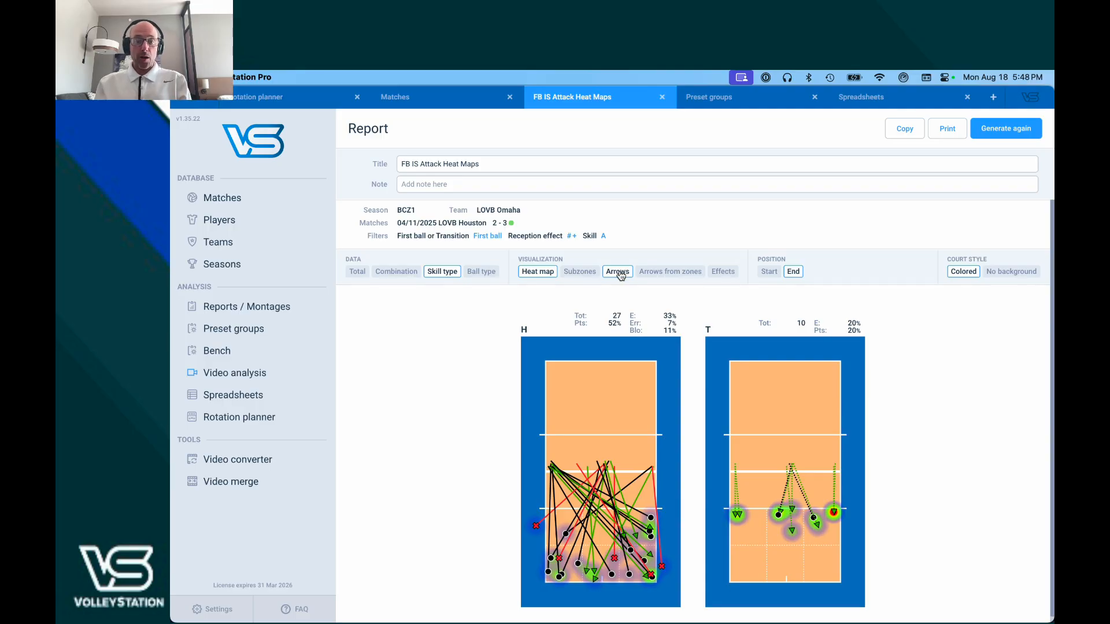
# Split the data by Combination with arrows overlaid, examine the attack paths of each combination, and return to the reports list
pyautogui.click(398, 274)
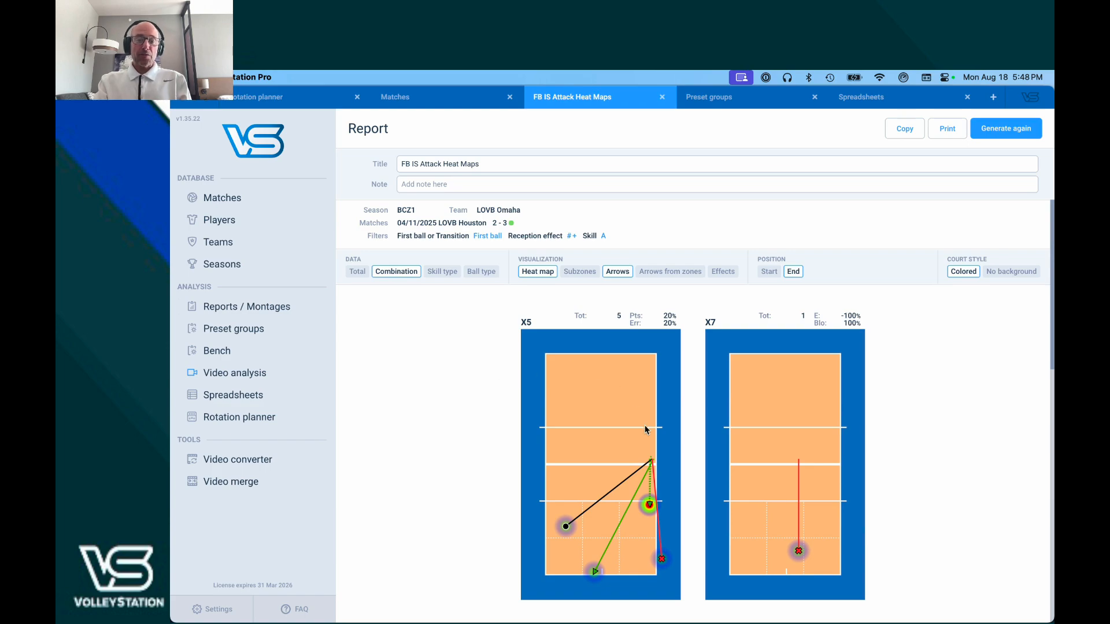
pyautogui.scroll(-3, 648, 438)
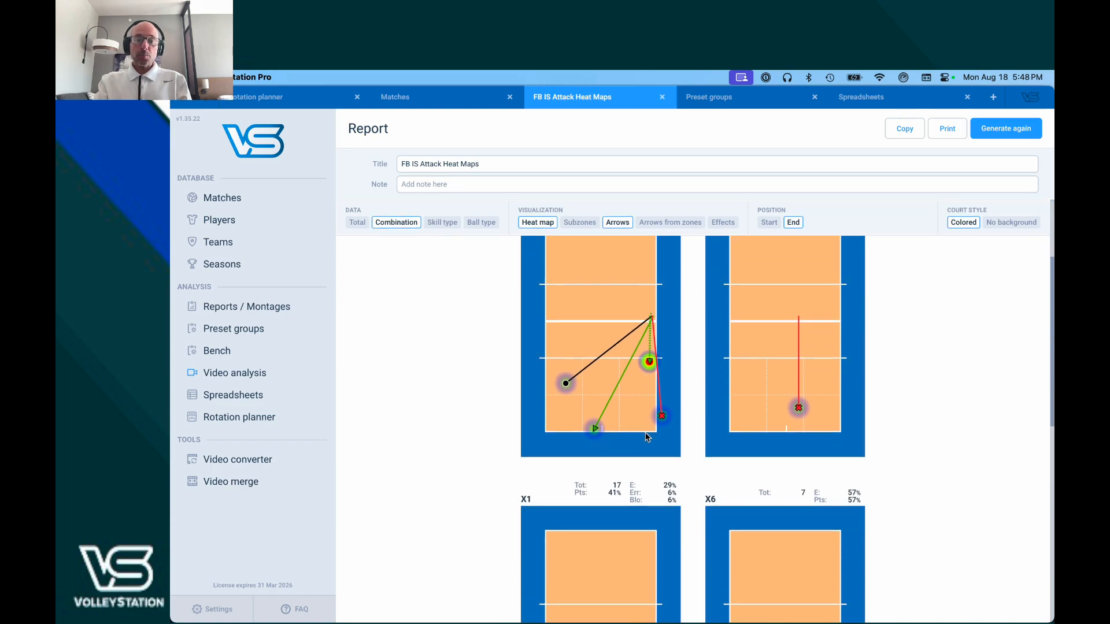
pyautogui.scroll(1, 647, 437)
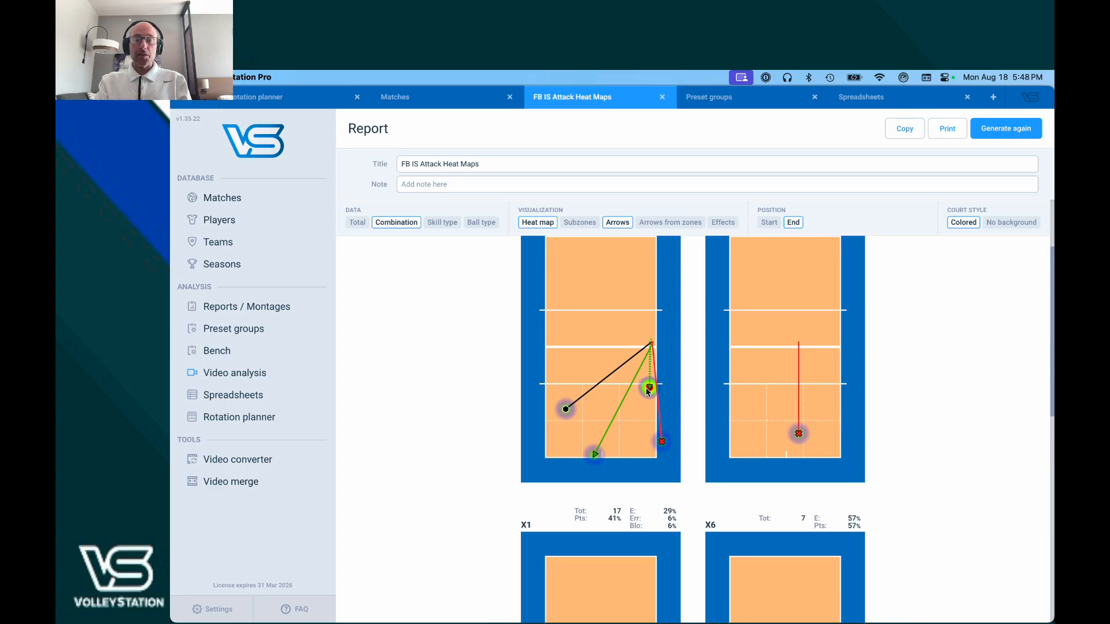
pyautogui.scroll(-5, 647, 391)
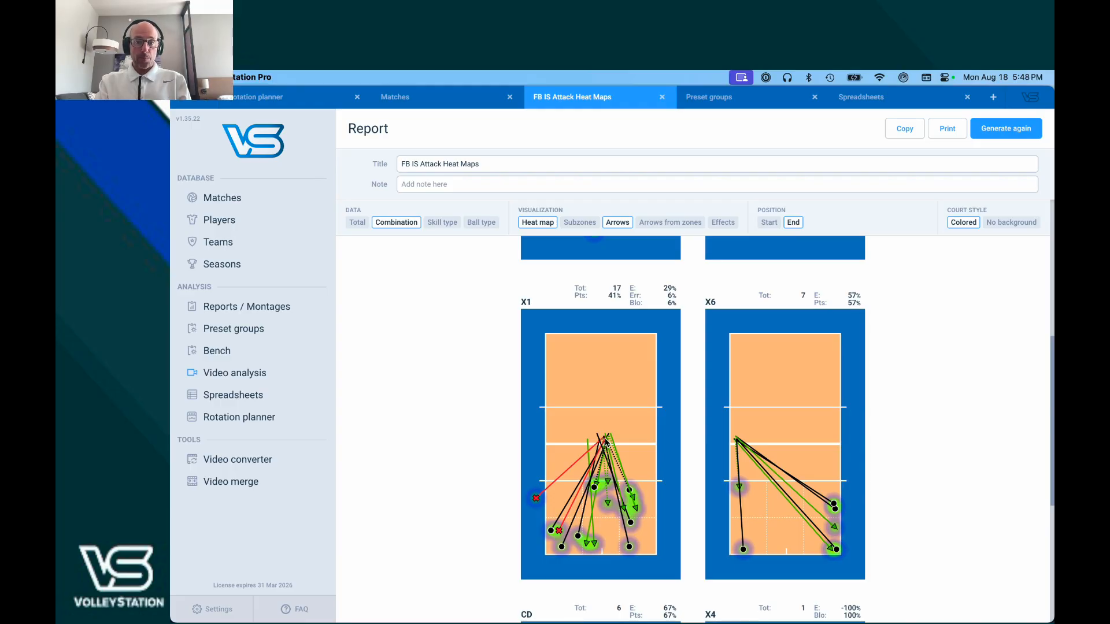
pyautogui.scroll(5, 608, 439)
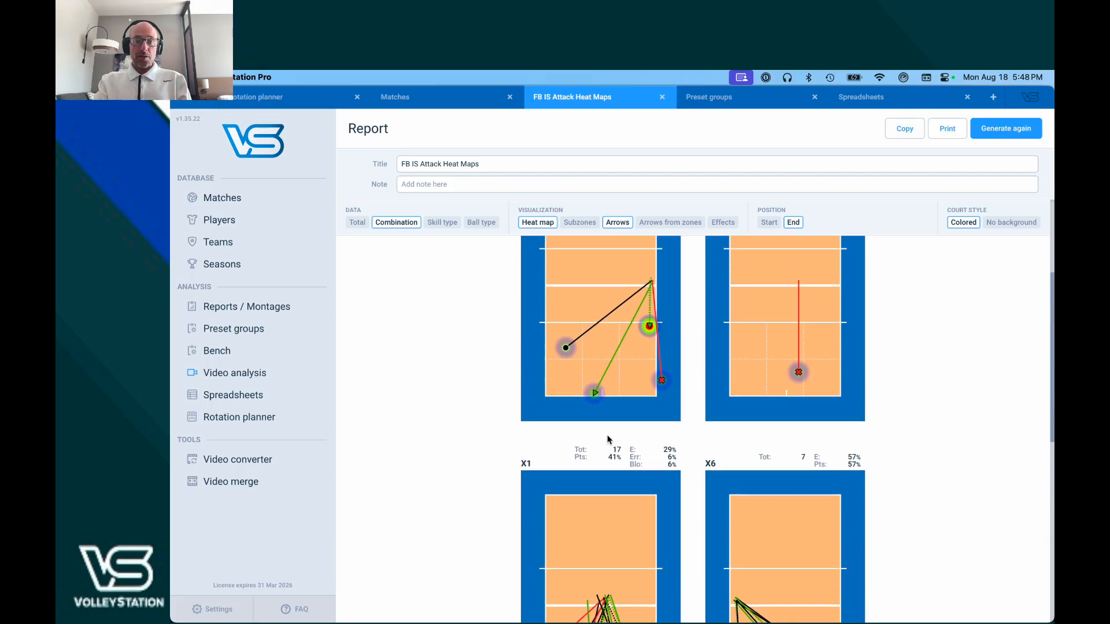
pyautogui.scroll(-6, 647, 311)
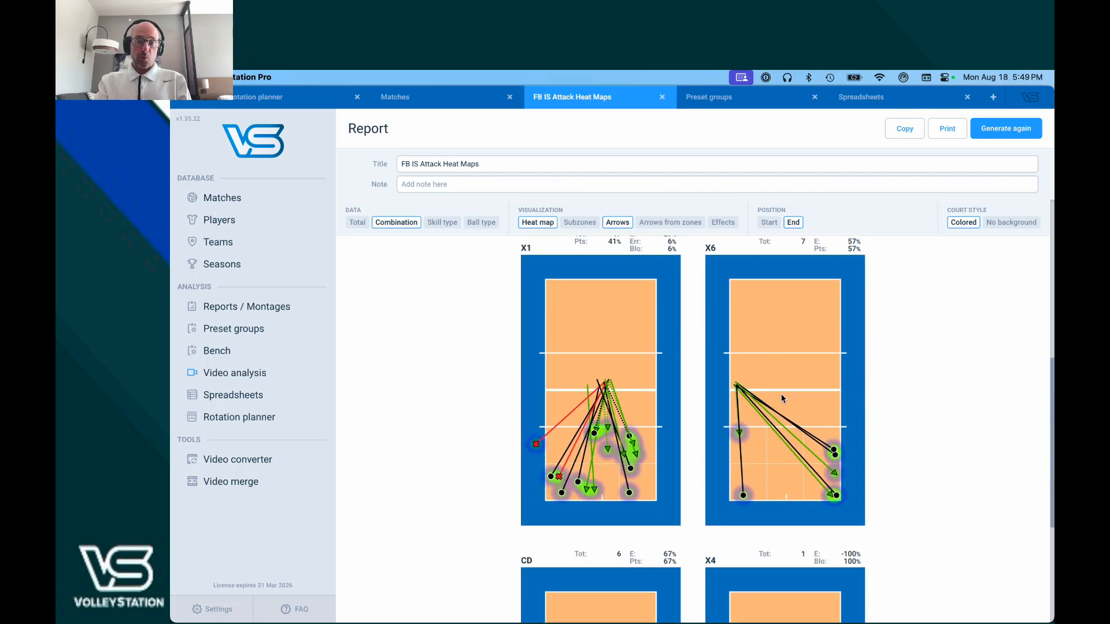
pyautogui.scroll(-4, 781, 398)
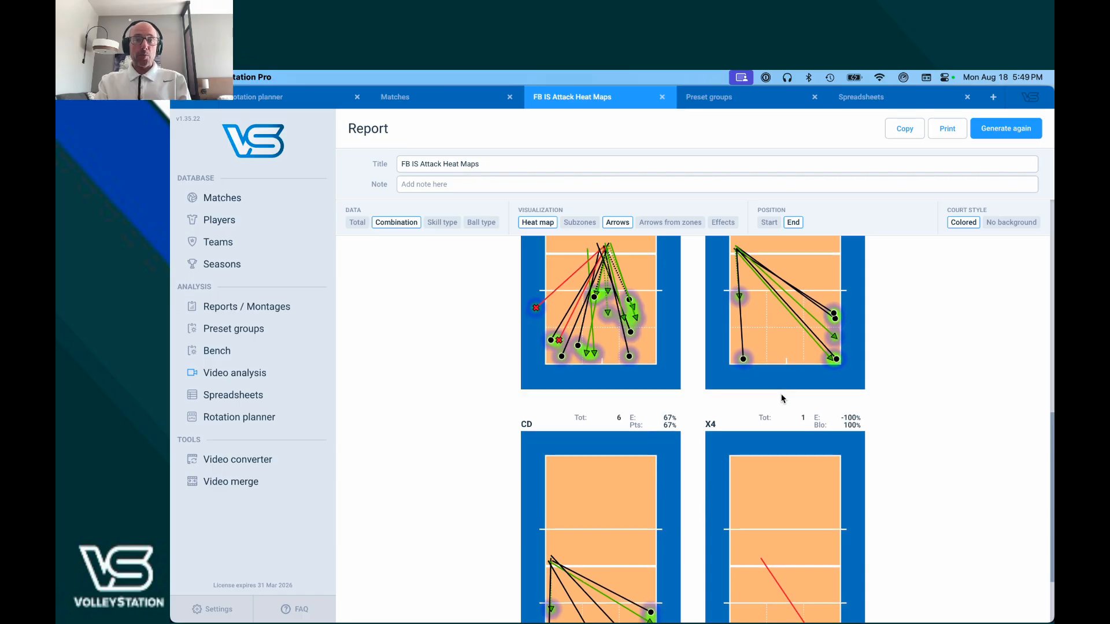
pyautogui.scroll(-3, 781, 398)
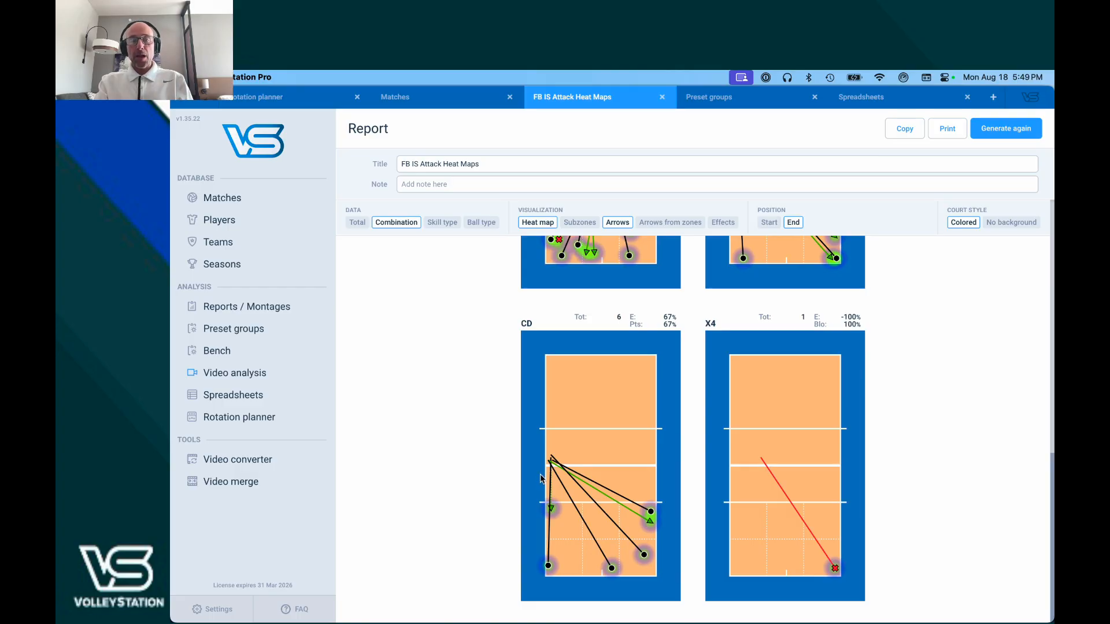
pyautogui.scroll(3, 544, 466)
pyautogui.scroll(2, 544, 466)
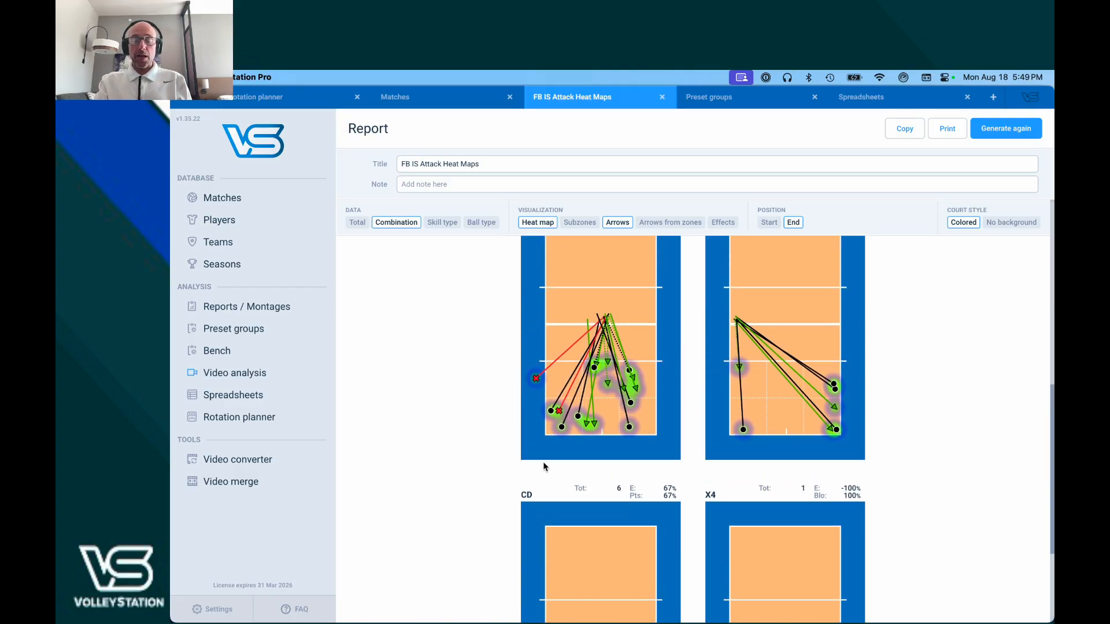
pyautogui.scroll(2, 544, 465)
pyautogui.scroll(2, 543, 466)
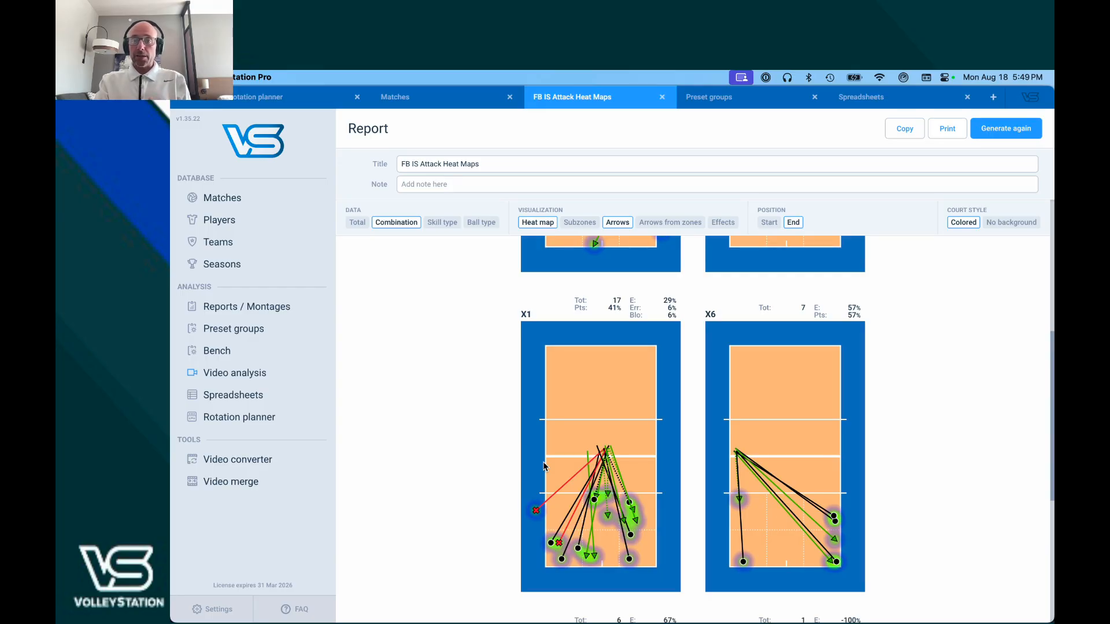
pyautogui.scroll(7, 544, 465)
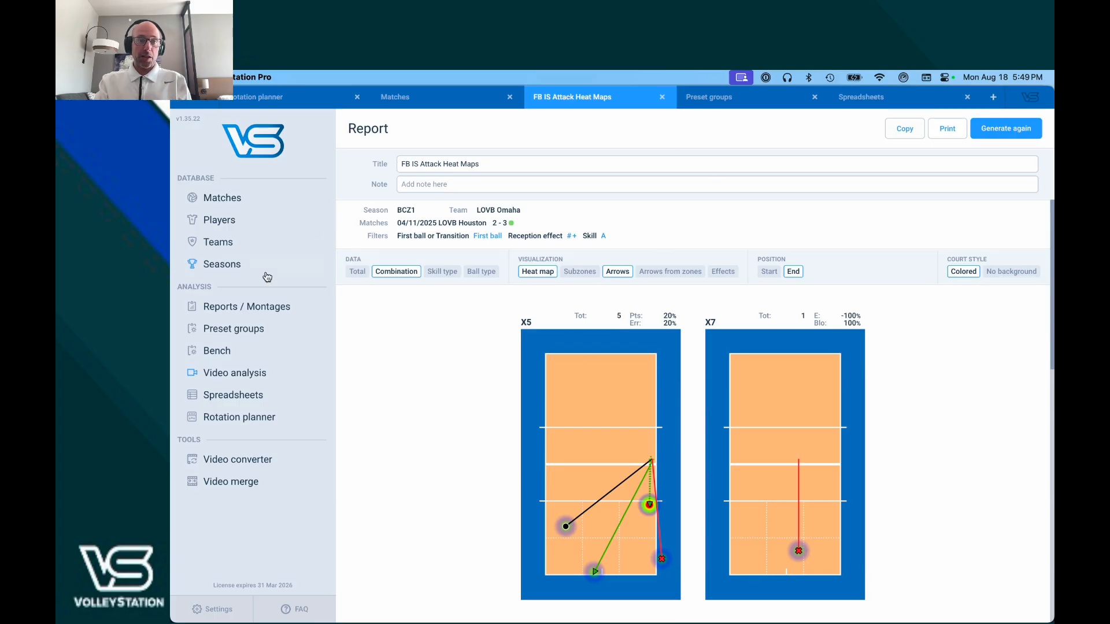
pyautogui.click(252, 307)
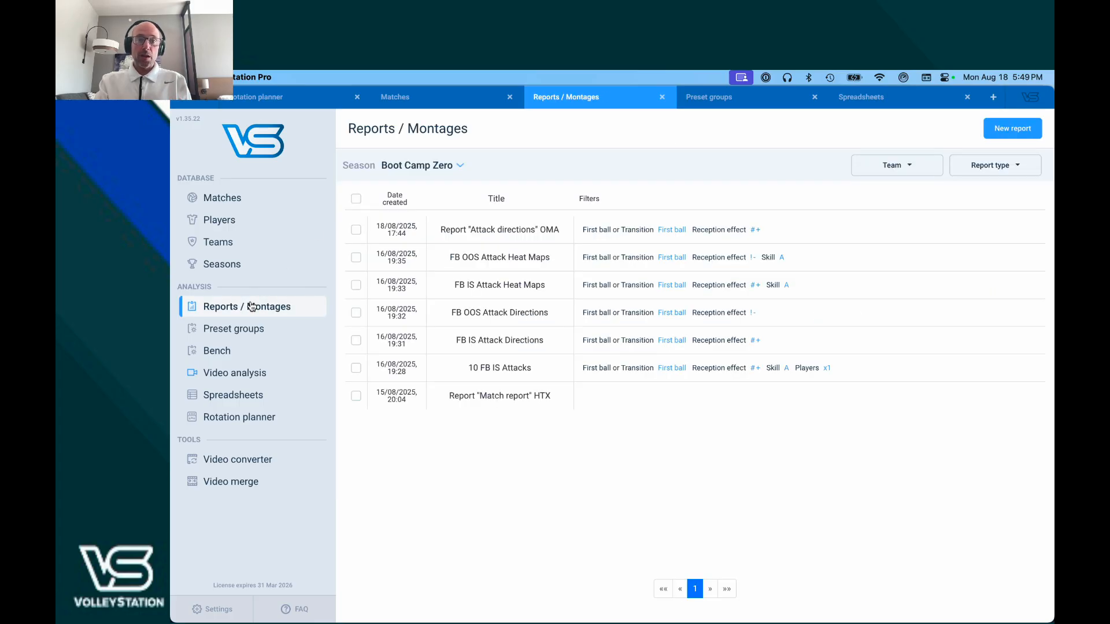
# Open the FB OOS Attack Heat Maps report, overlay Arrows on the heat map, and split the data by Combination
pyautogui.click(601, 258)
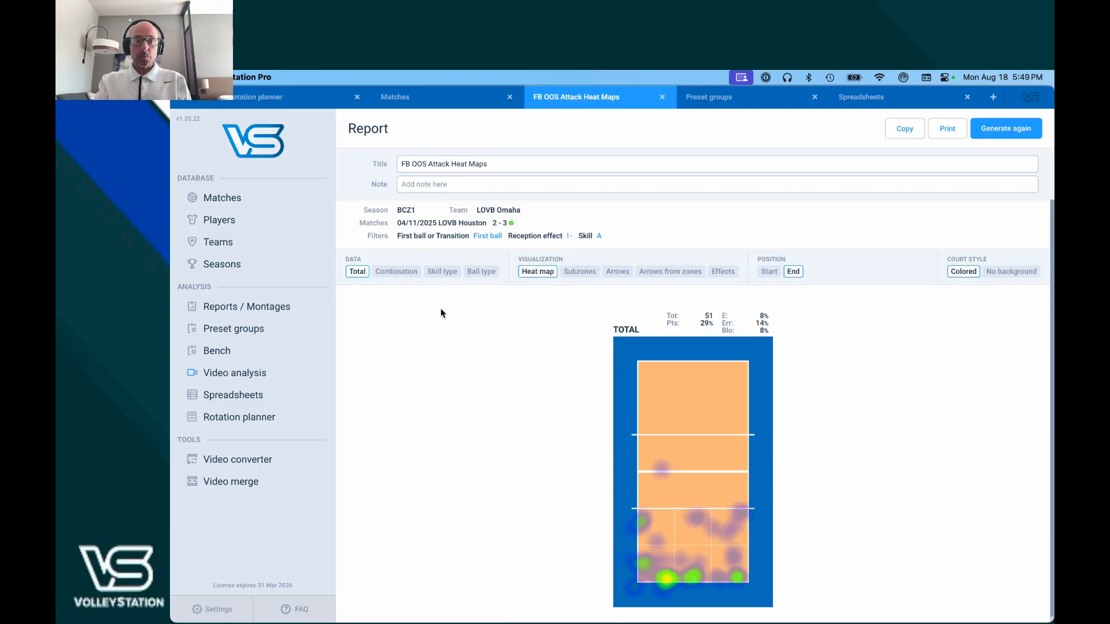
pyautogui.click(619, 273)
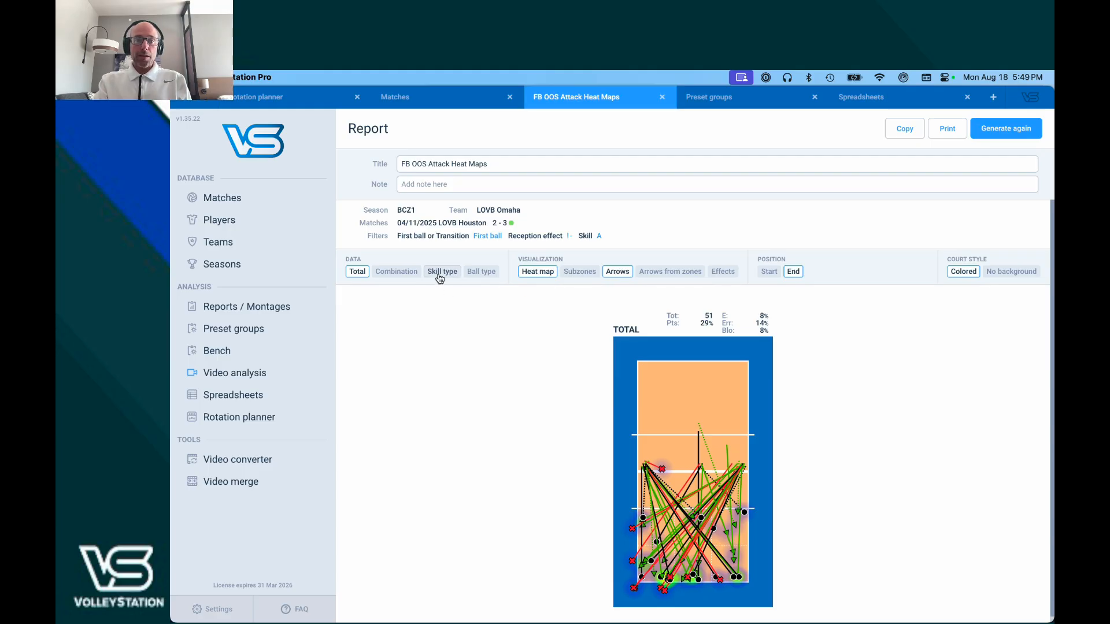
pyautogui.click(396, 272)
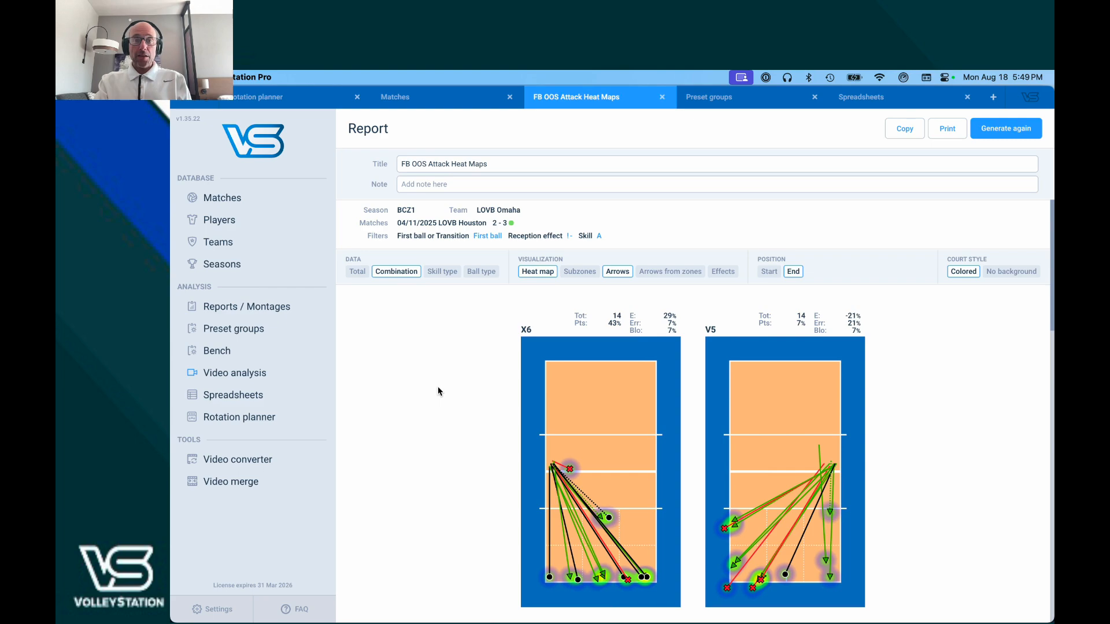
# Examine the out-of-system attack paths and heat maps of every combination from X6 to V6, and switch to the preset groups list
pyautogui.scroll(-3, 438, 386)
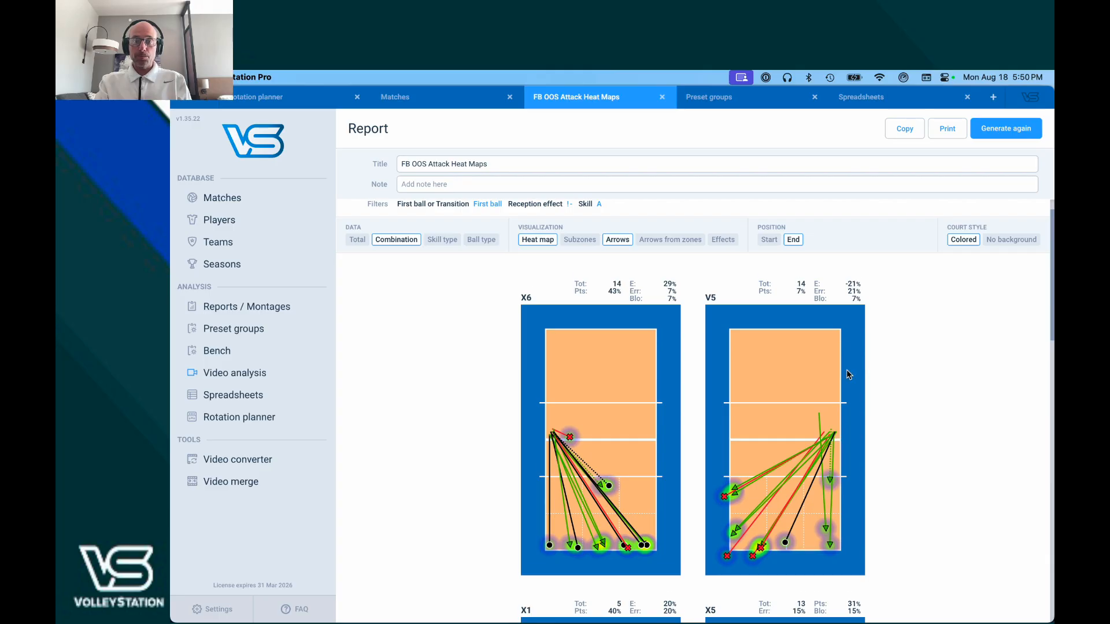
pyautogui.scroll(-5, 846, 370)
pyautogui.scroll(-2, 848, 374)
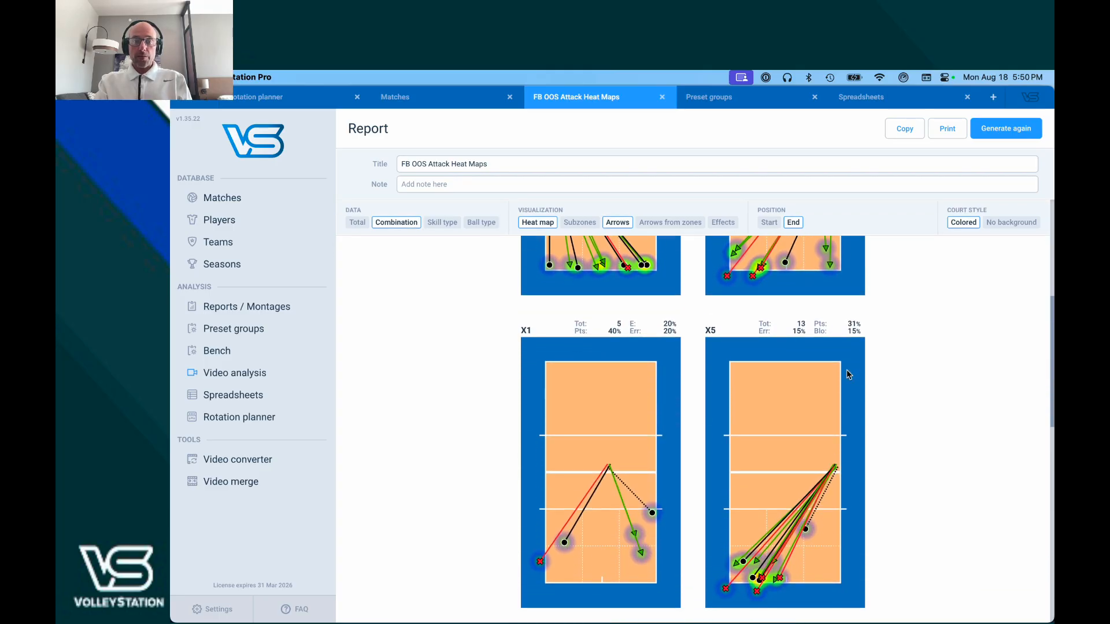
pyautogui.scroll(-1, 848, 374)
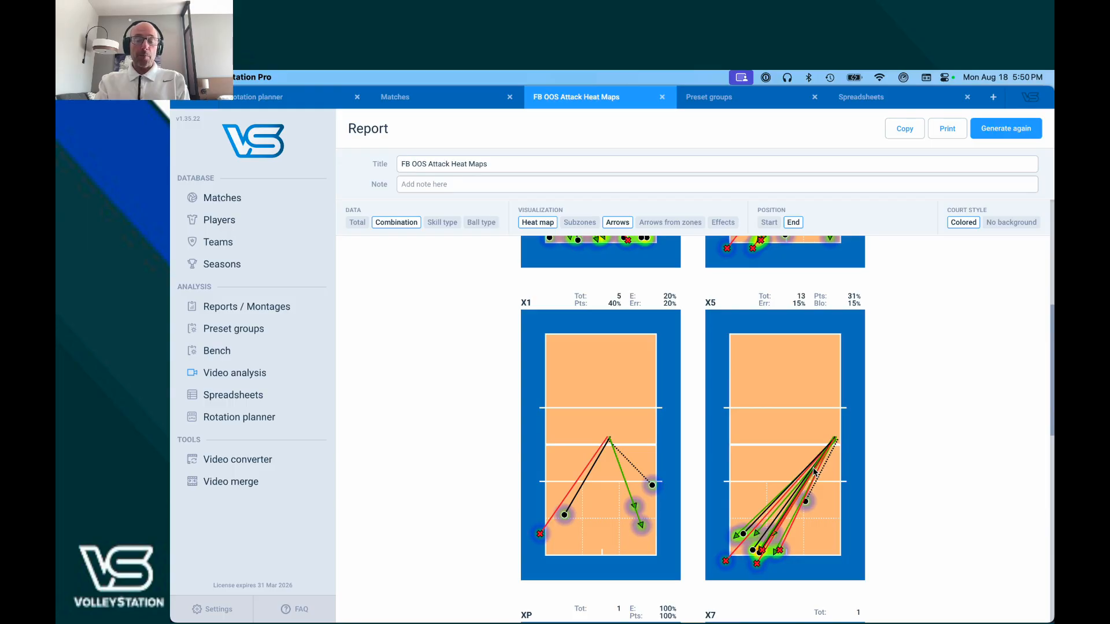
pyautogui.scroll(-15, 814, 471)
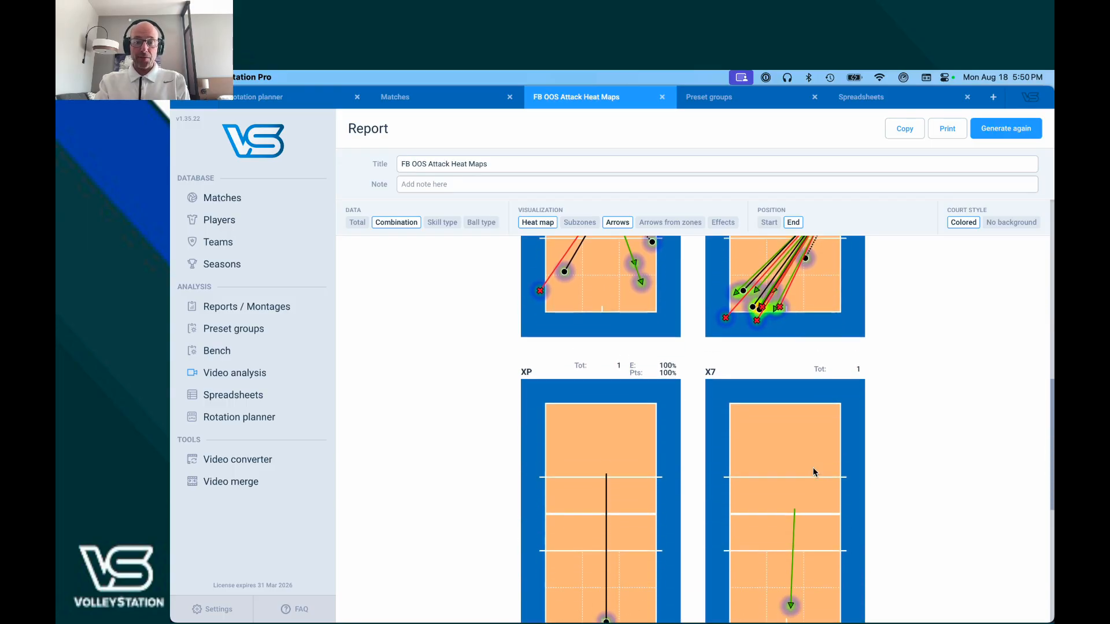
pyautogui.scroll(-5, 814, 472)
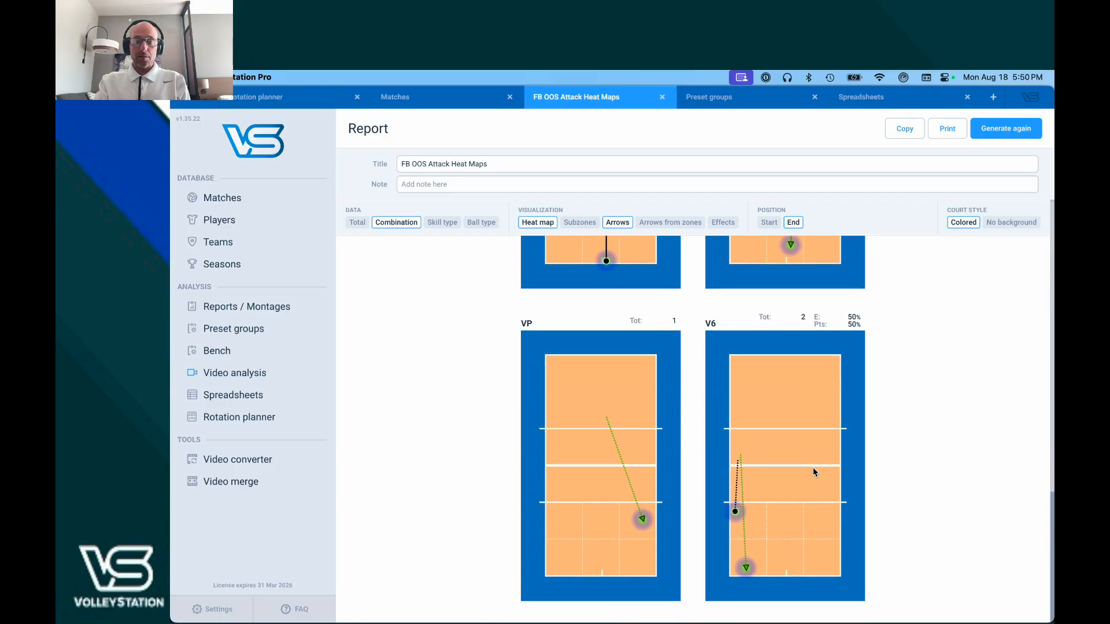
pyautogui.scroll(20, 814, 471)
pyautogui.scroll(3, 814, 472)
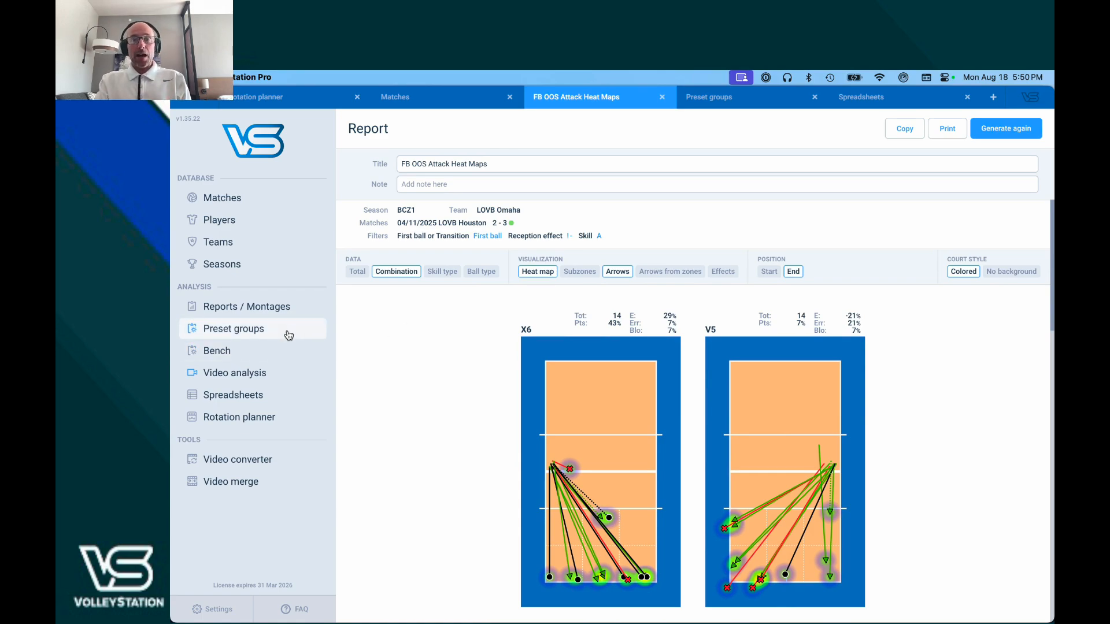
pyautogui.click(730, 101)
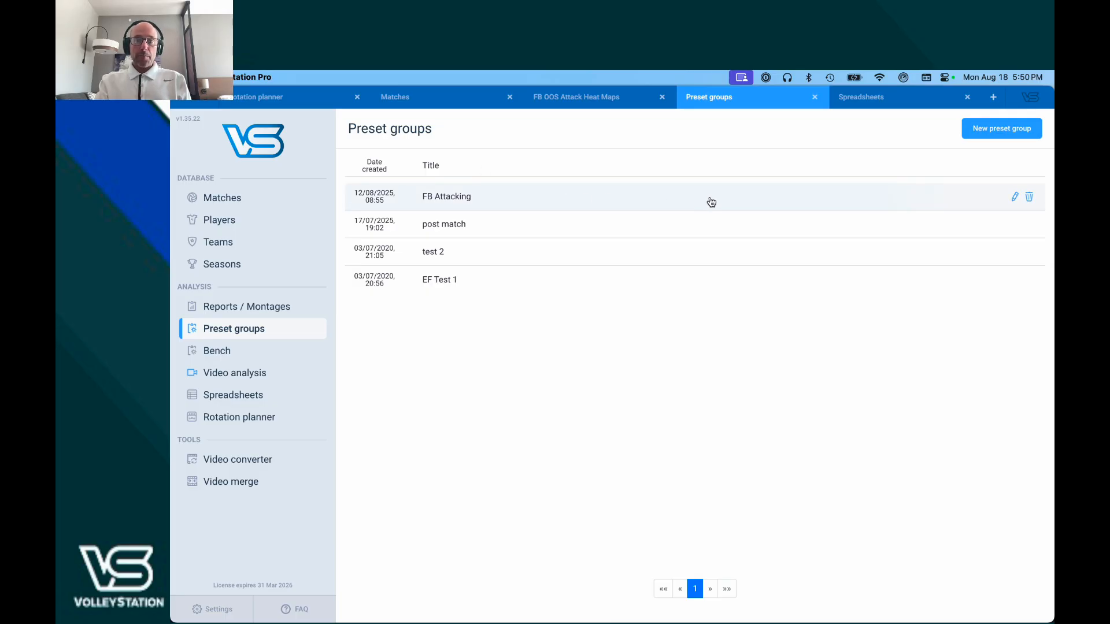
# Open the FB Attacking preset group for editing and review its default filters and list of presets
pyautogui.click(1015, 200)
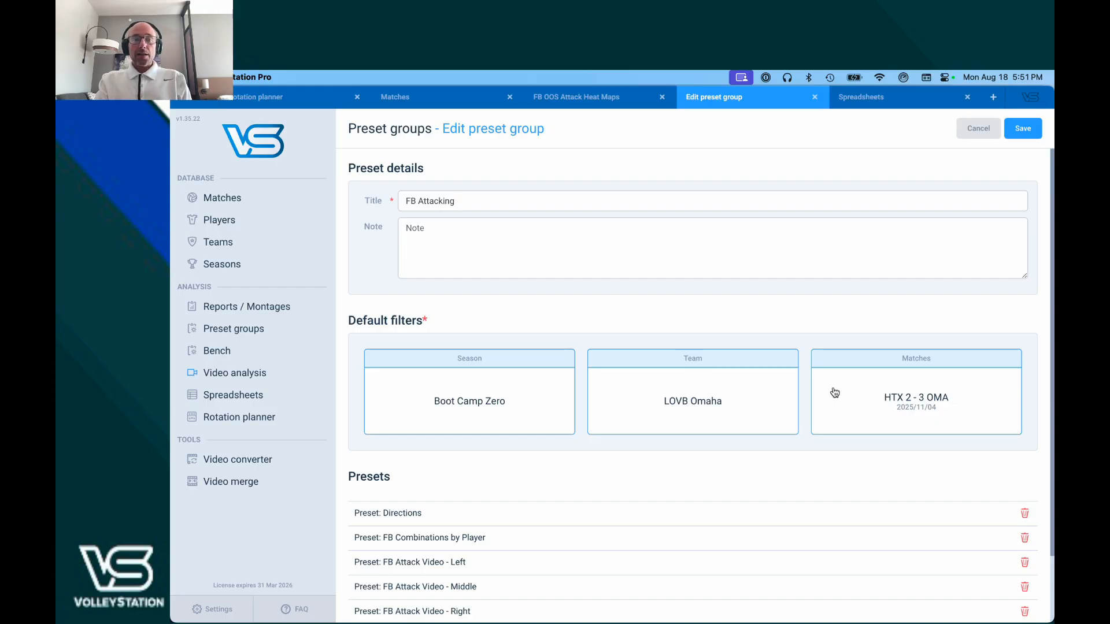
pyautogui.scroll(-1, 835, 393)
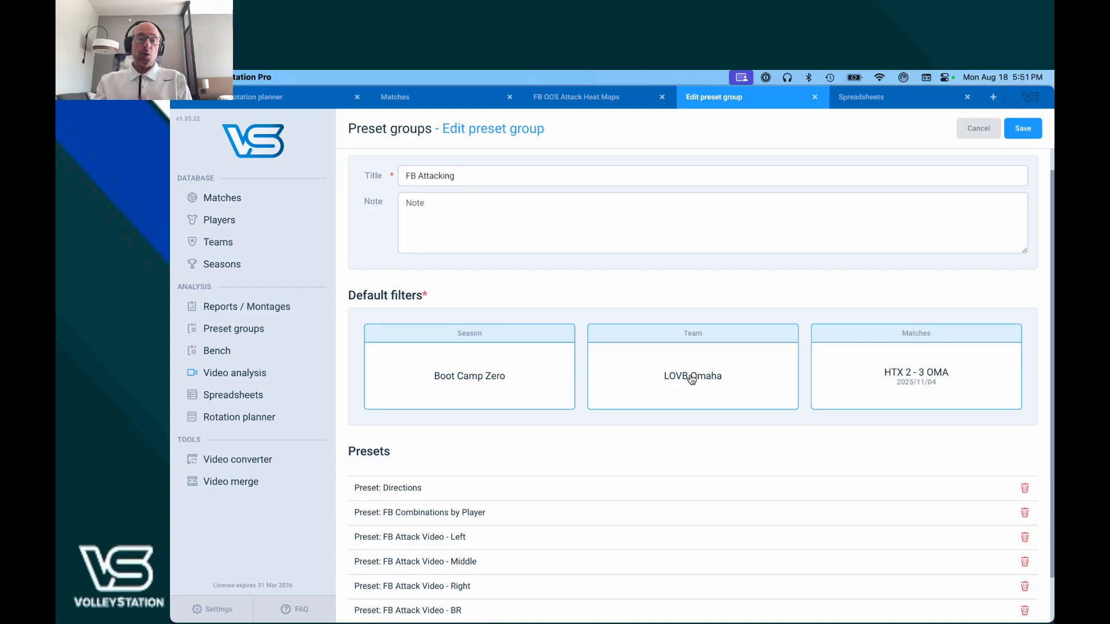
pyautogui.scroll(-2, 692, 378)
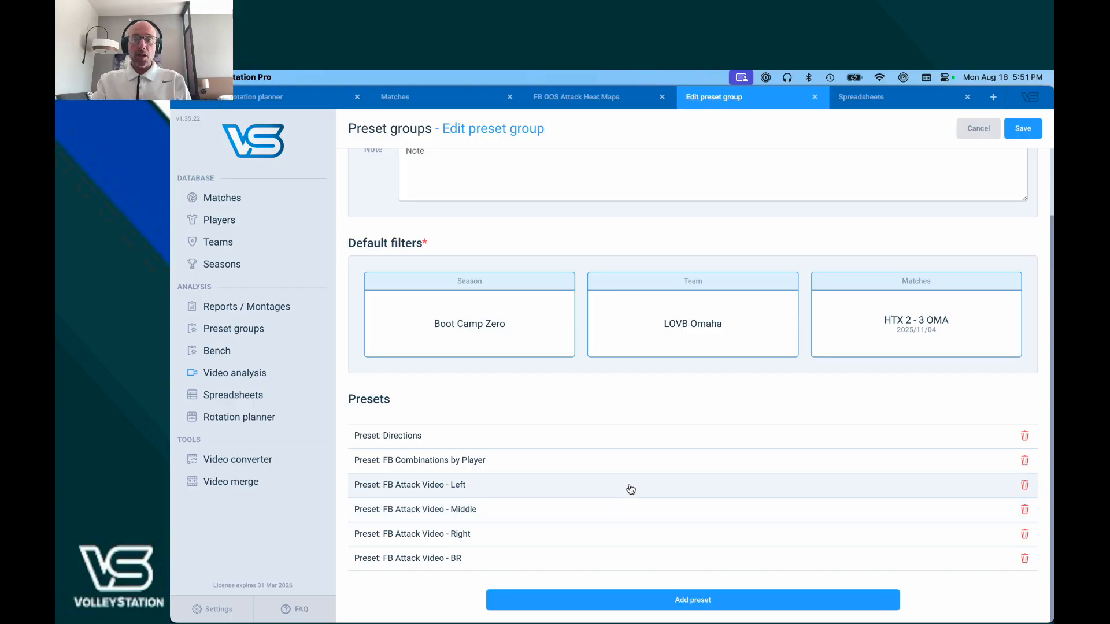
# Open the Directions preset, review its report type and filters, and close it without saving
pyautogui.click(682, 442)
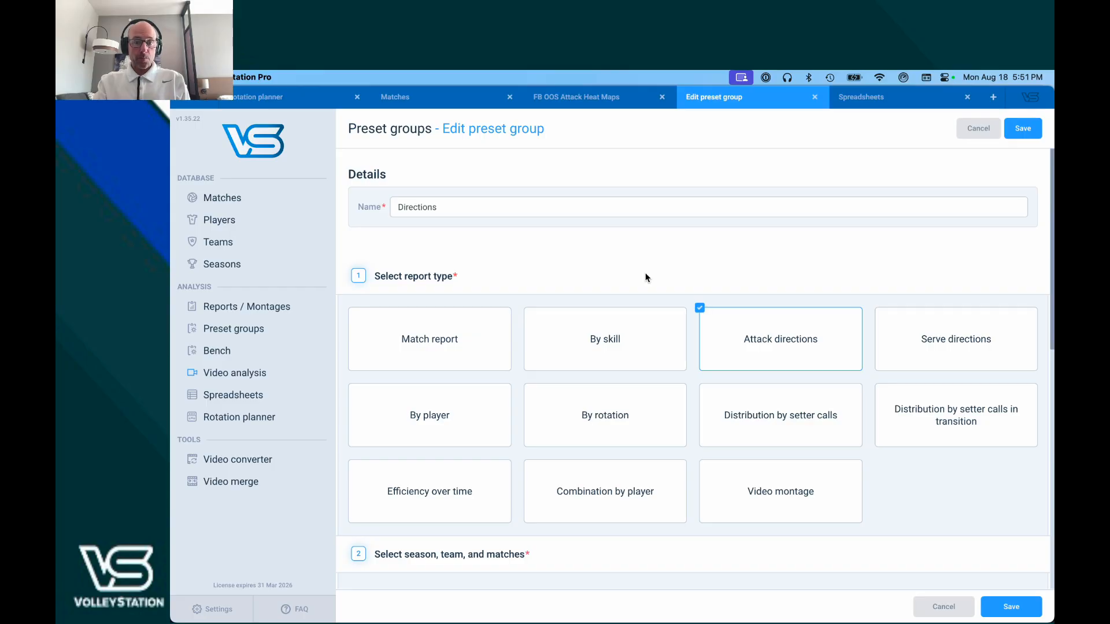
pyautogui.scroll(-2, 642, 301)
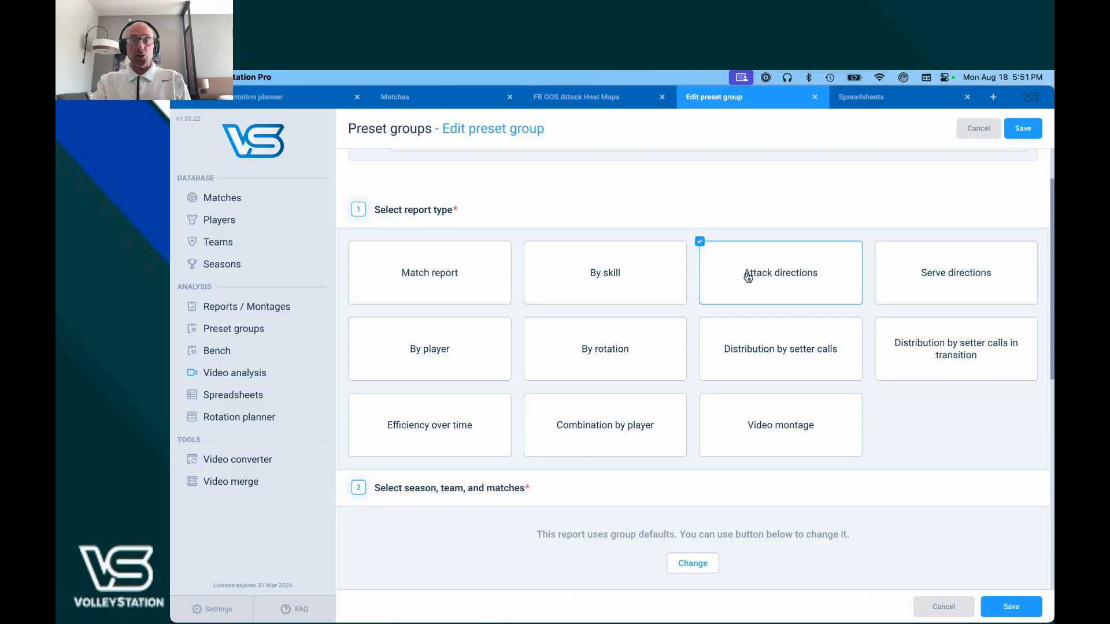
pyautogui.scroll(-6, 748, 277)
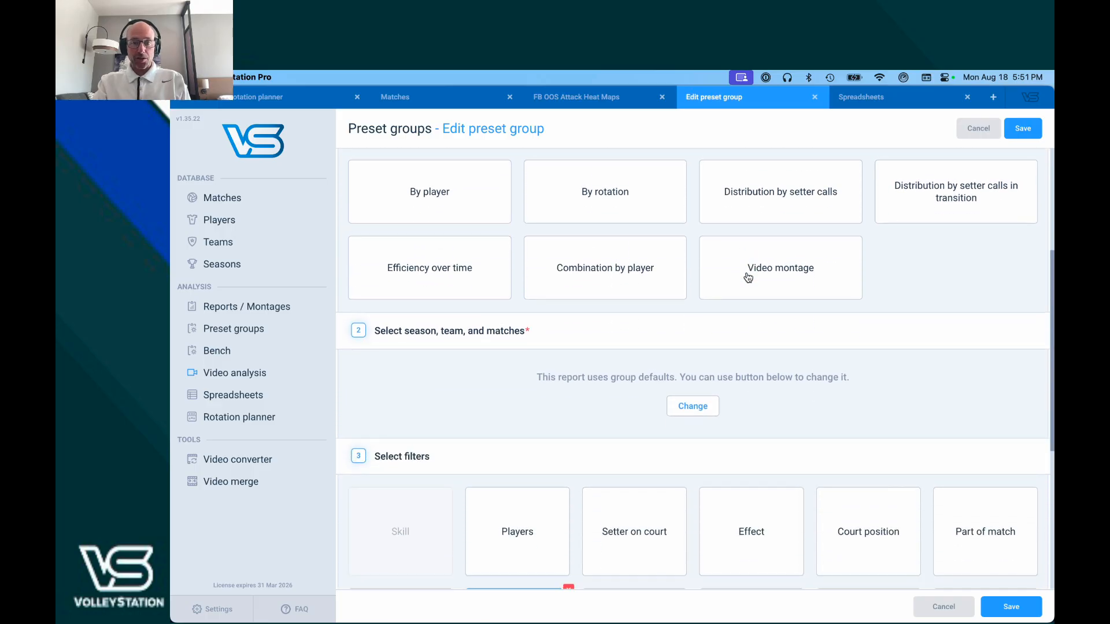
pyautogui.scroll(-1, 747, 277)
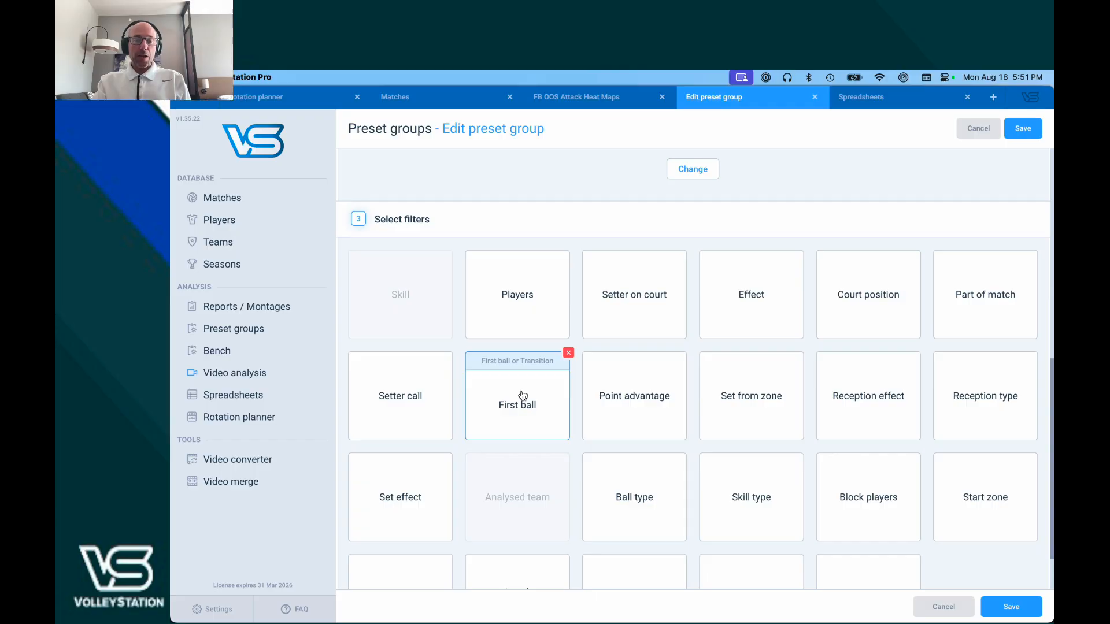
pyautogui.scroll(-1, 523, 395)
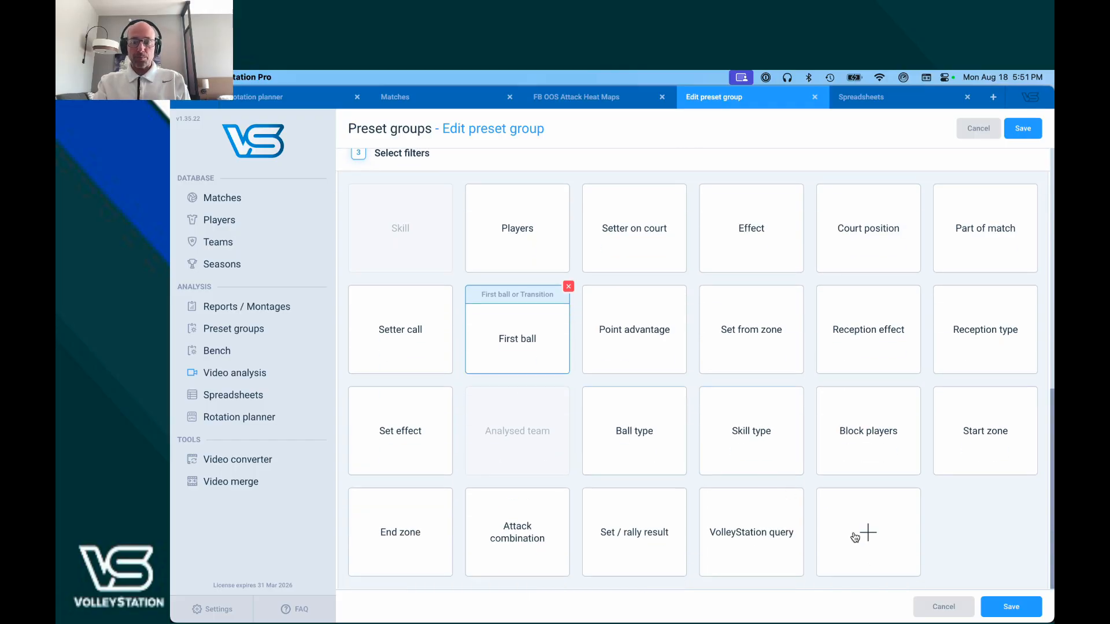
pyautogui.click(943, 606)
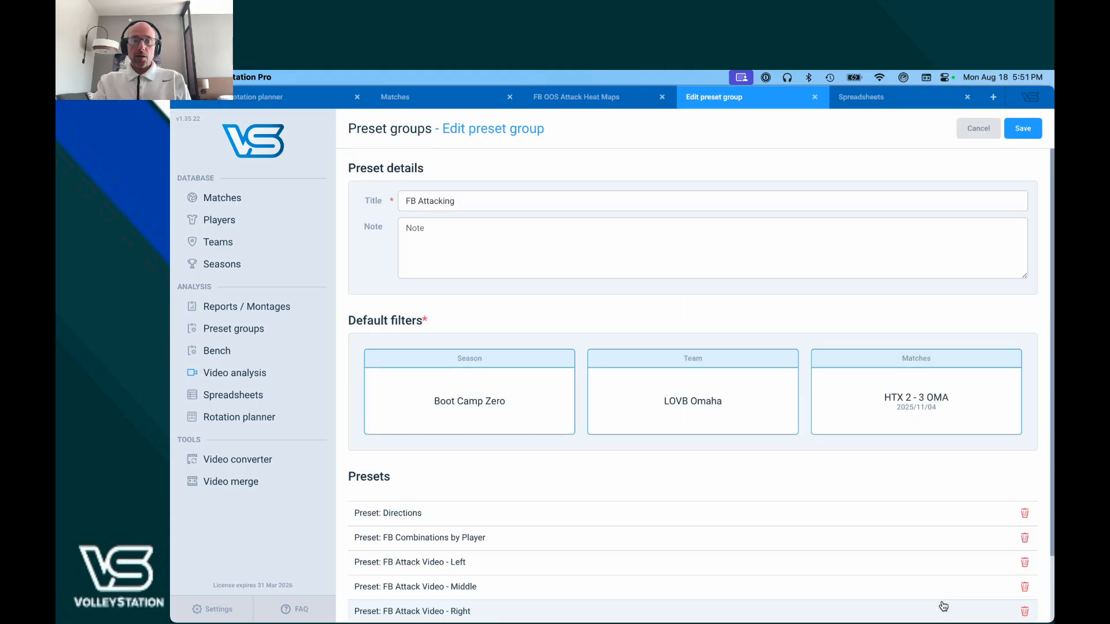
# Open the FB Combinations by Player preset, review its report type and filters, and close it without saving
pyautogui.scroll(-1, 823, 528)
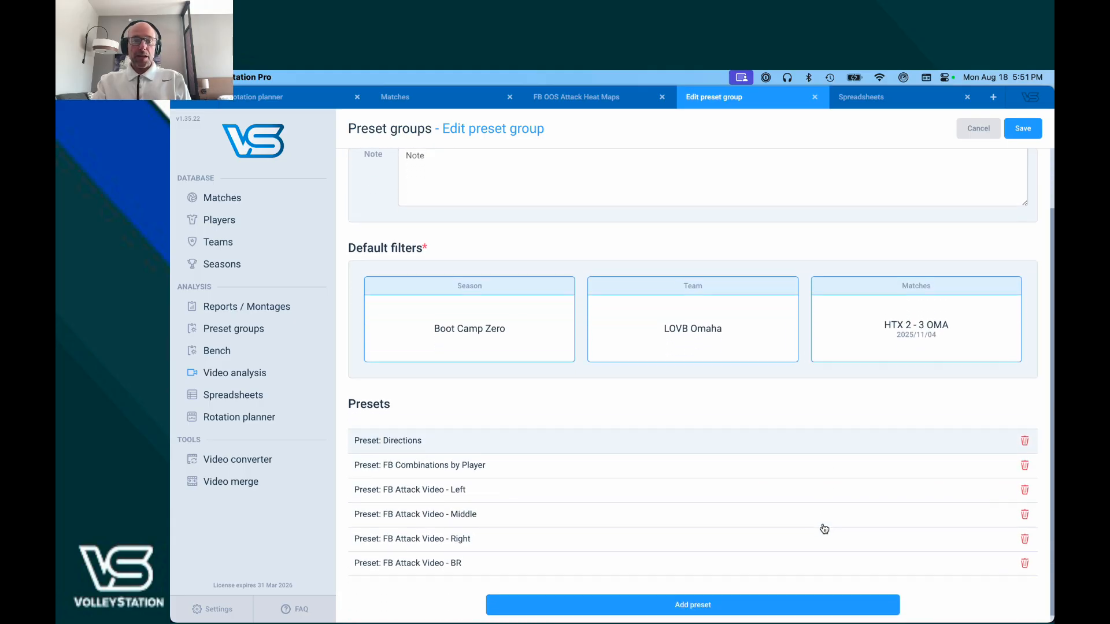
pyautogui.click(748, 467)
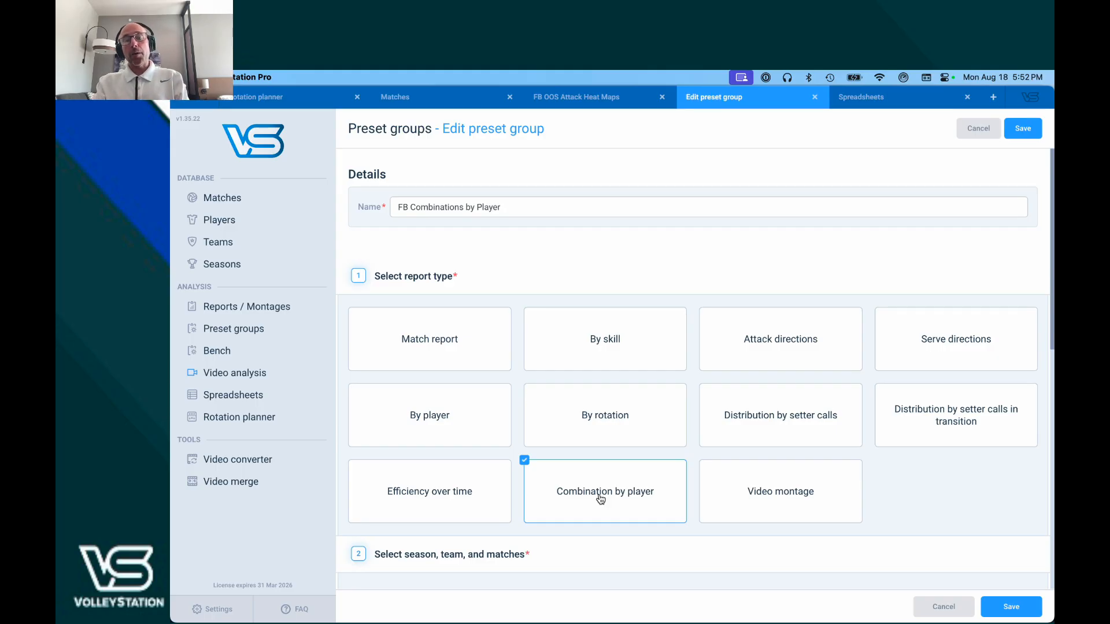
pyautogui.scroll(-10, 600, 499)
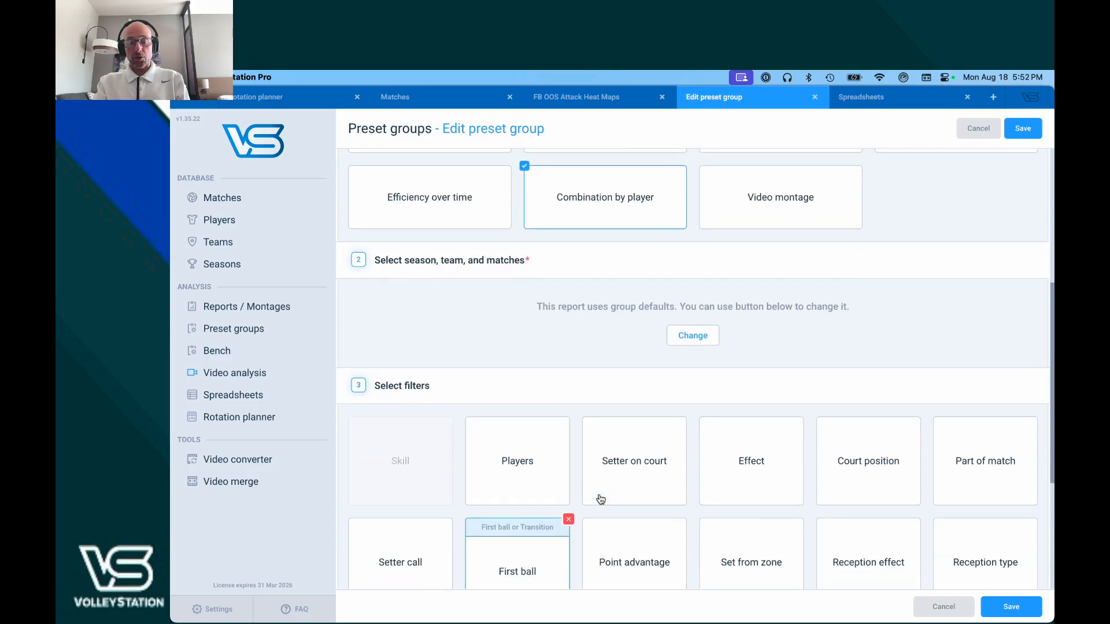
pyautogui.scroll(-5, 601, 499)
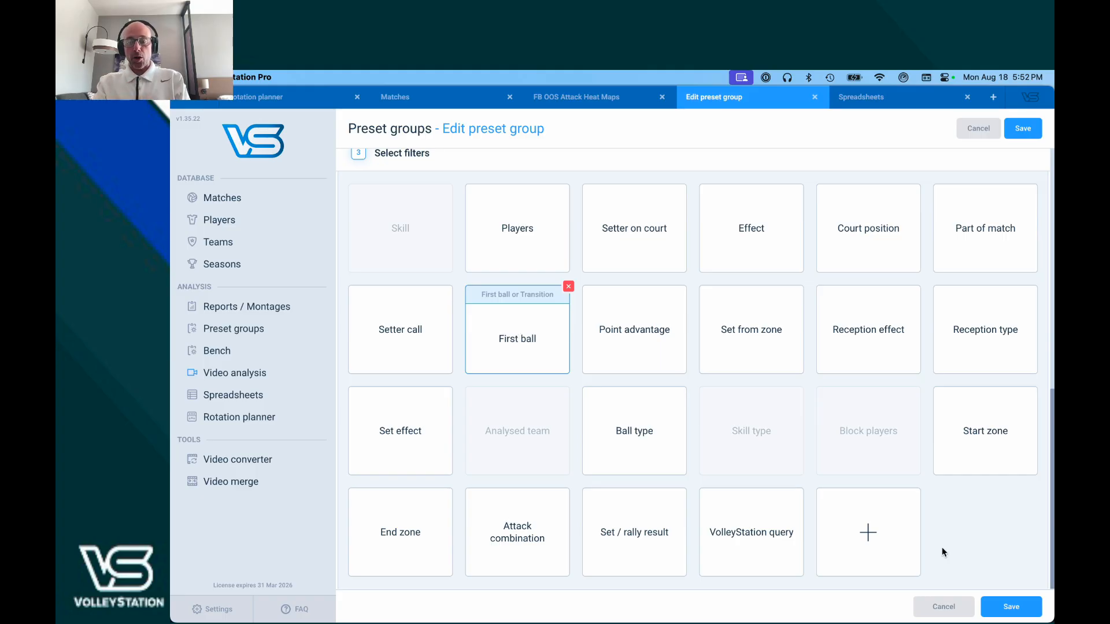
pyautogui.click(941, 605)
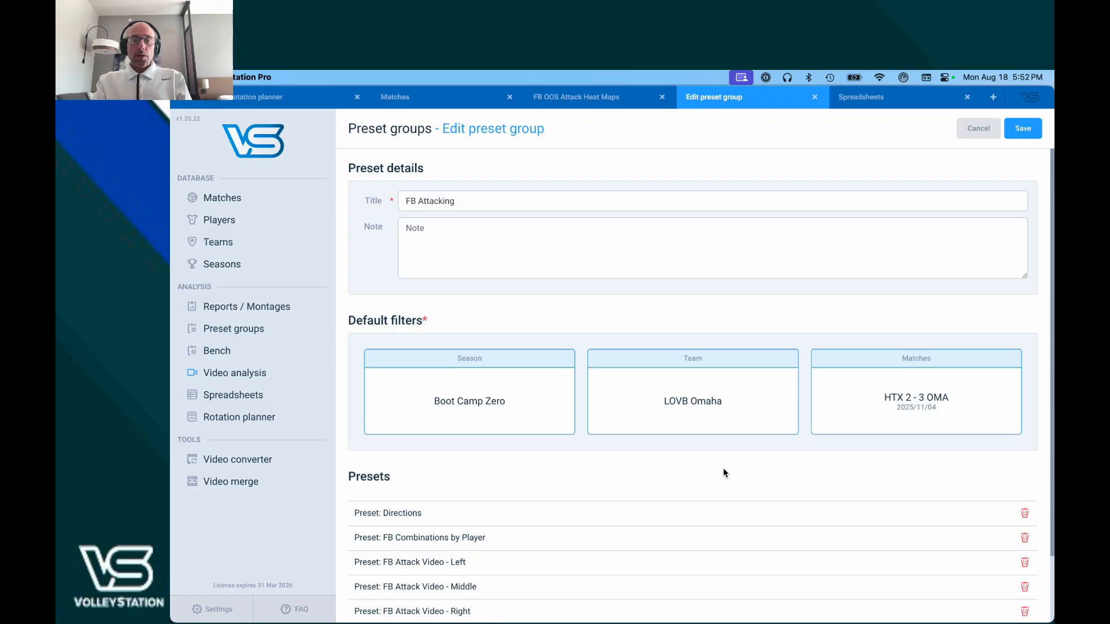
# Open the FB Attack Video - Left preset and review its video montage type and its Skill, First ball and Start zone filters
pyautogui.scroll(-2, 724, 473)
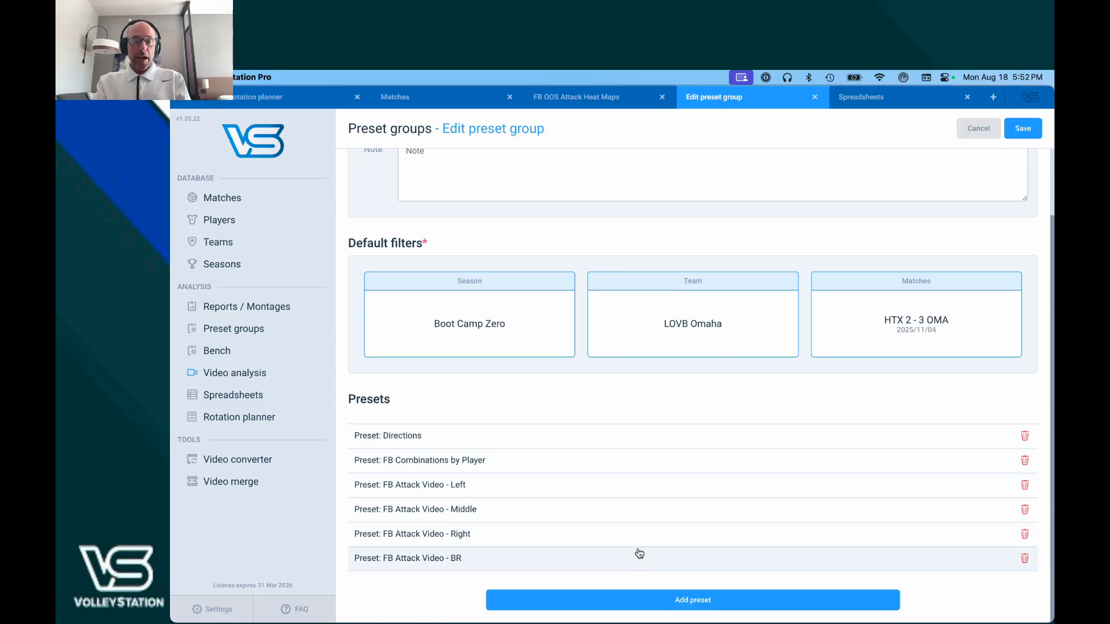
pyautogui.click(643, 492)
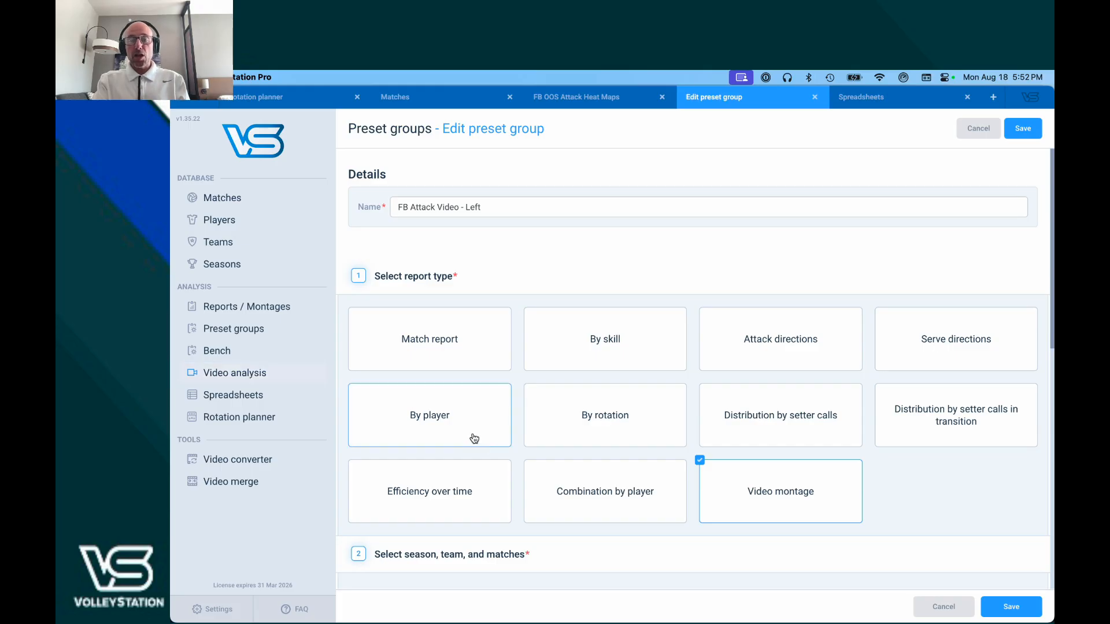
pyautogui.scroll(-3, 616, 440)
pyautogui.scroll(-6, 618, 442)
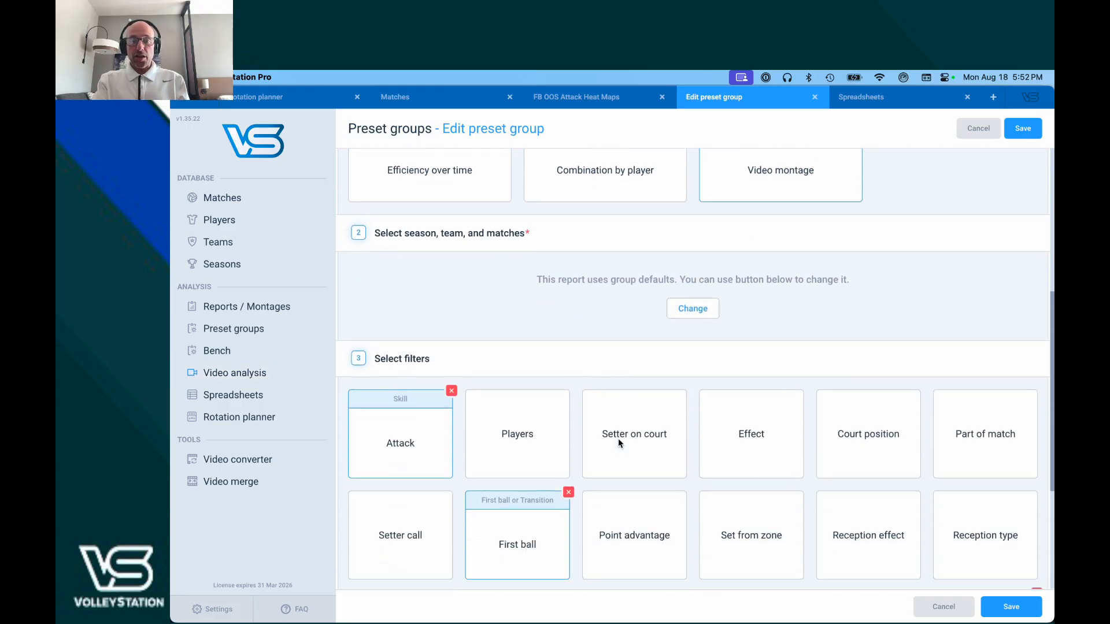
pyautogui.scroll(-1, 619, 444)
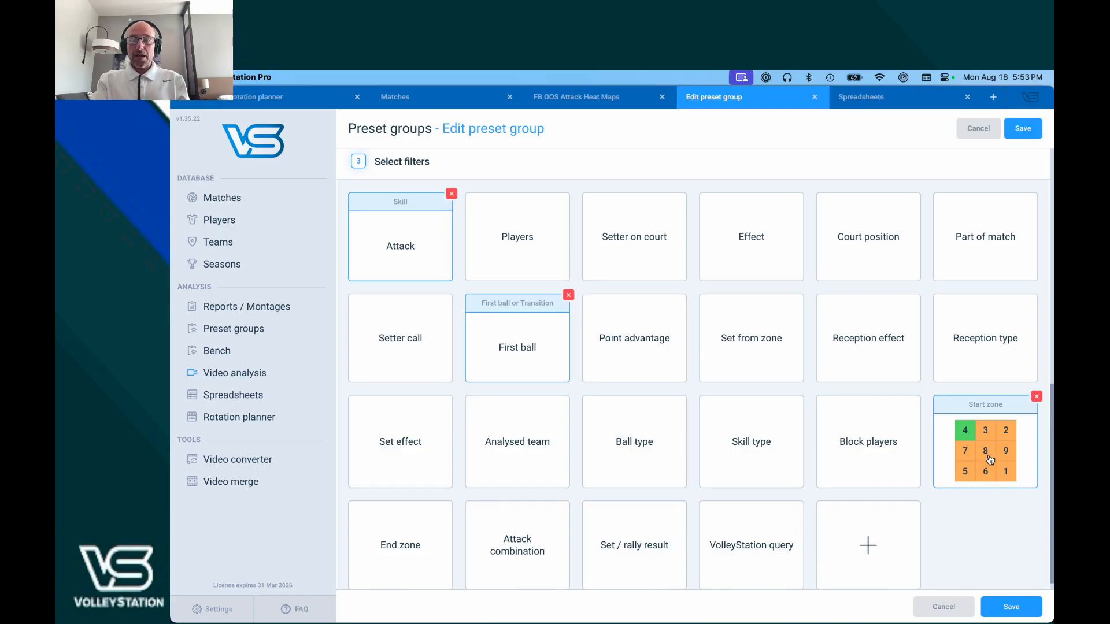
# Try adding zones 3 and 2 to the preset's Start zone filter, and deselect them again so only zone 4 is selected
pyautogui.click(967, 438)
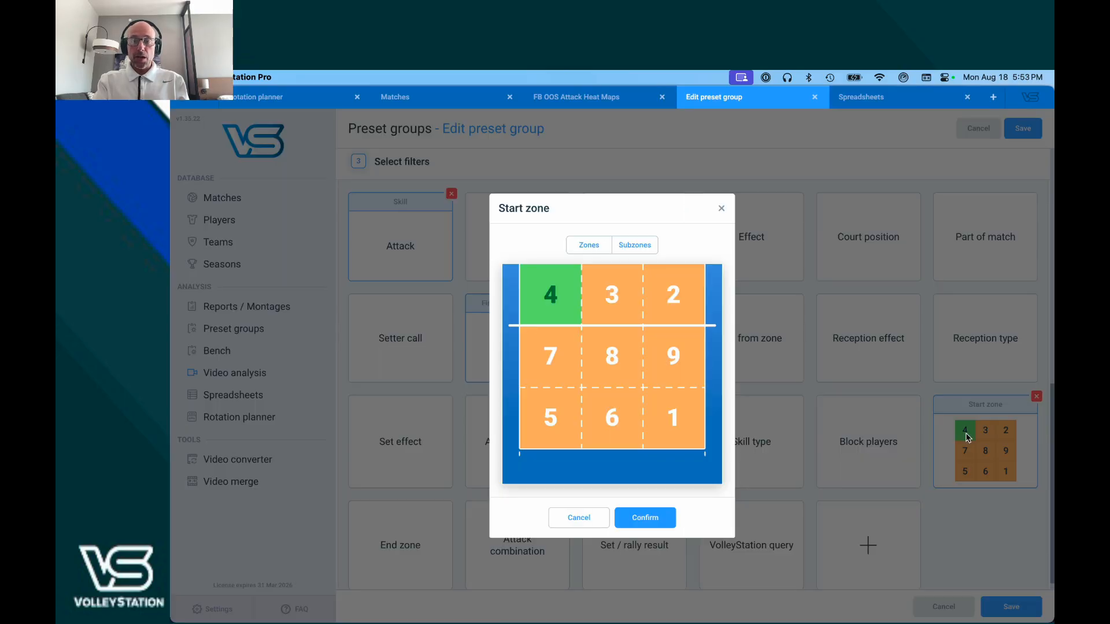
pyautogui.click(612, 303)
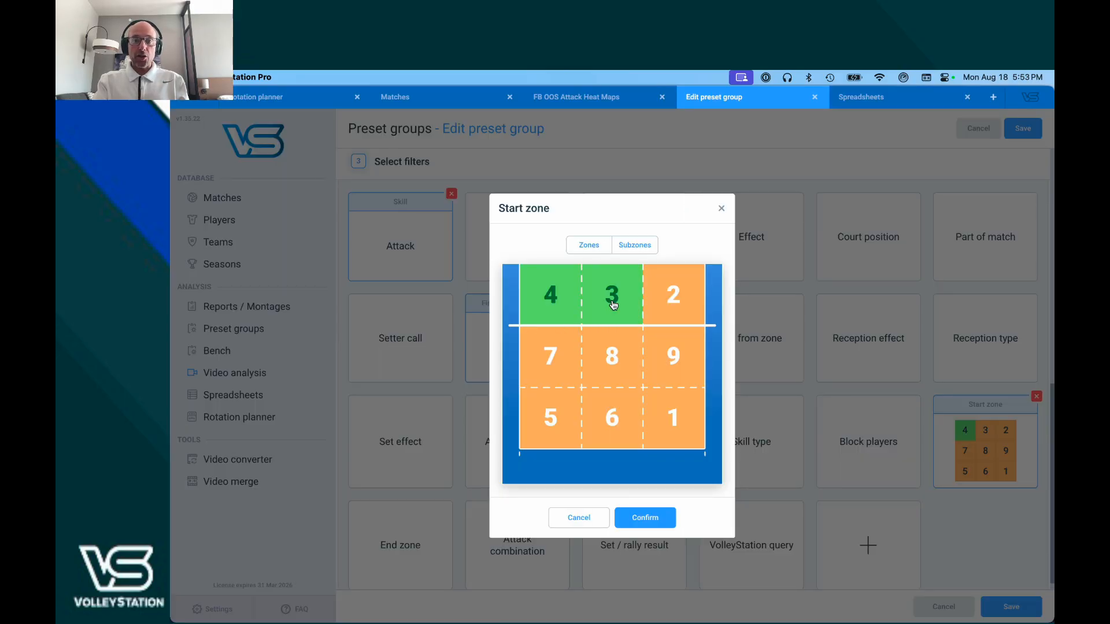
pyautogui.click(661, 297)
pyautogui.click(661, 296)
pyautogui.click(618, 295)
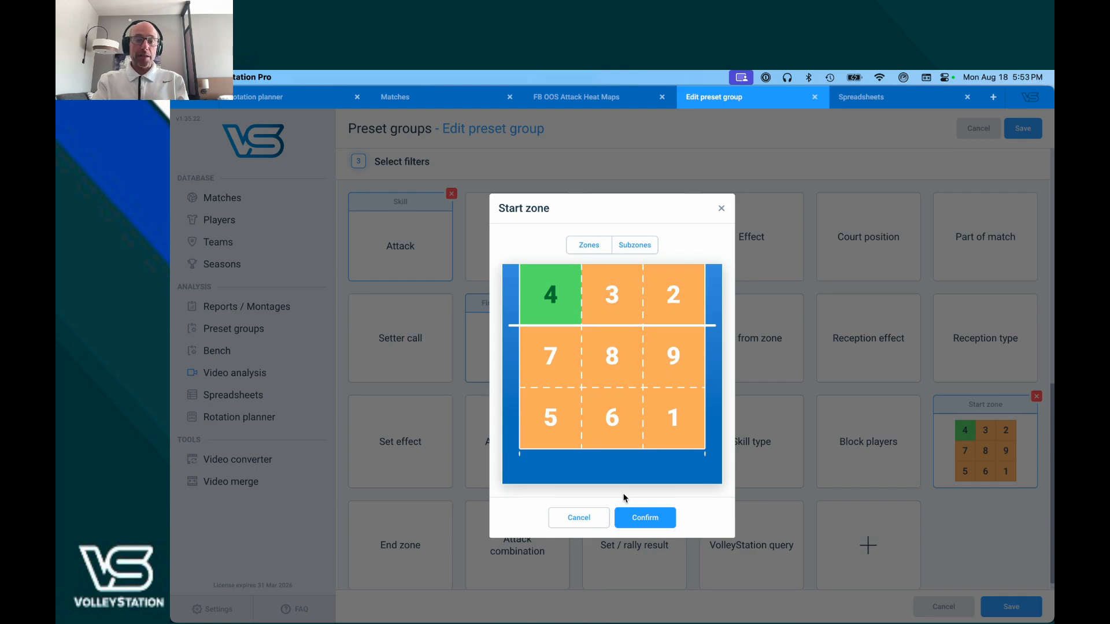
pyautogui.click(644, 517)
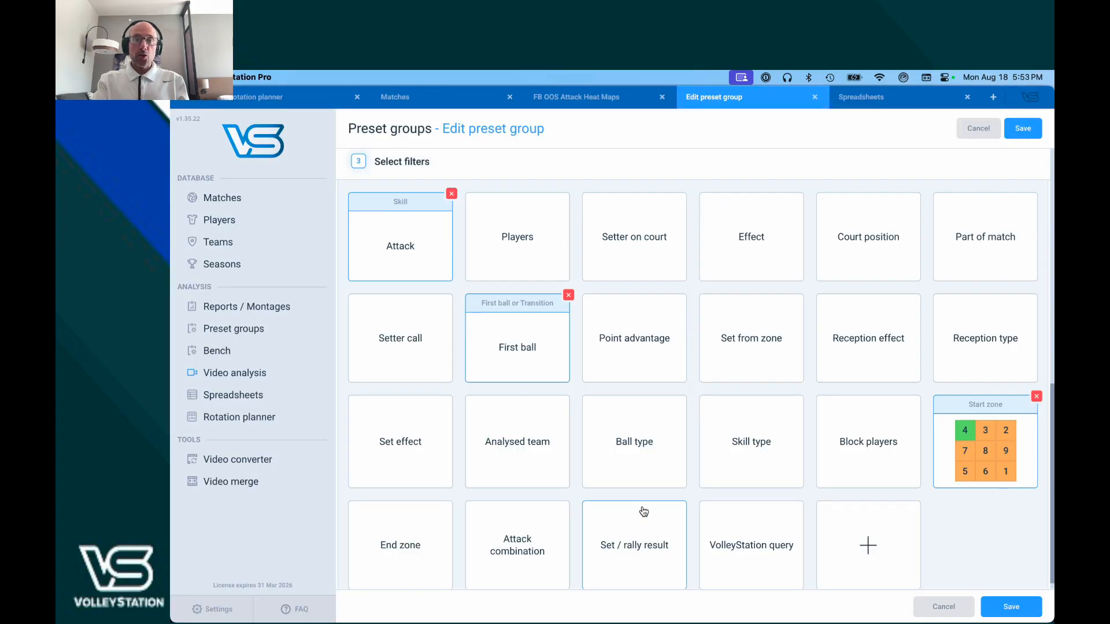
# Check the FB Attack Video - Left preset's name against its filters, and close the preset without saving
pyautogui.scroll(5, 642, 509)
pyautogui.scroll(4, 639, 480)
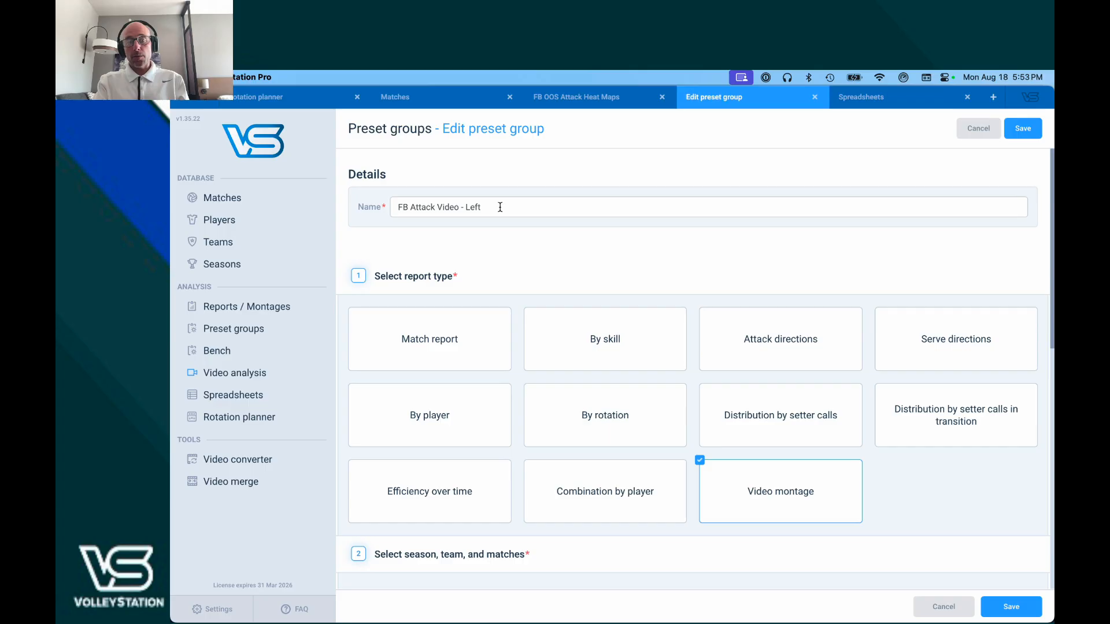
pyautogui.scroll(-10, 471, 322)
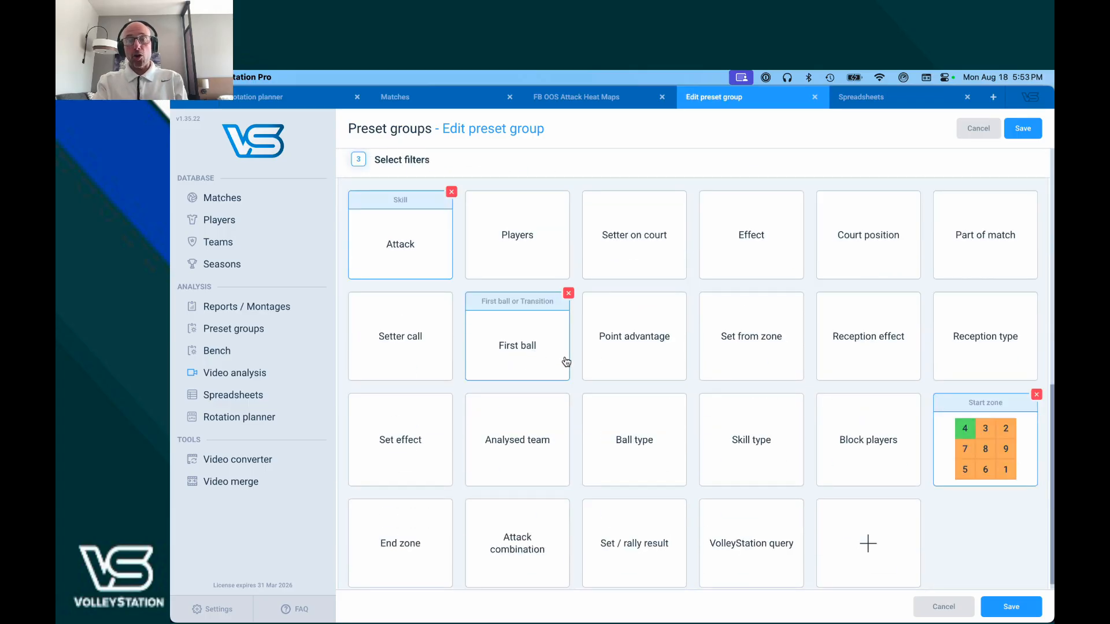
pyautogui.click(950, 607)
# Save the FB Attacking preset group and open its generated reports
pyautogui.scroll(-3, 837, 506)
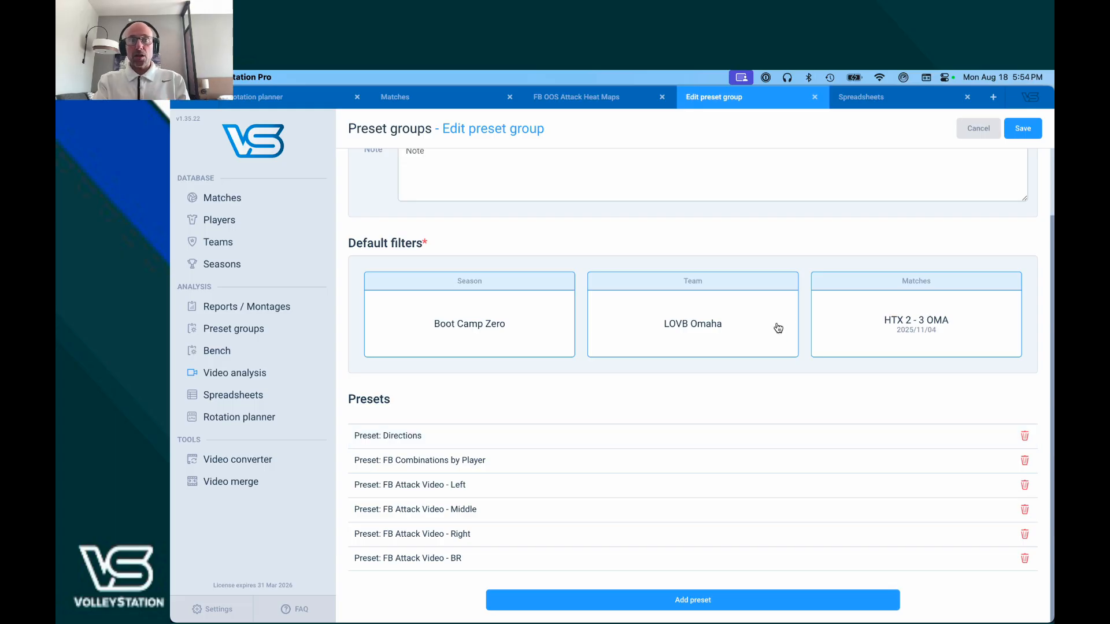
pyautogui.click(1019, 130)
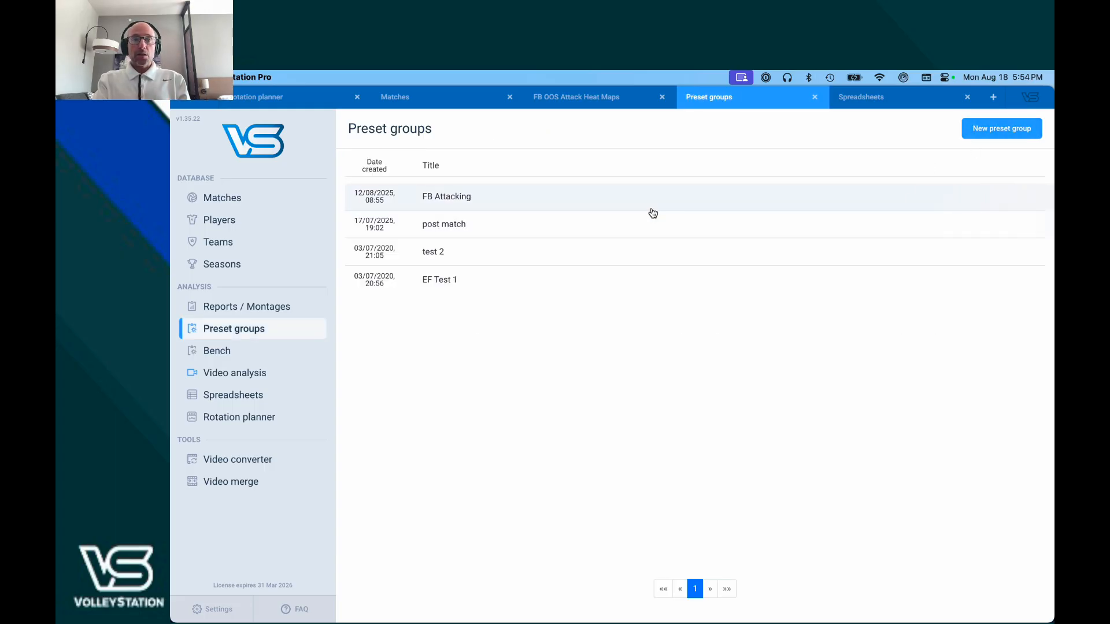
pyautogui.click(620, 199)
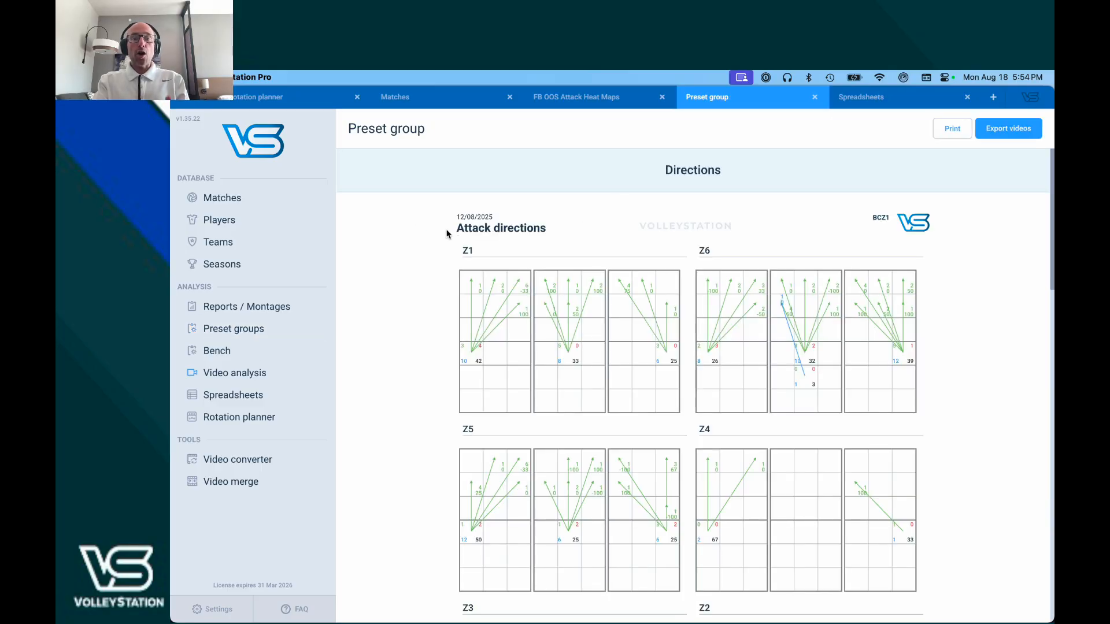
# Examine the Directions report's attack directions for every rotation from Z1 to Z2
pyautogui.scroll(-3, 412, 226)
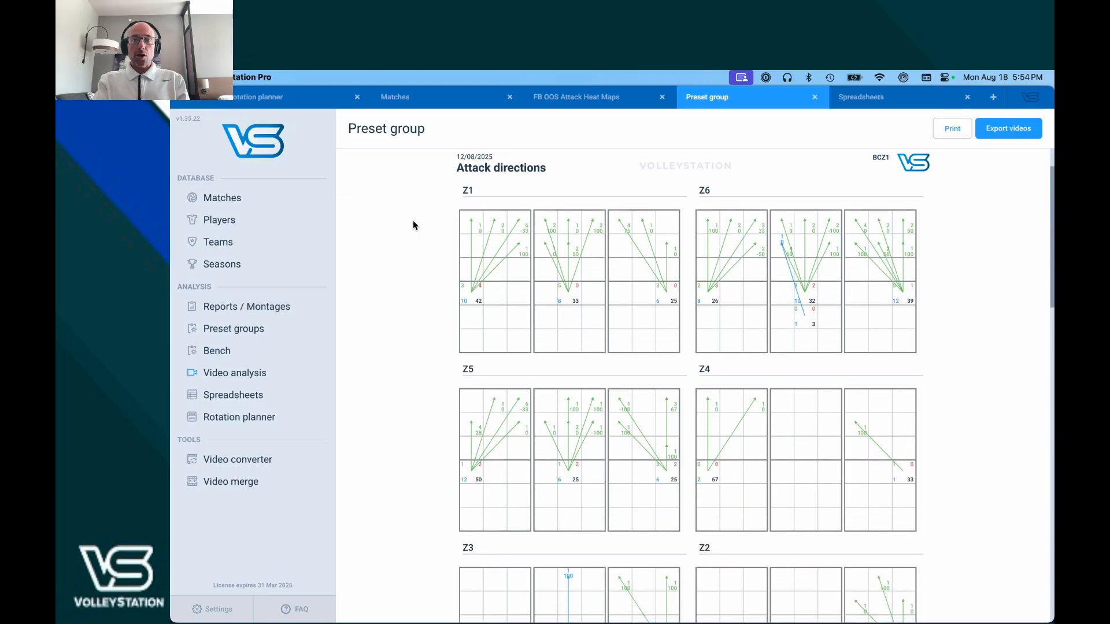
pyautogui.scroll(-1, 412, 226)
pyautogui.scroll(-1, 413, 222)
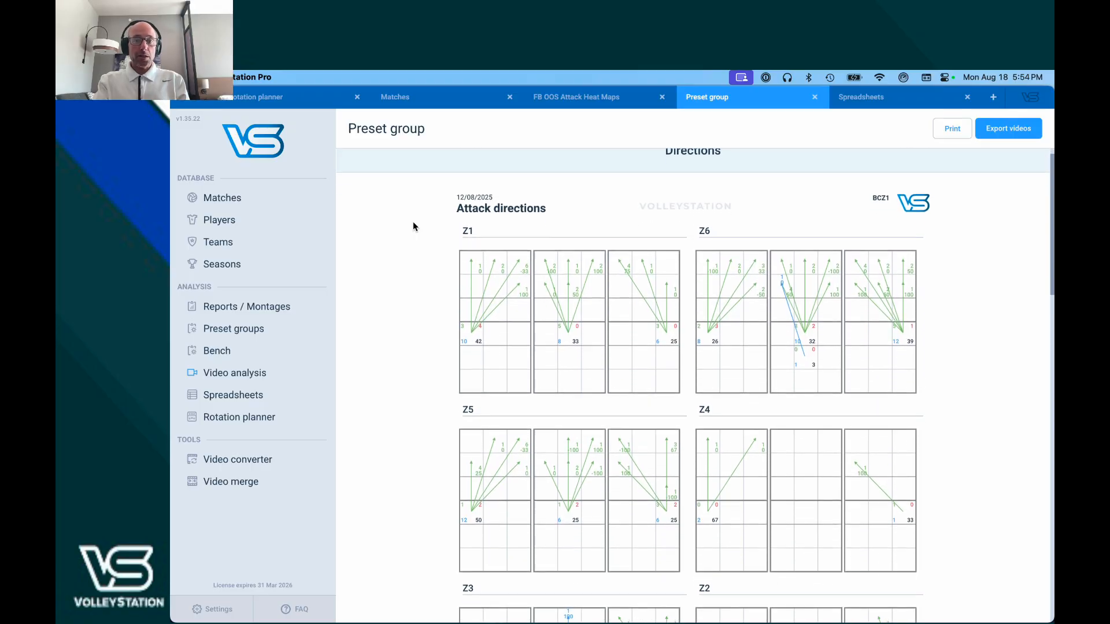
pyautogui.scroll(-1, 413, 223)
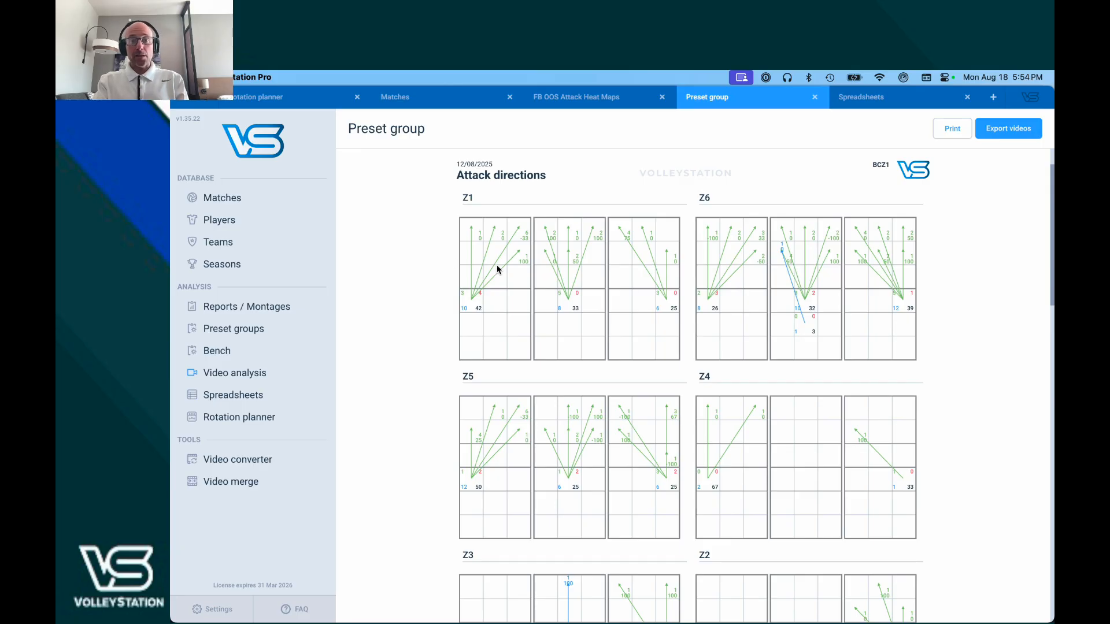
pyautogui.scroll(1, 497, 269)
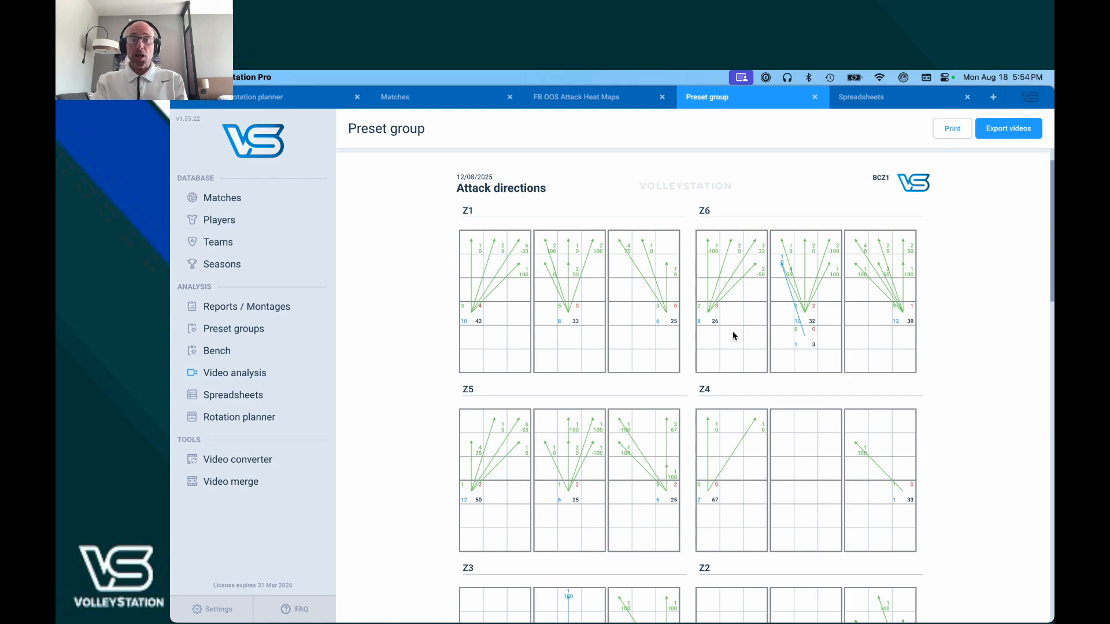
pyautogui.scroll(-10, 733, 336)
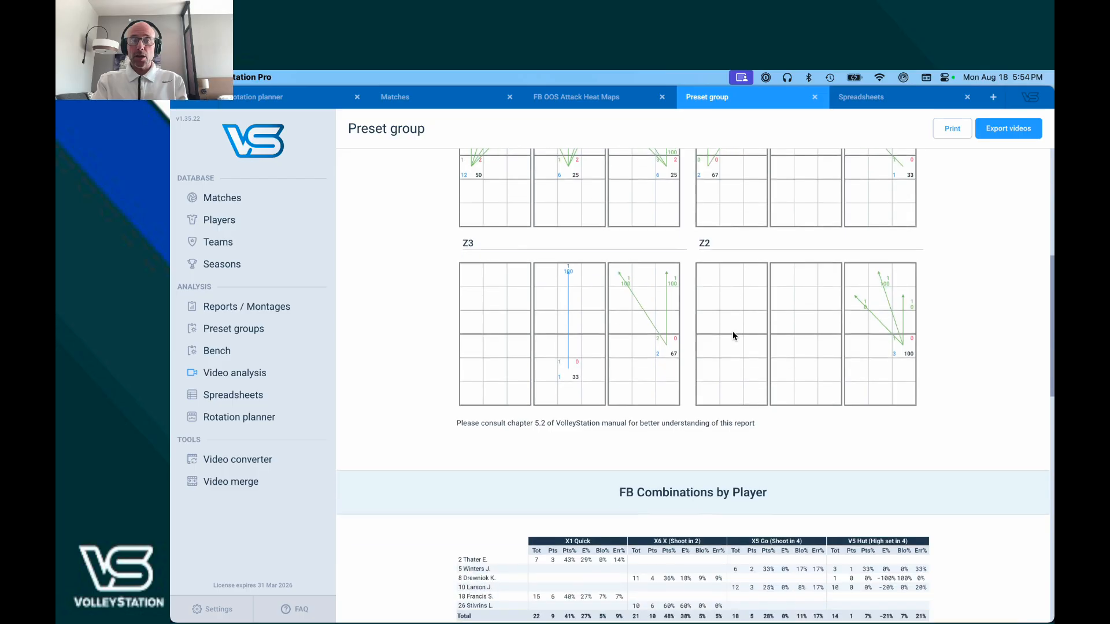
# Examine the FB Combinations by Player tables and the Left, Middle, Right and BR attack video sections
pyautogui.scroll(-6, 733, 336)
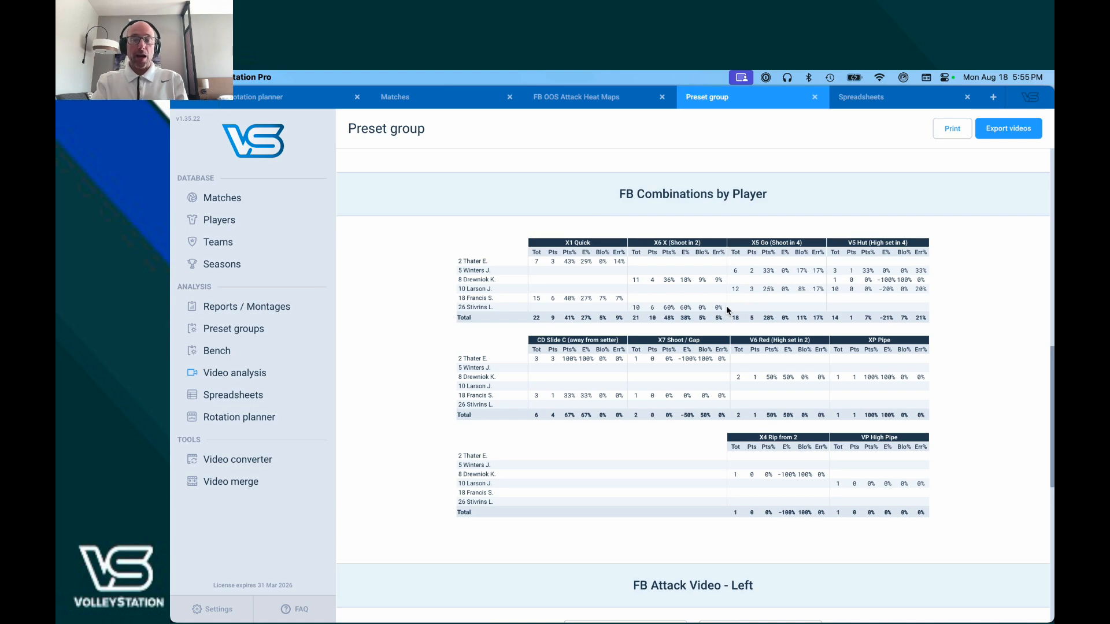
pyautogui.scroll(-10, 725, 307)
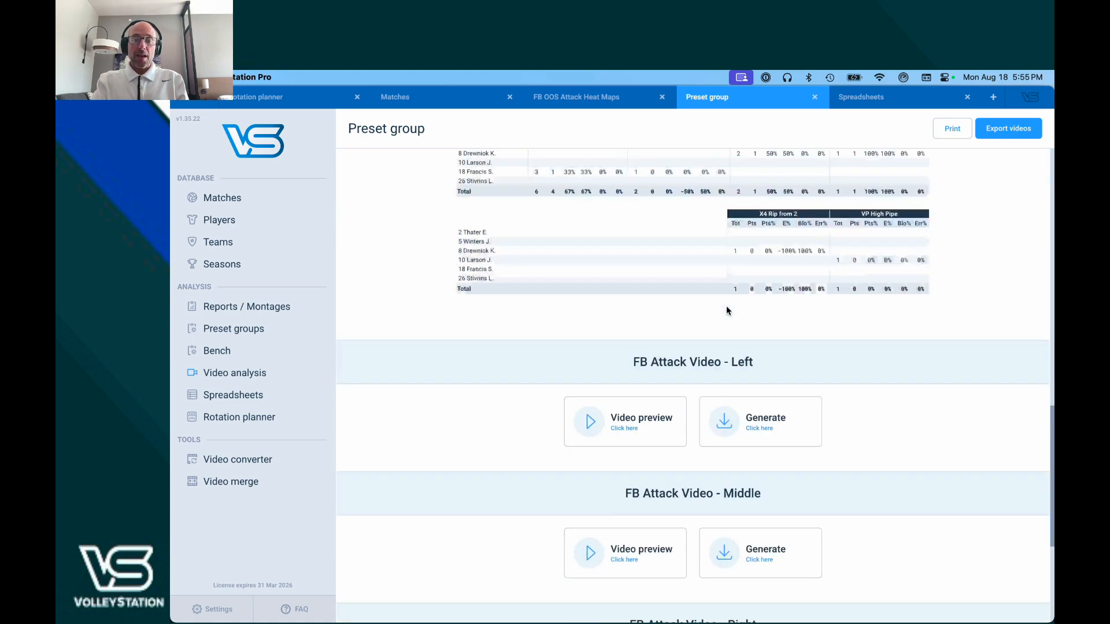
pyautogui.scroll(1, 727, 310)
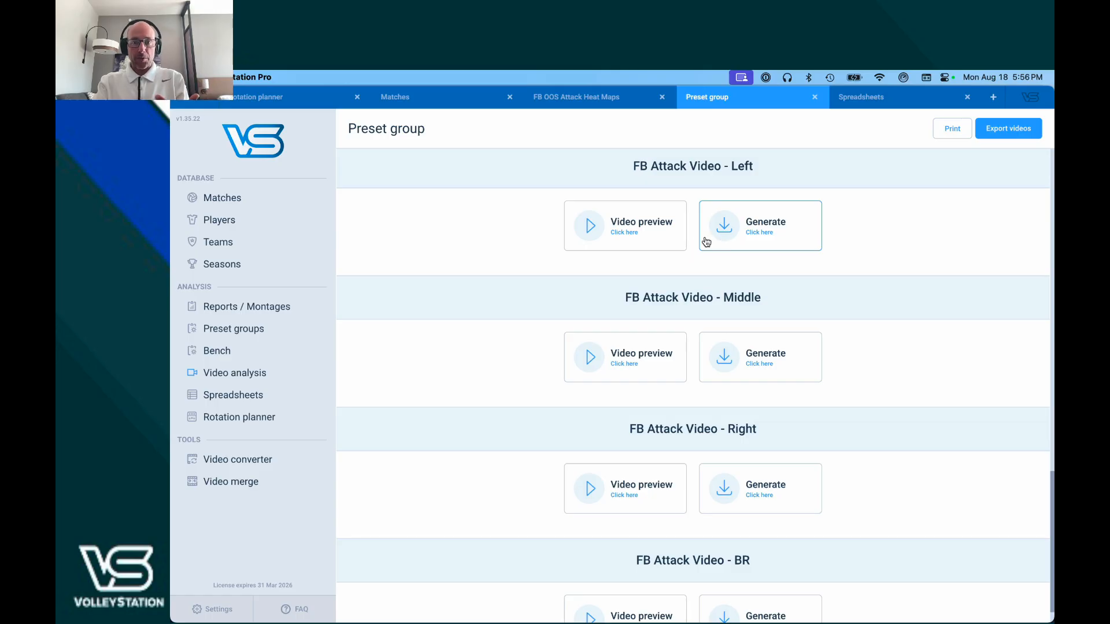
# Preview the FB Attack Video - Left clips, check the applied skill, first ball and start zone filters, and review the play list
pyautogui.click(638, 225)
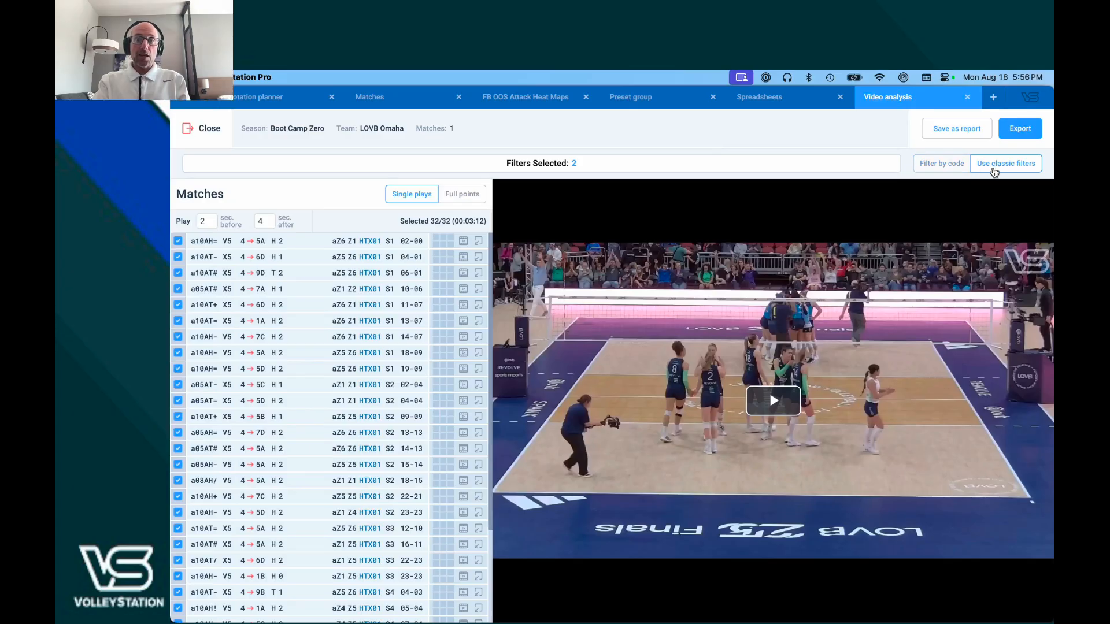
pyautogui.click(733, 166)
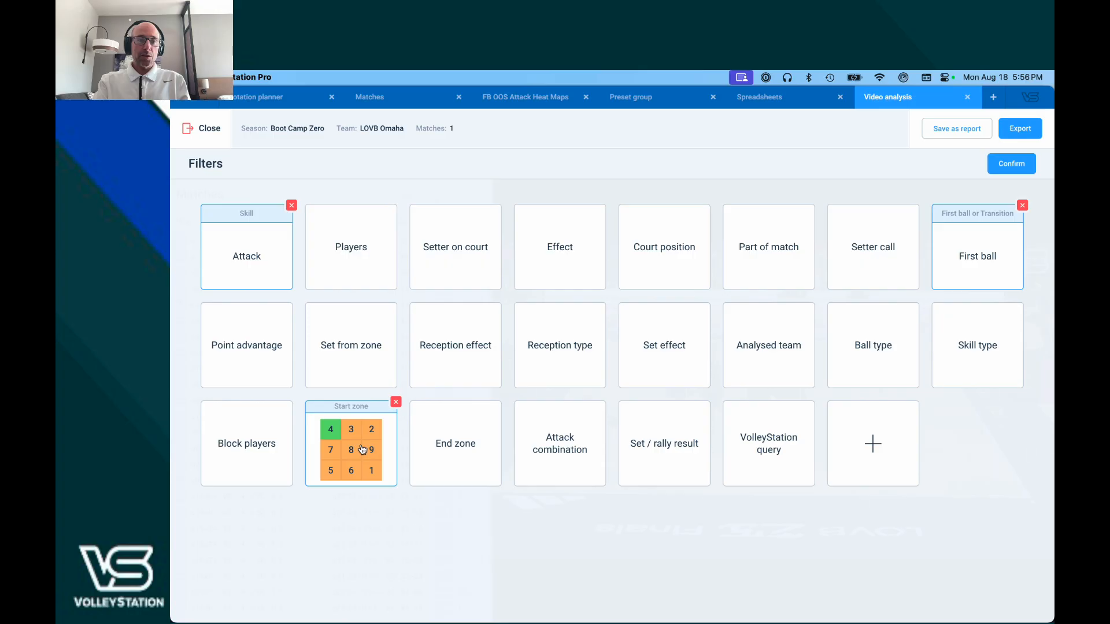
pyautogui.click(1011, 164)
pyautogui.scroll(-2, 347, 283)
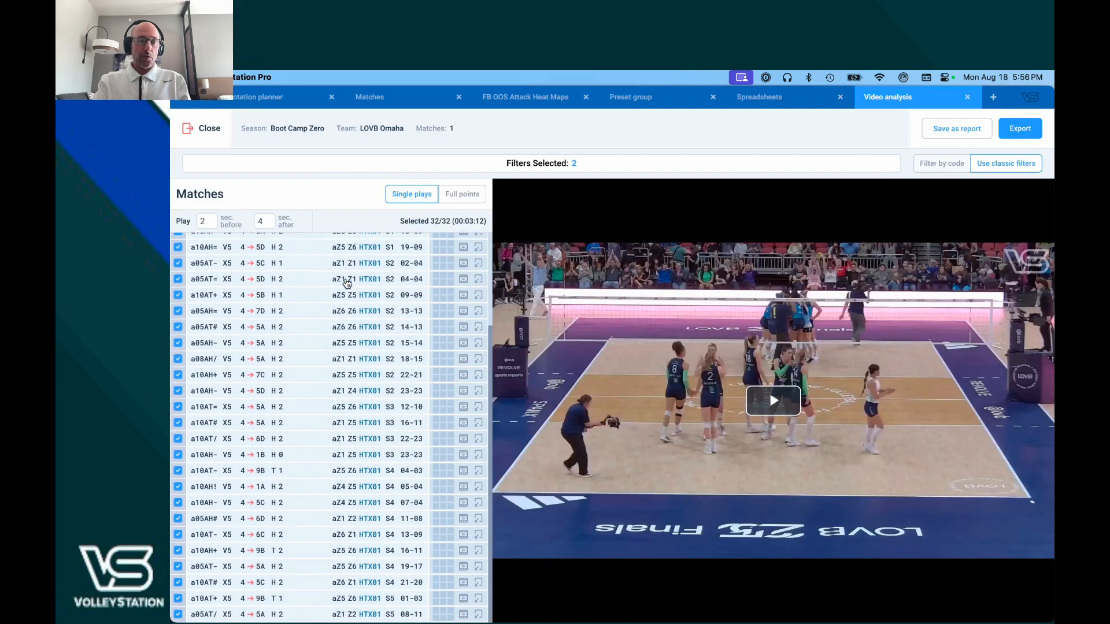
pyautogui.scroll(3, 346, 283)
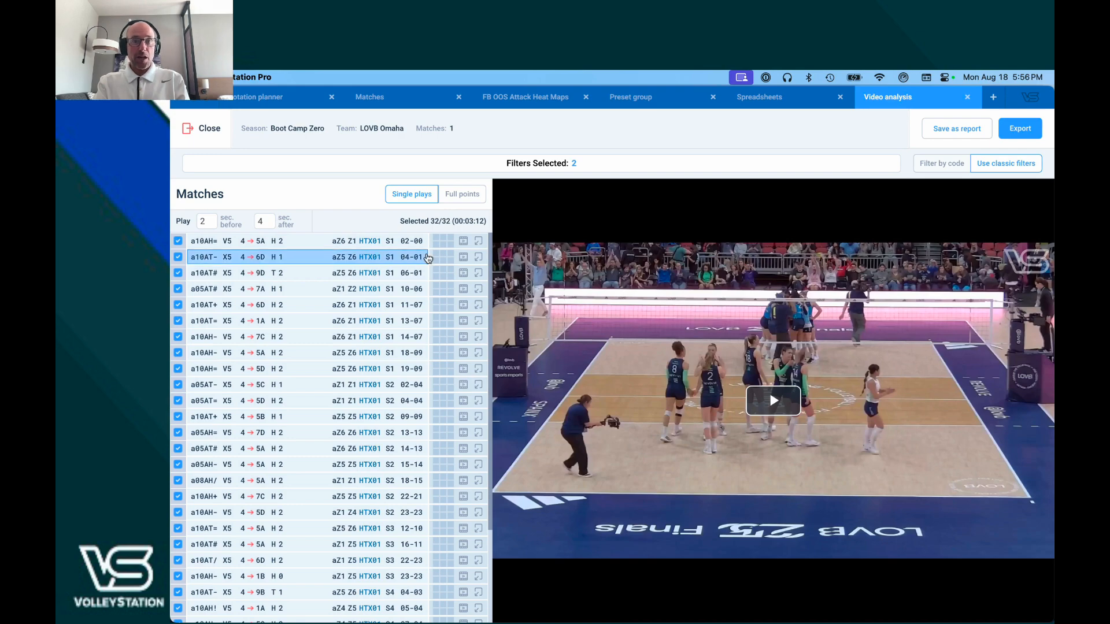
# Tag the first play in the list blue, the second play green and the third play orange
pyautogui.click(435, 237)
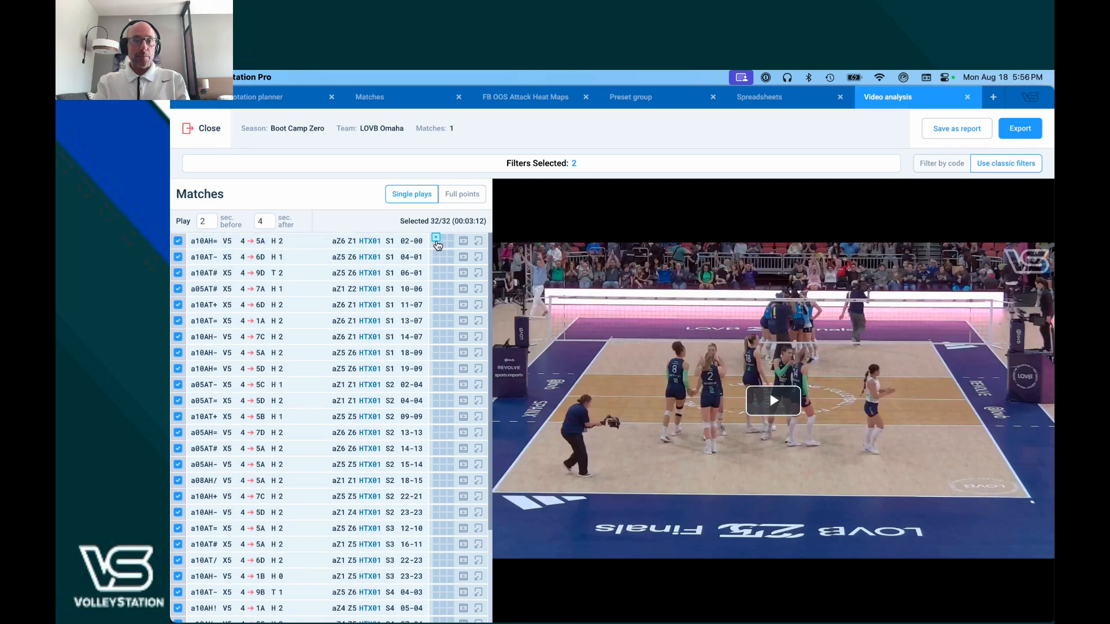
pyautogui.click(443, 254)
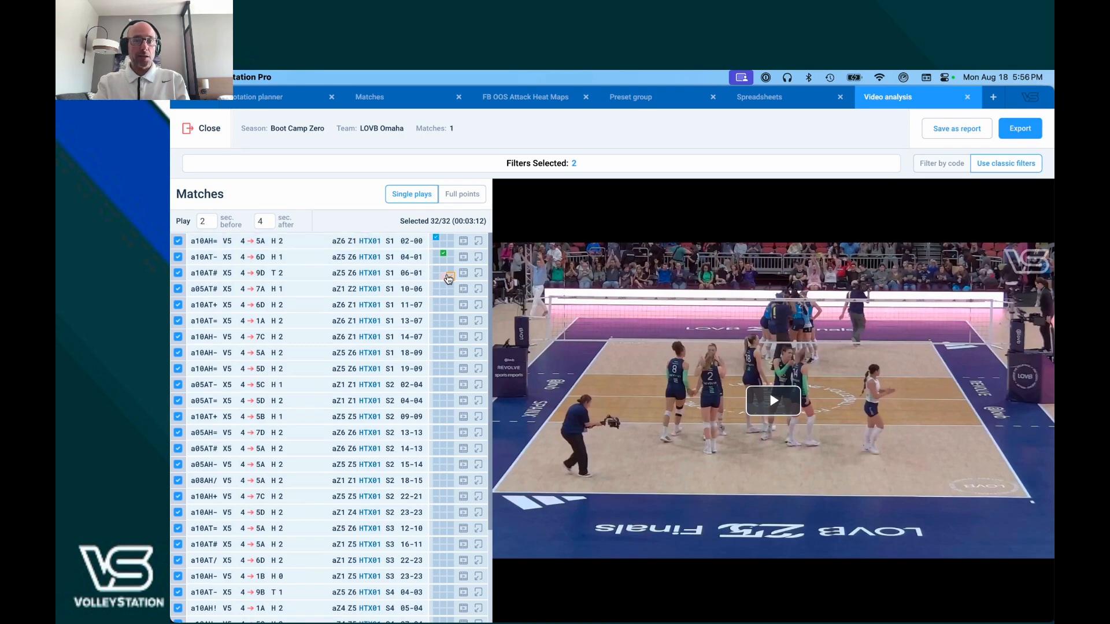
pyautogui.click(449, 276)
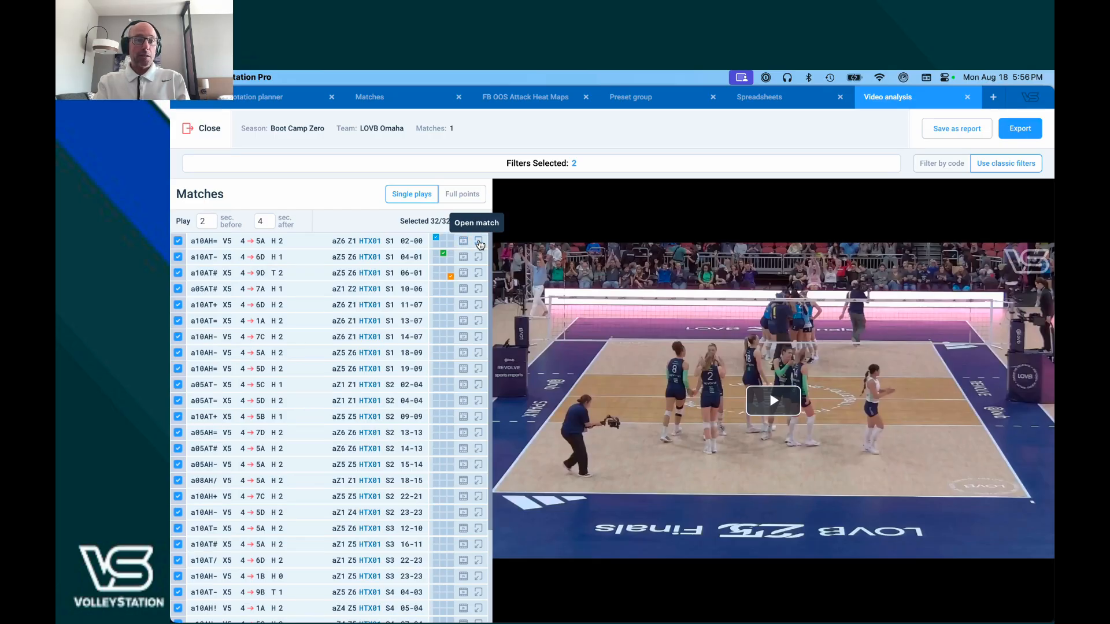
# Open the first play's match details to see its rally, and close them
pyautogui.click(478, 241)
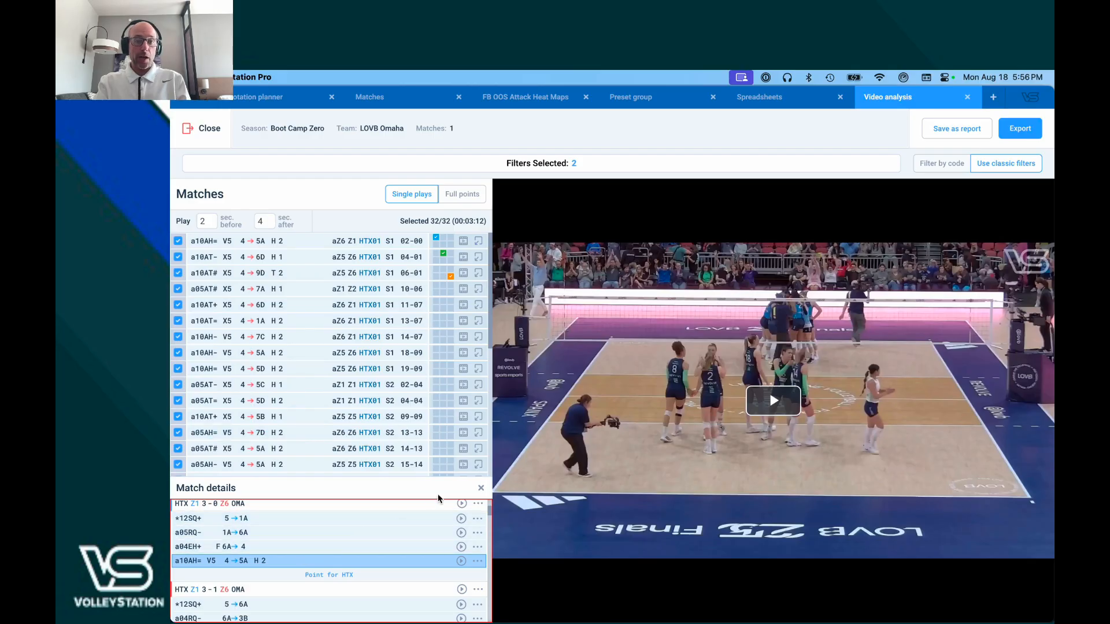
pyautogui.click(481, 487)
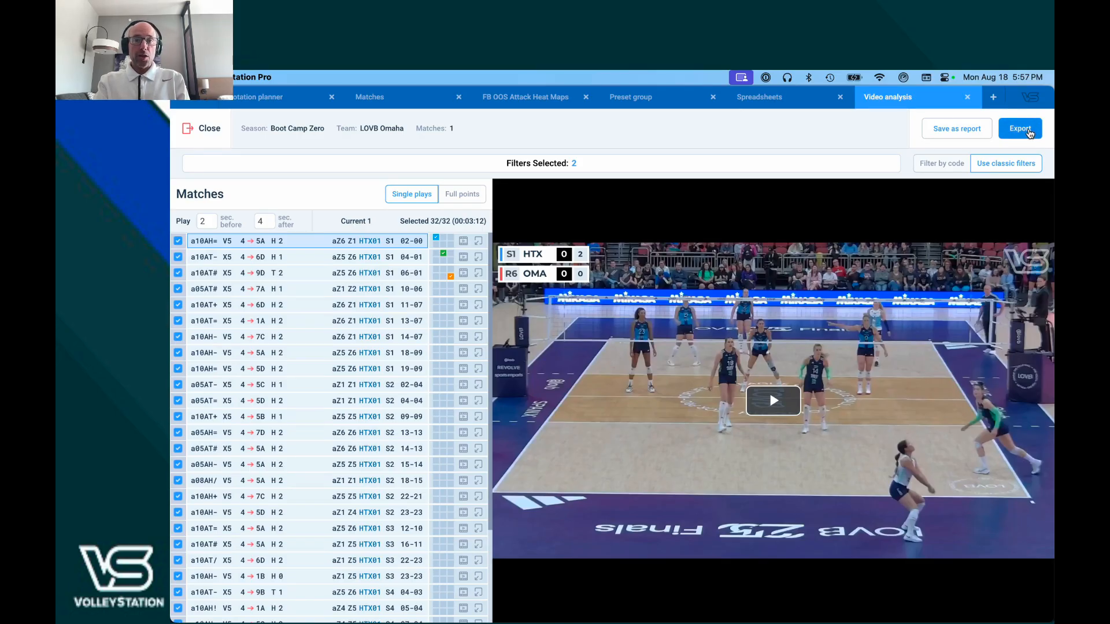
# Compare the video analysis of the left attacks with the preset group's Left, Middle, Right and BR video sections
pyautogui.click(631, 100)
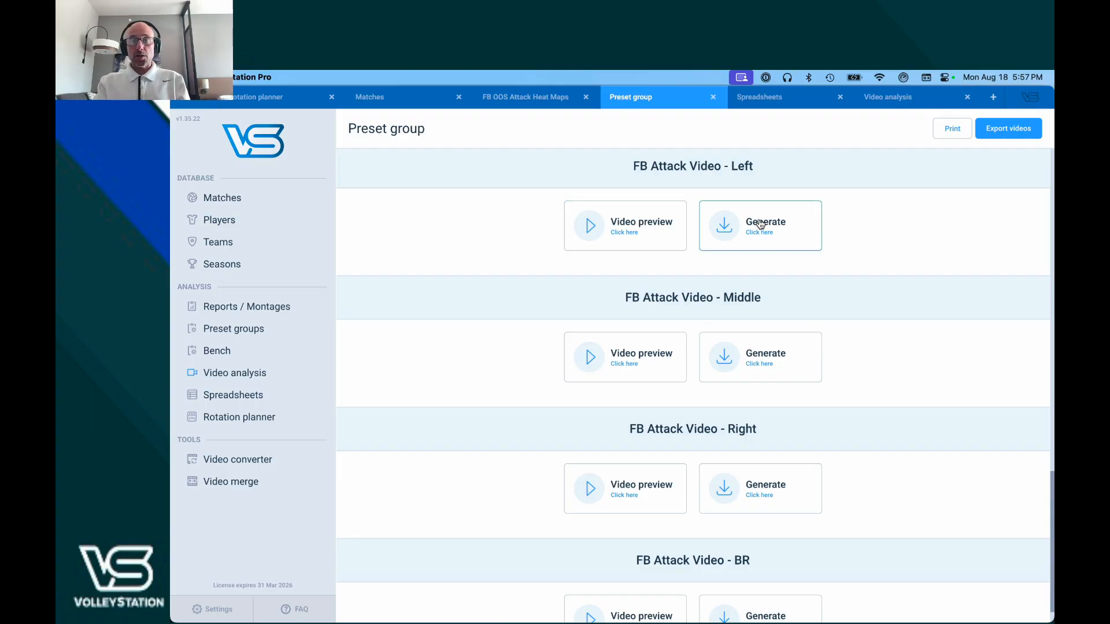
pyautogui.click(887, 108)
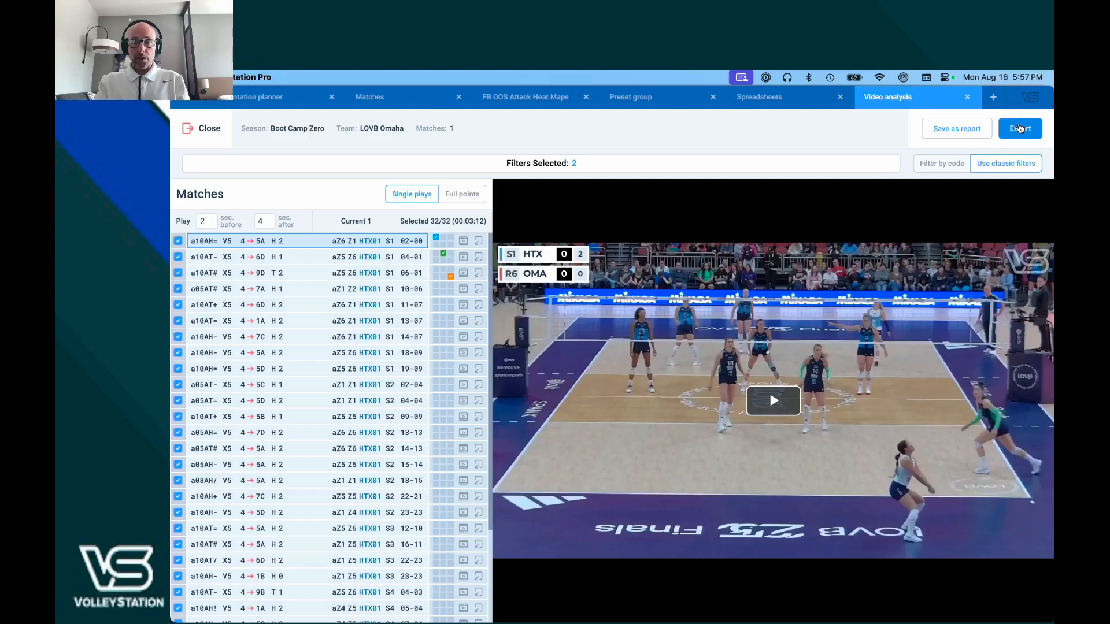
pyautogui.click(664, 98)
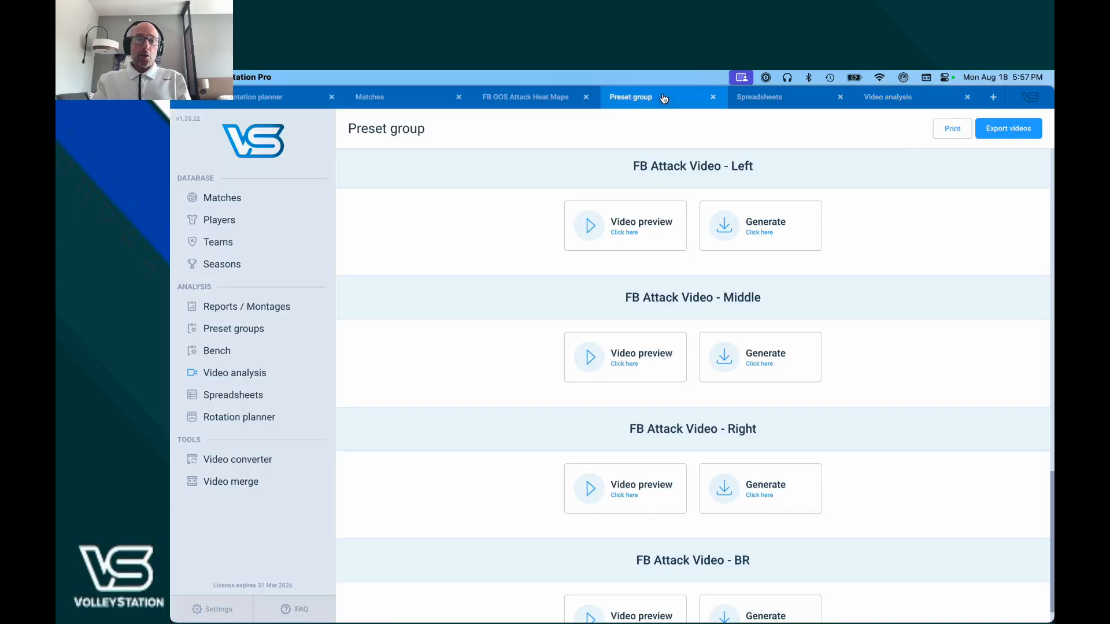
pyautogui.scroll(-1, 532, 319)
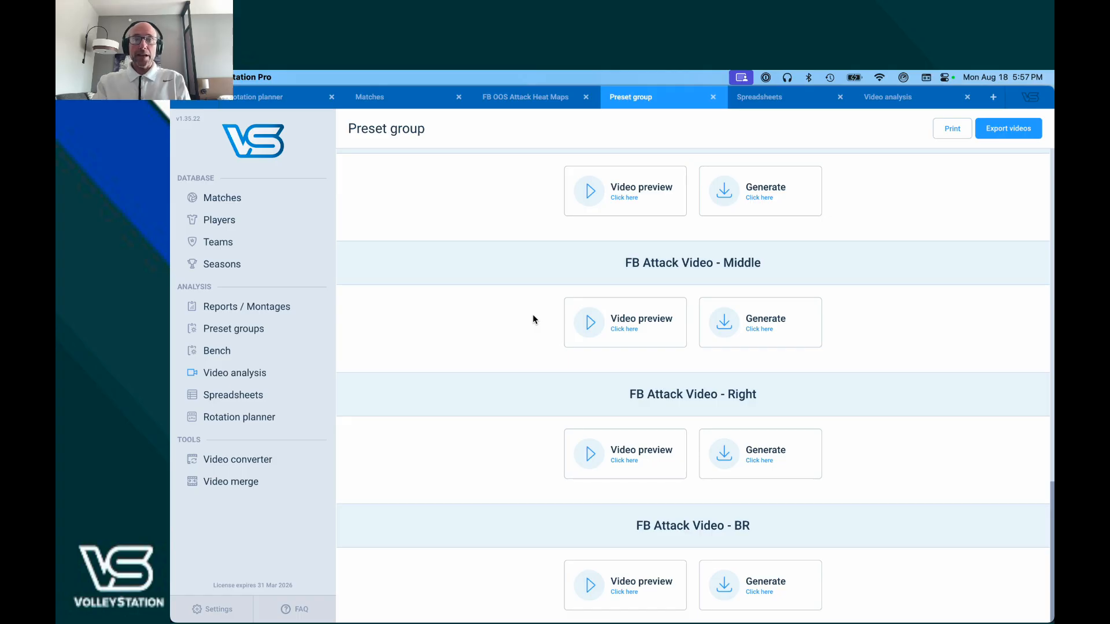
pyautogui.scroll(2, 624, 281)
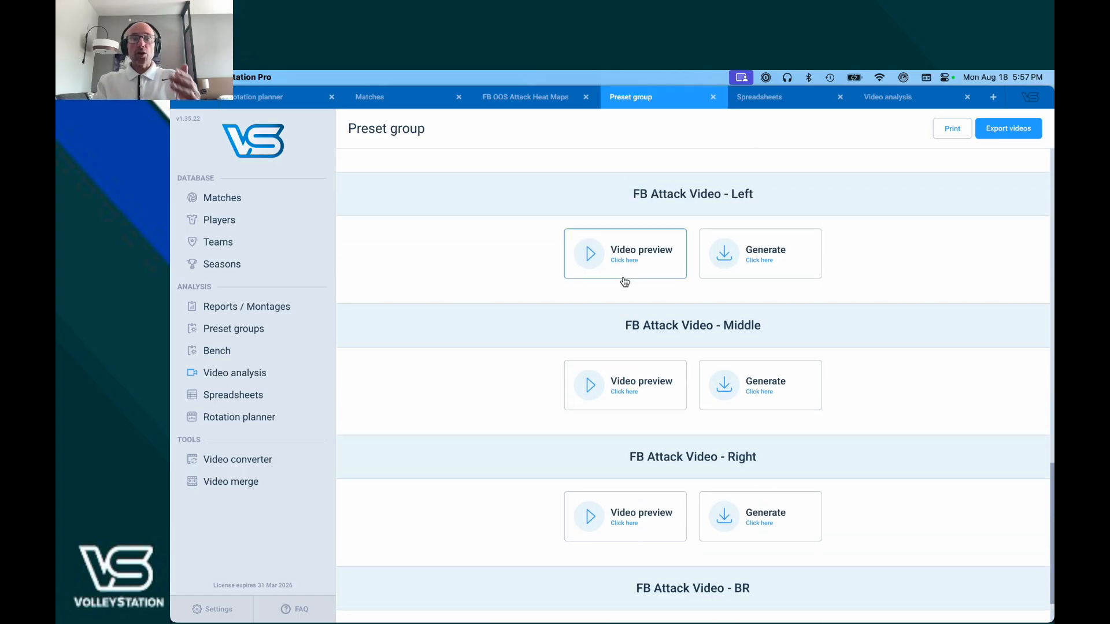
pyautogui.scroll(-2, 624, 281)
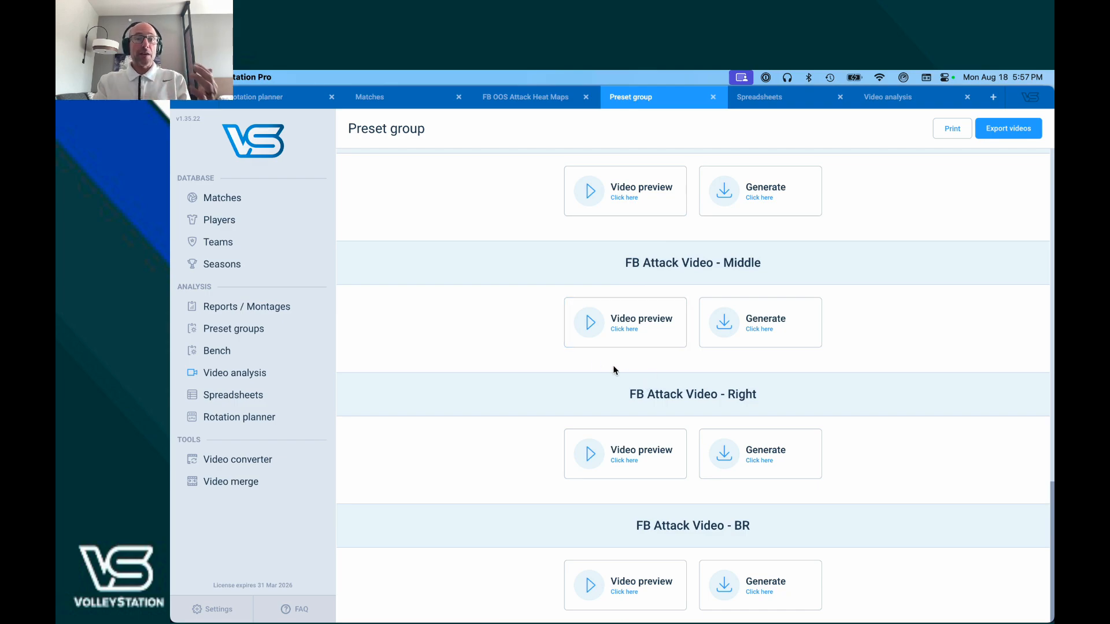
# Reopen the FB Attacking preset group and review its reports from the player combinations through the attack video sections
pyautogui.click(261, 329)
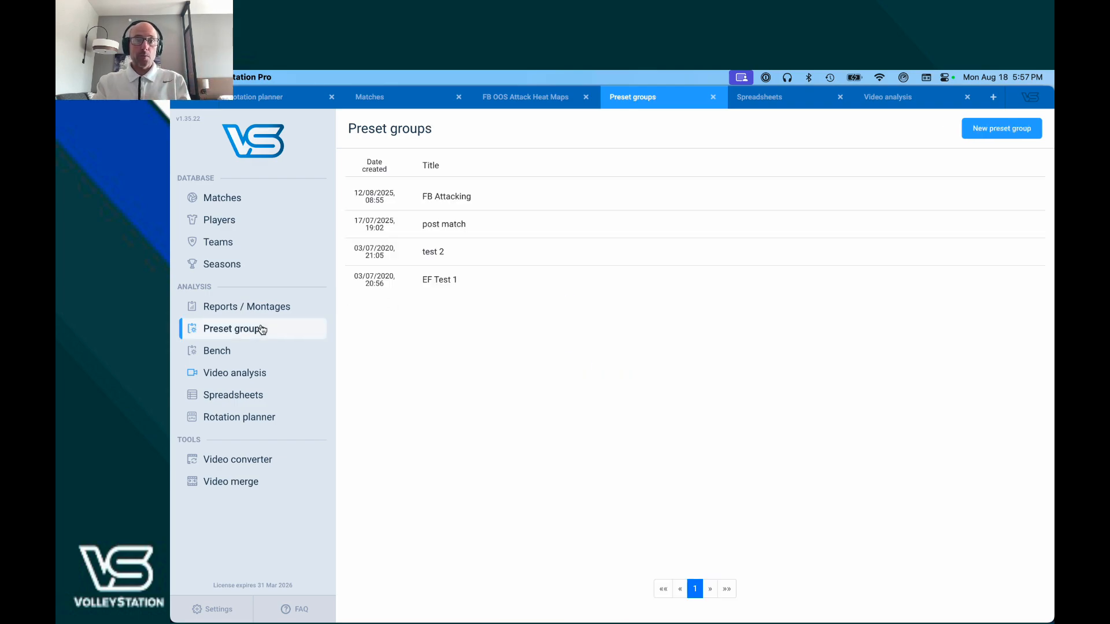
pyautogui.click(501, 206)
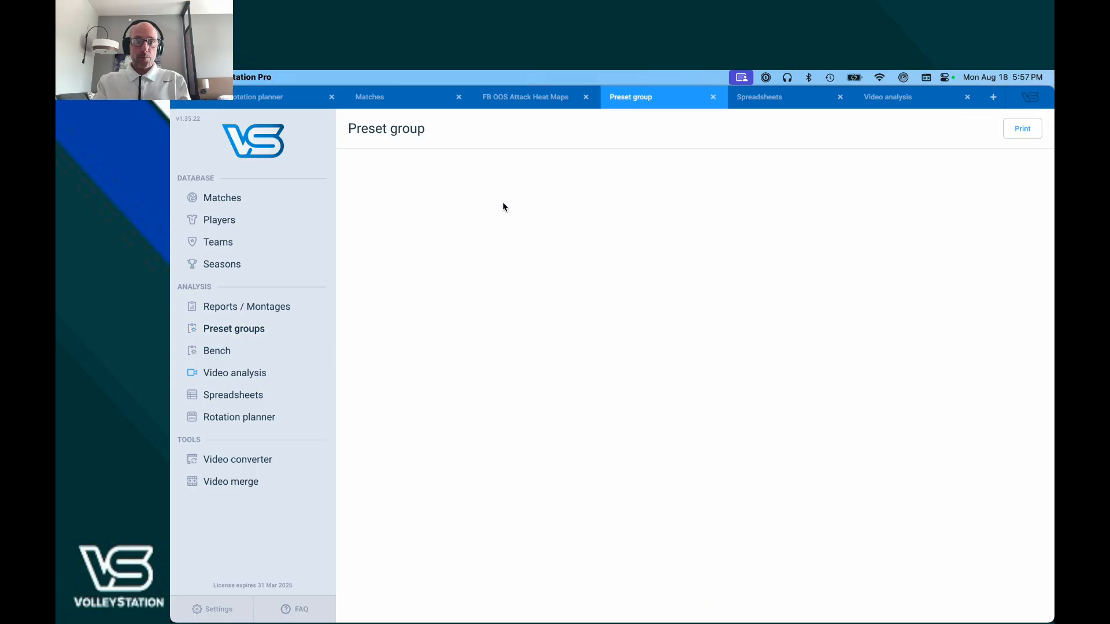
pyautogui.scroll(-10, 568, 254)
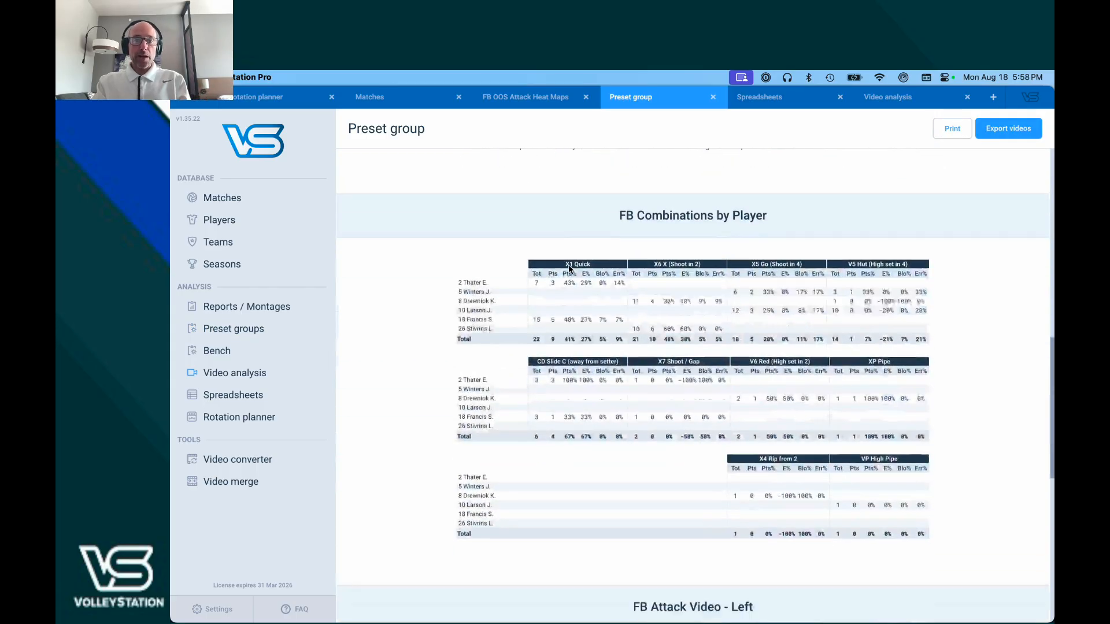
pyautogui.scroll(-8, 568, 270)
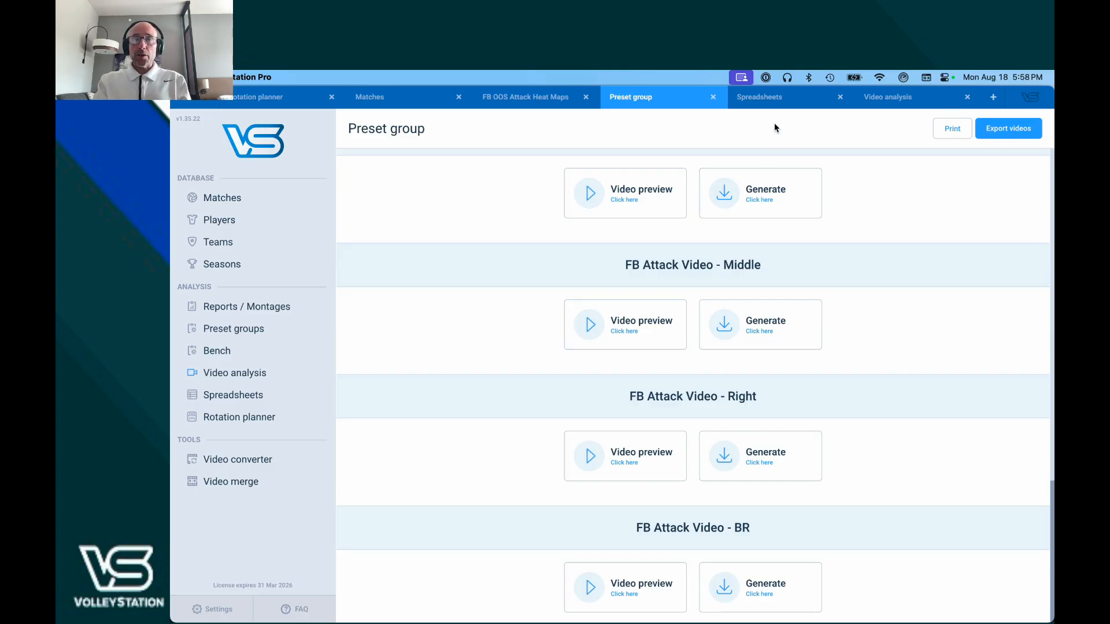
# Browse the Spreadsheets list from its newest to its oldest entries, return to its beginning and activate the search
pyautogui.click(774, 102)
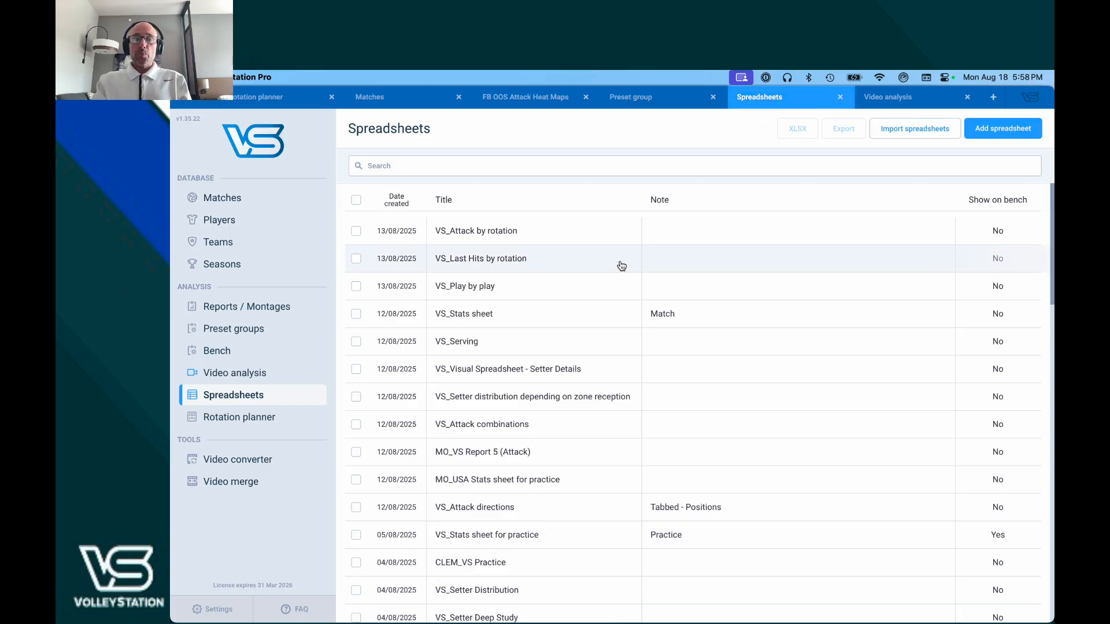
pyautogui.scroll(-10, 616, 260)
pyautogui.scroll(-15, 616, 260)
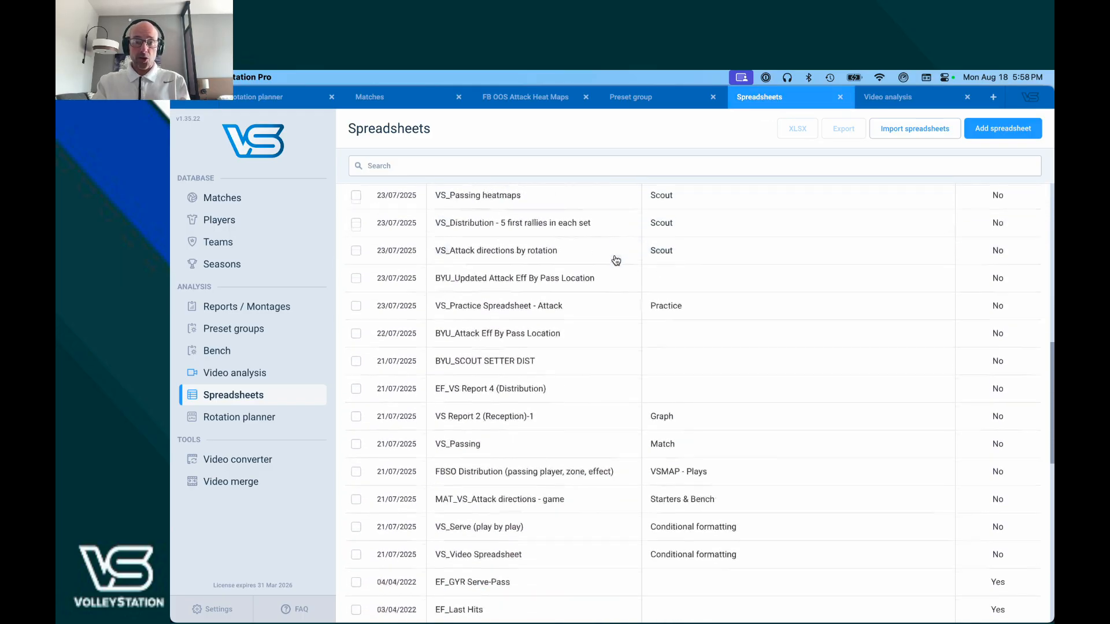
pyautogui.scroll(-1, 616, 260)
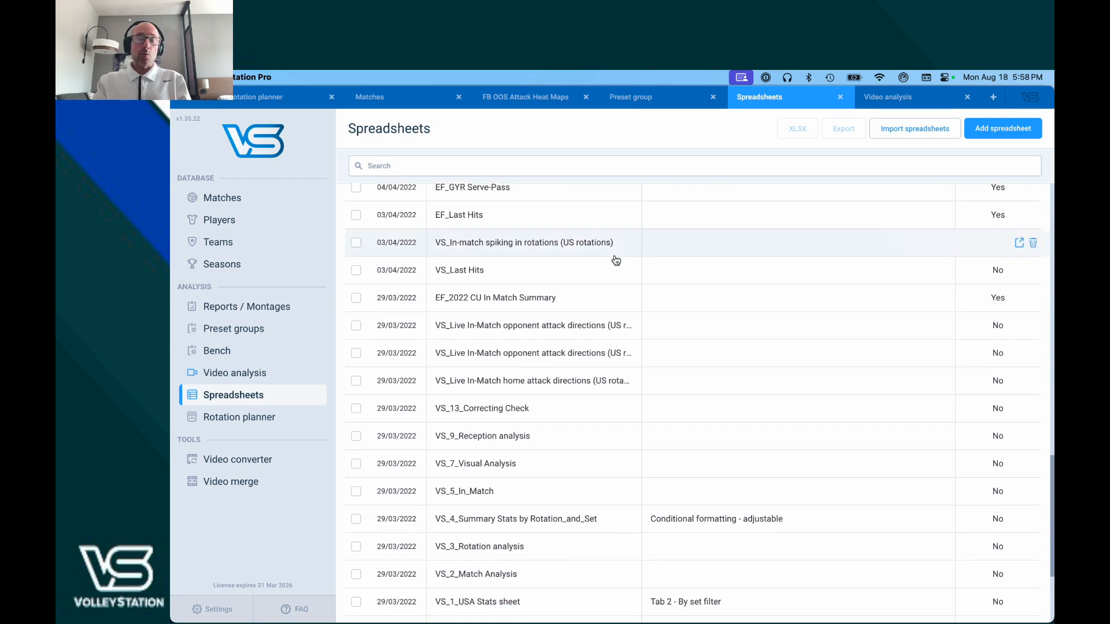
pyautogui.scroll(20, 616, 260)
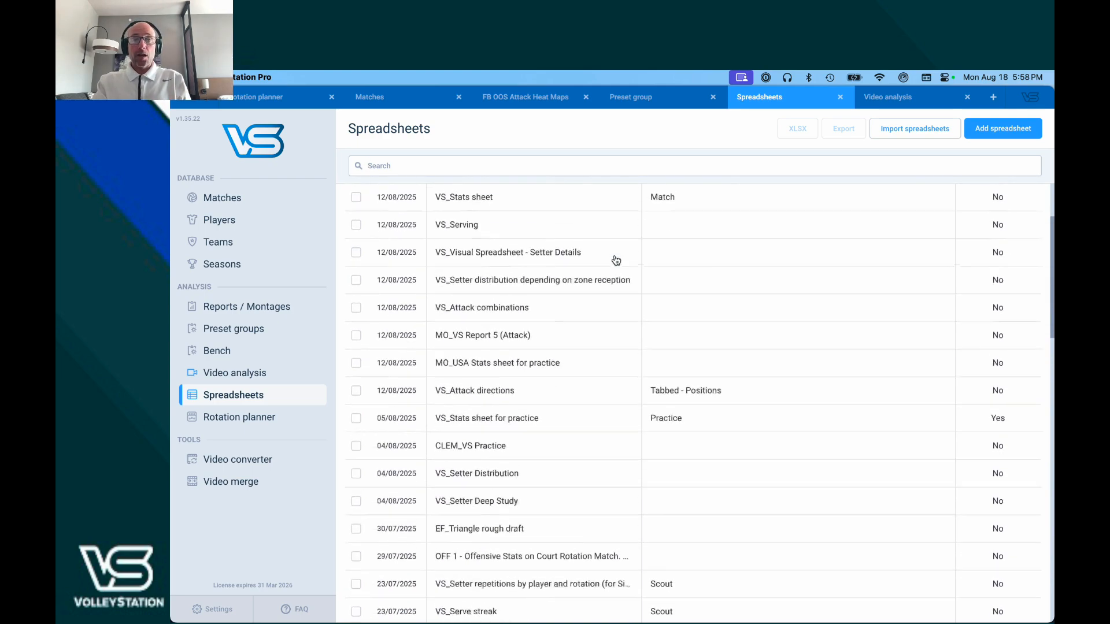
pyautogui.click(572, 169)
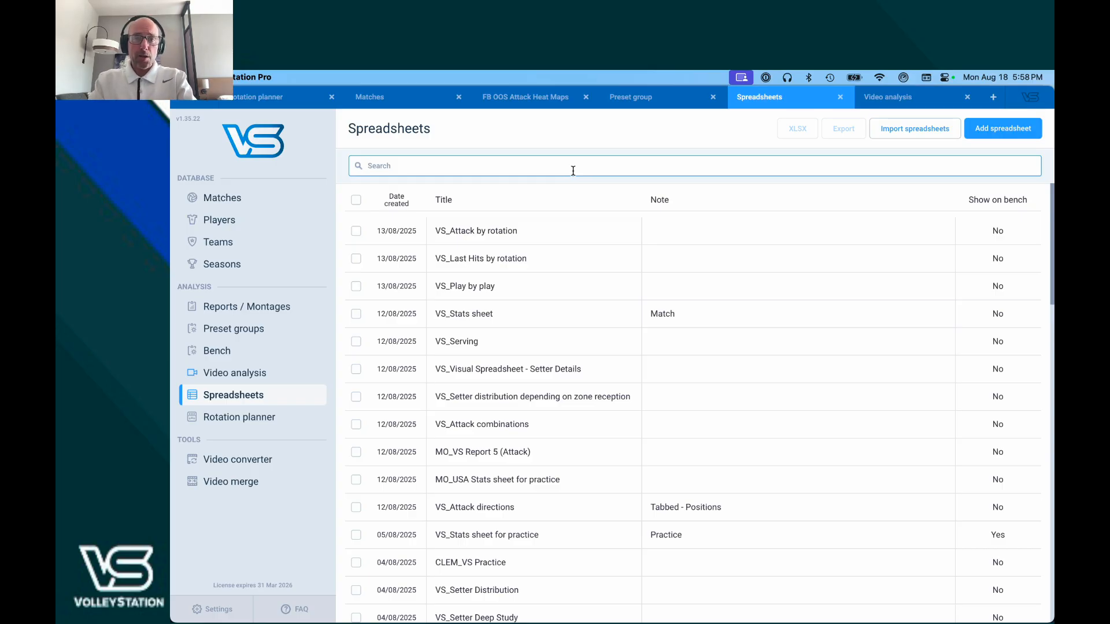
# Switch to the browser's Google Drive folder of VolleyStation default spreadsheets and review its numbered category folders and tutorial file
pyautogui.press('super+Tab')
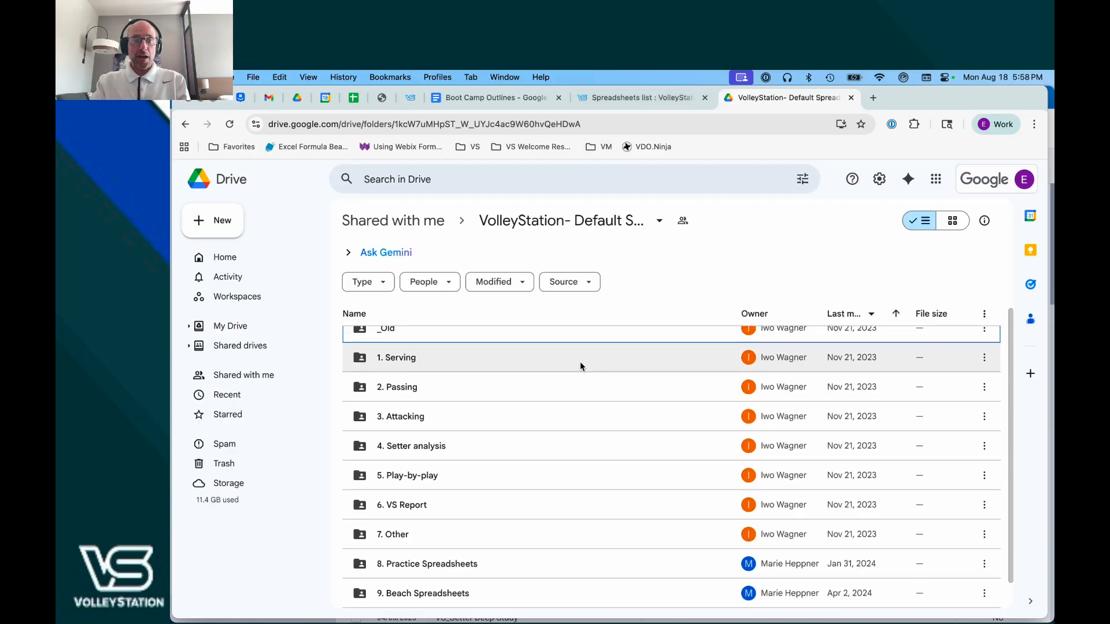
pyautogui.scroll(-1, 580, 362)
pyautogui.scroll(1, 581, 362)
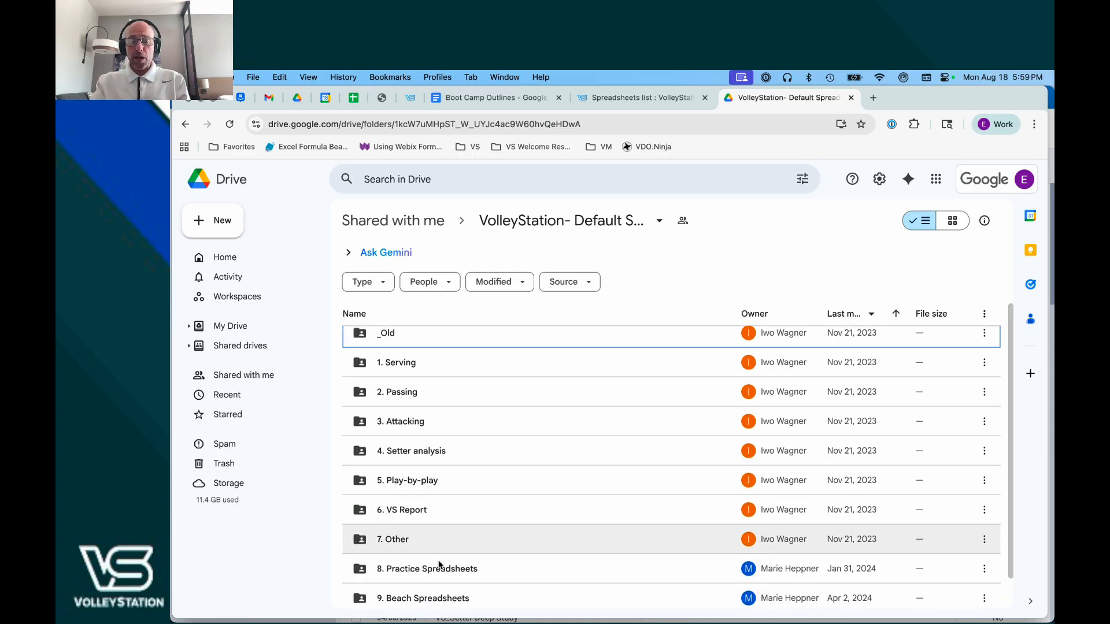
pyautogui.scroll(-1, 439, 564)
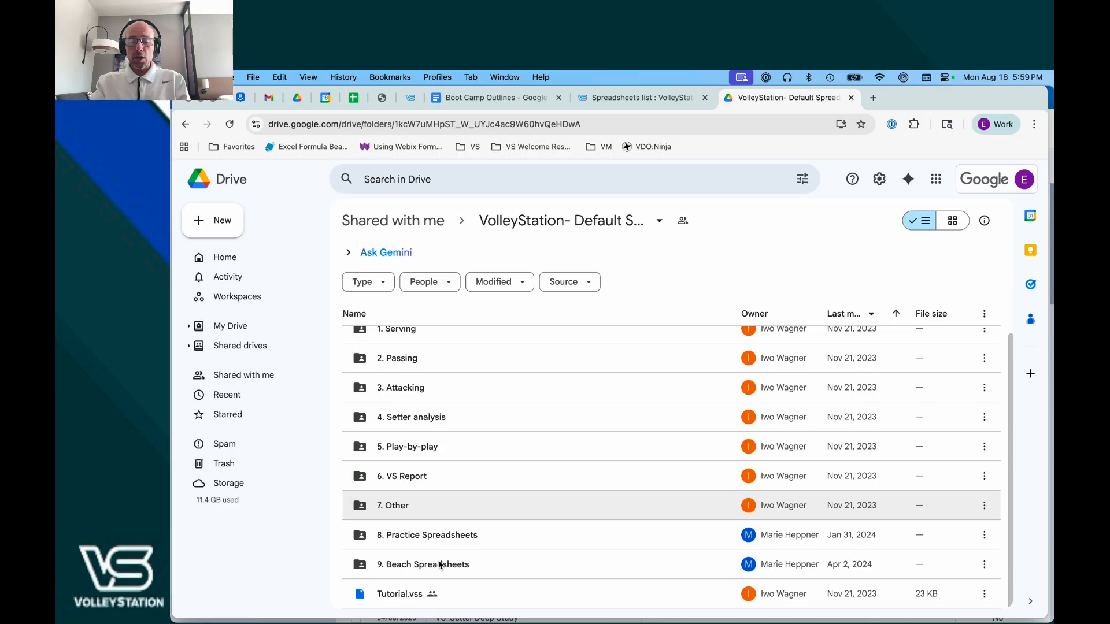
pyautogui.scroll(1, 440, 565)
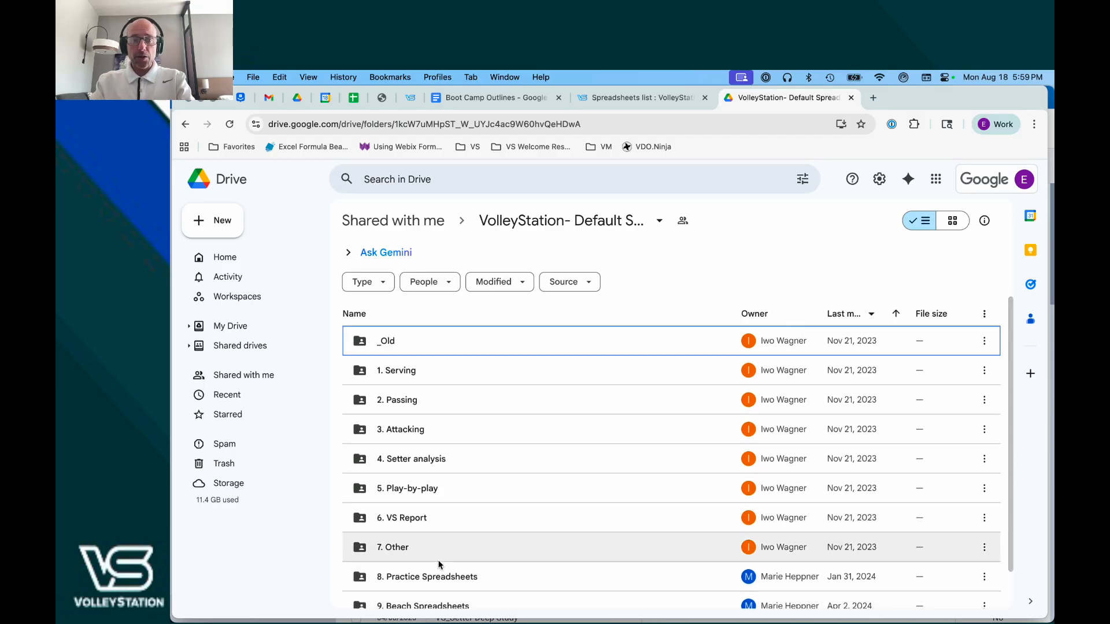
# Switch back to VolleyStation Pro, go to its home page and open the linked list of all available spreadsheets in the browser
pyautogui.press('super+Tab')
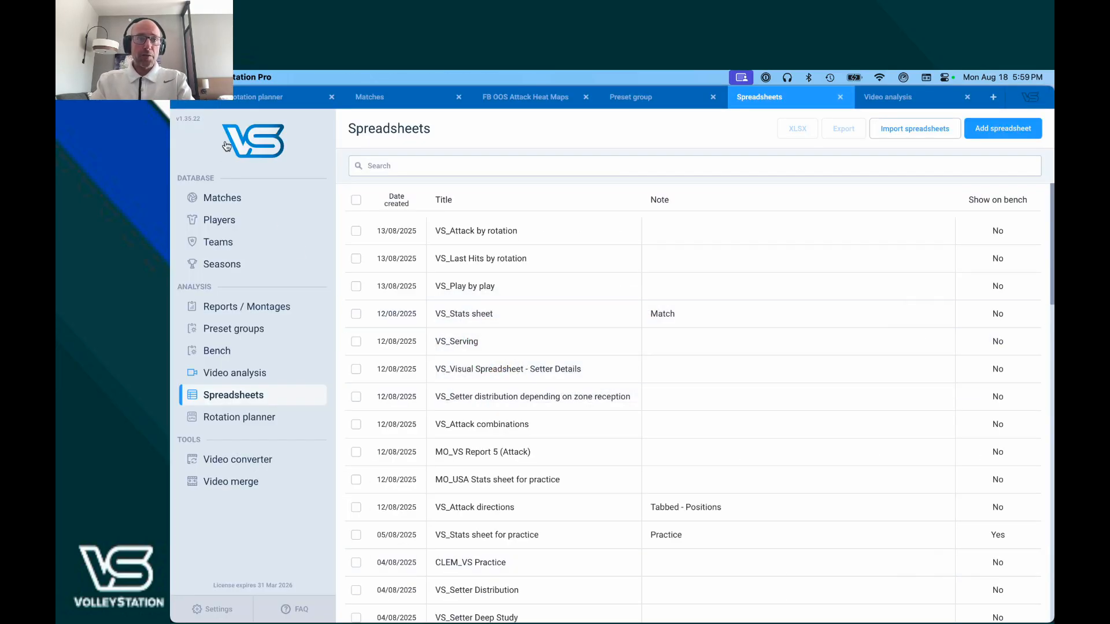
pyautogui.click(268, 134)
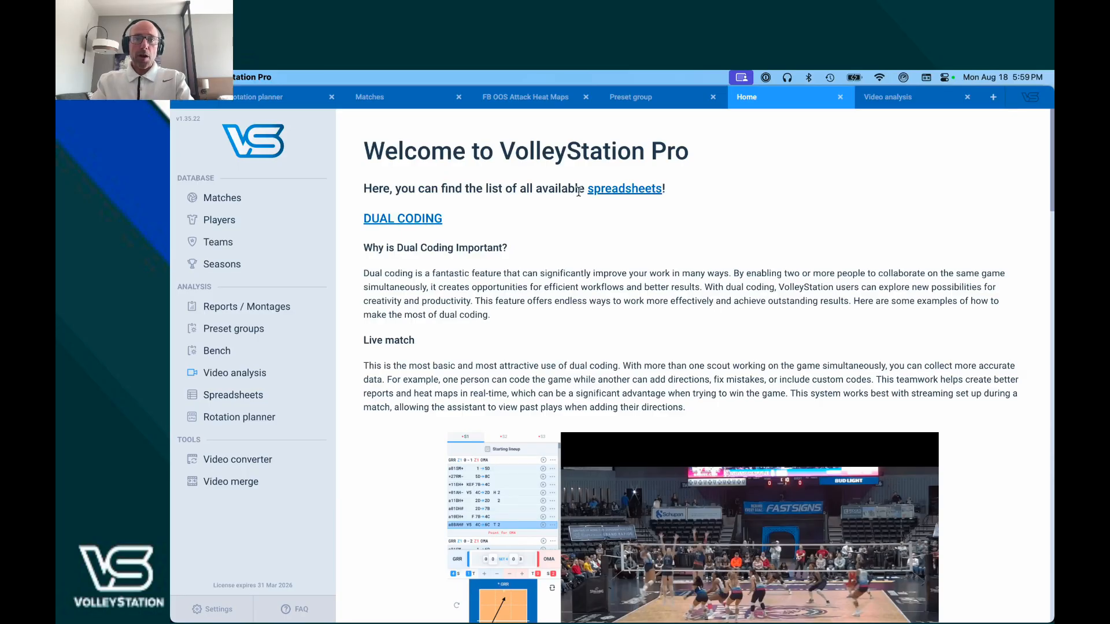
pyautogui.click(619, 193)
pyautogui.press('super+Tab')
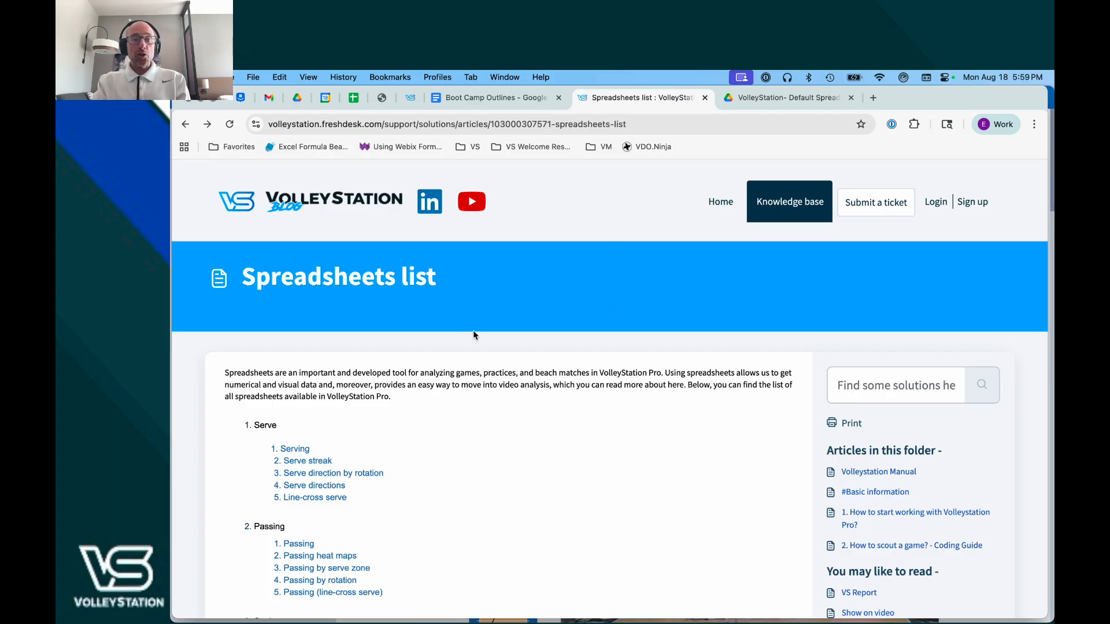
# Examine the Spreadsheets list article's Serve, Passing, Setting, Attack, Practice and Play by play categories
pyautogui.scroll(-1, 473, 332)
pyautogui.scroll(-3, 472, 334)
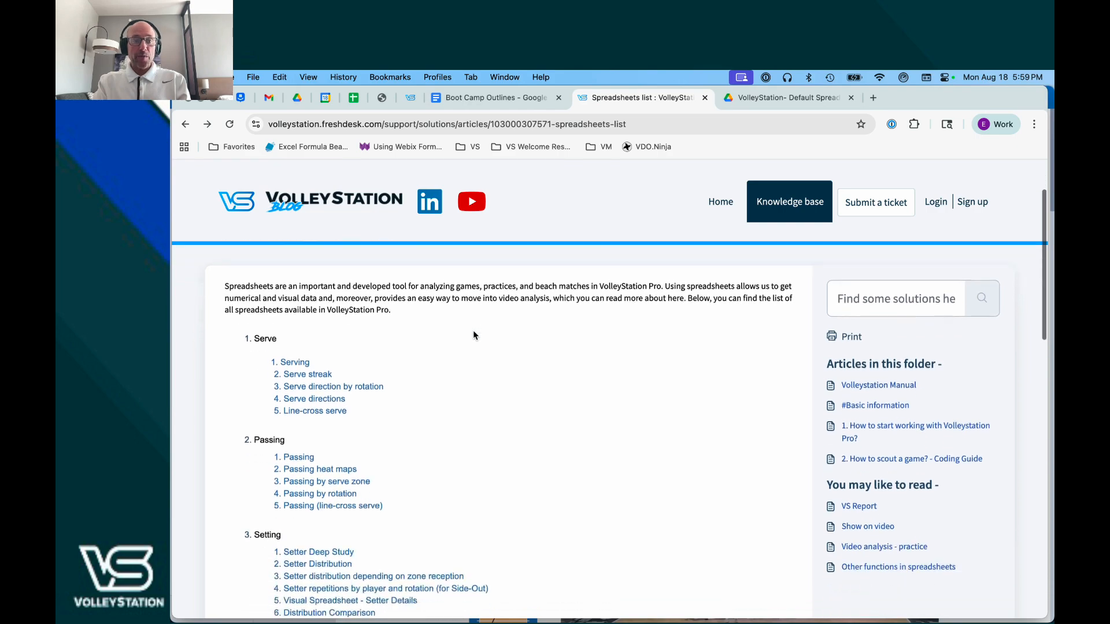
pyautogui.scroll(-1, 473, 336)
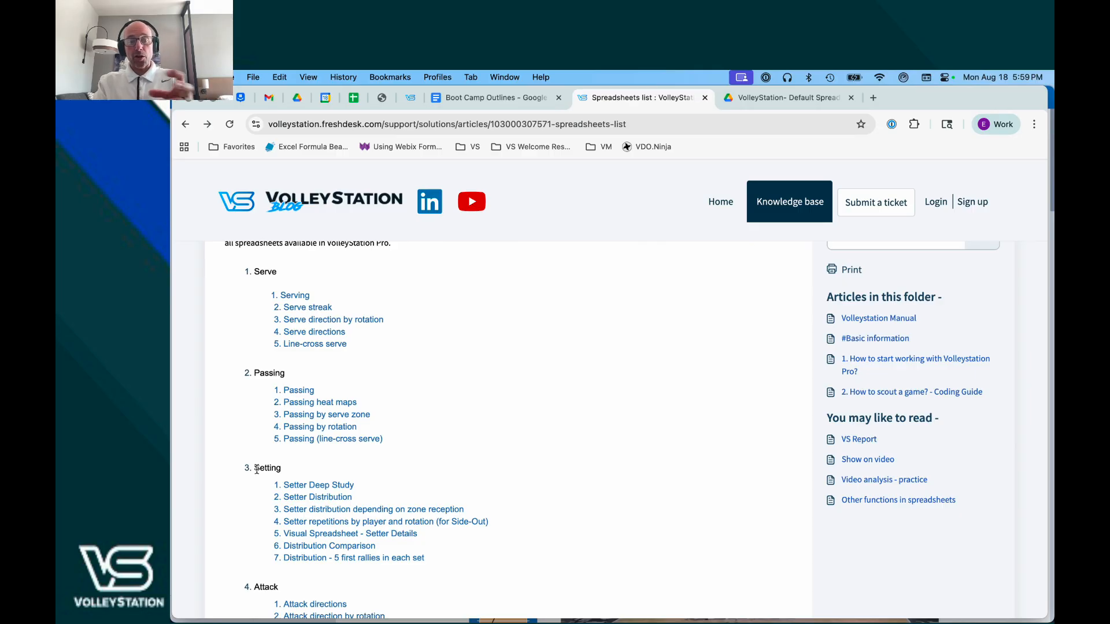
pyautogui.scroll(-5, 256, 469)
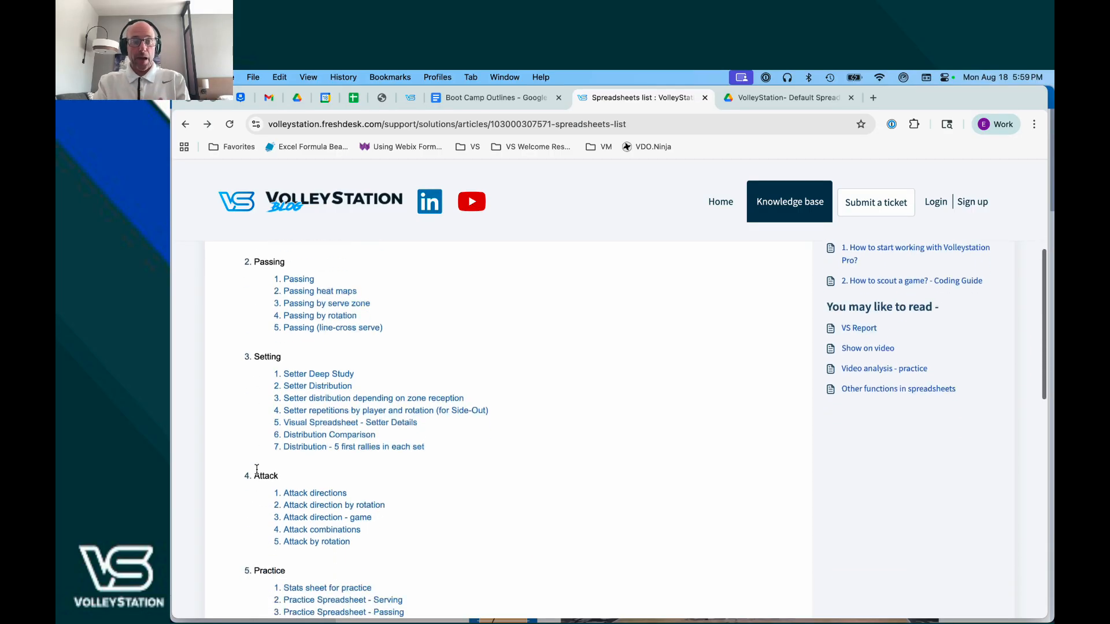
pyautogui.scroll(-5, 257, 473)
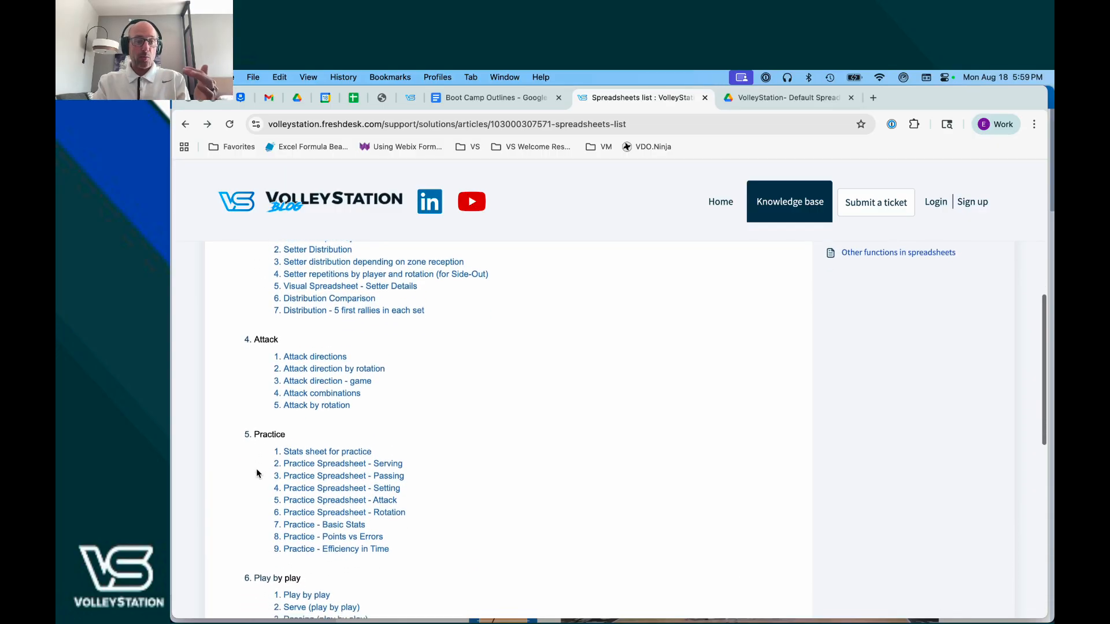
# Look over the VS Report and Other categories of the Spreadsheets list, and open the Serve direction by rotation article
pyautogui.scroll(-3, 257, 473)
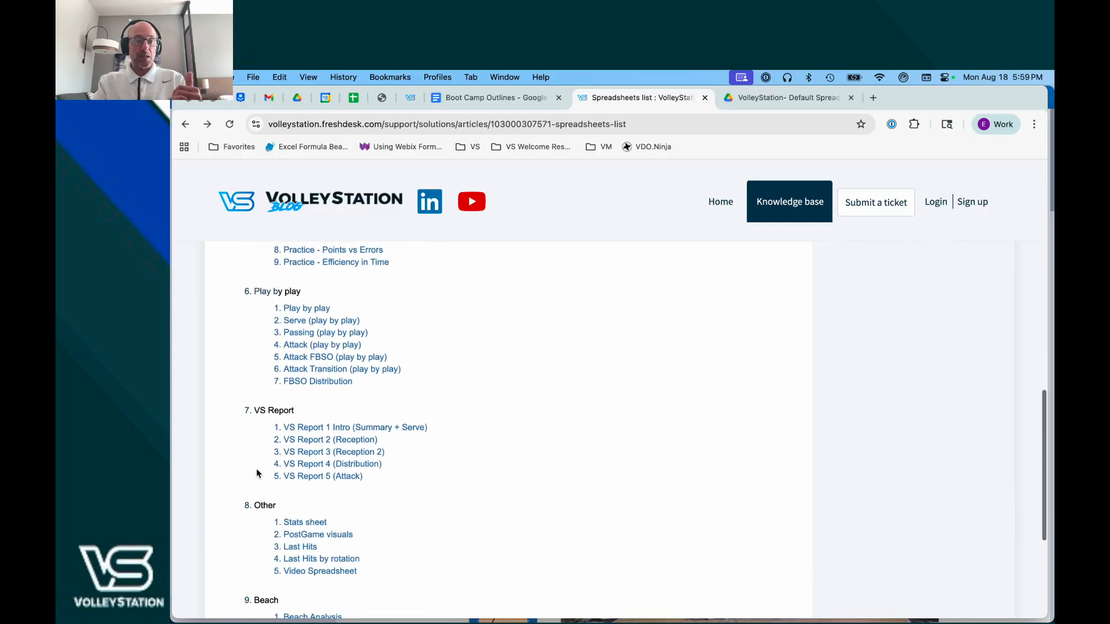
pyautogui.scroll(15, 256, 473)
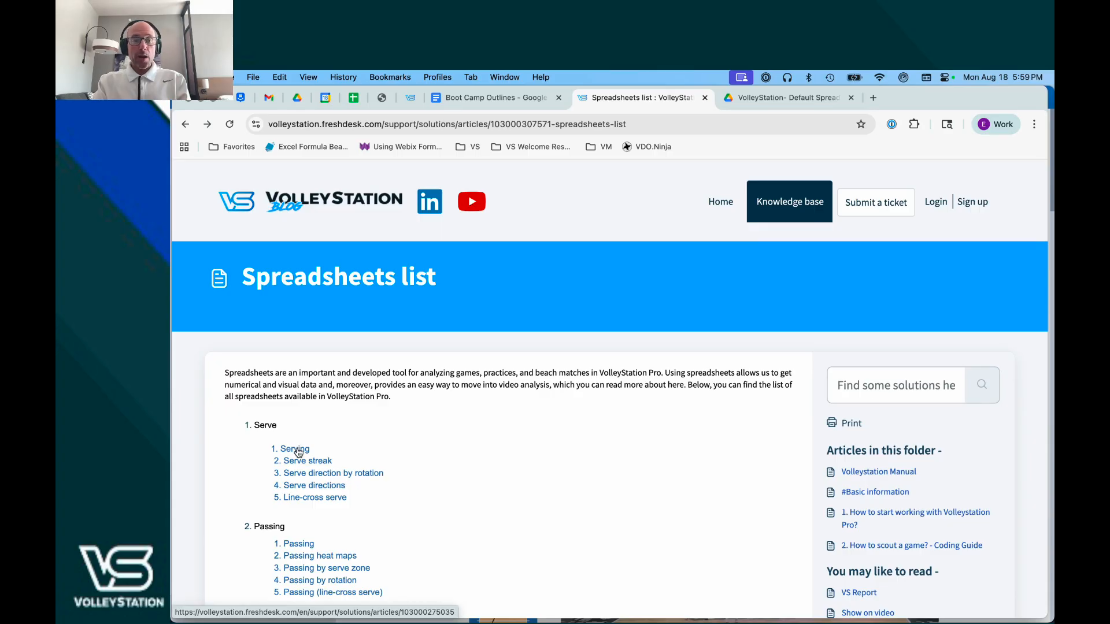
pyautogui.click(313, 477)
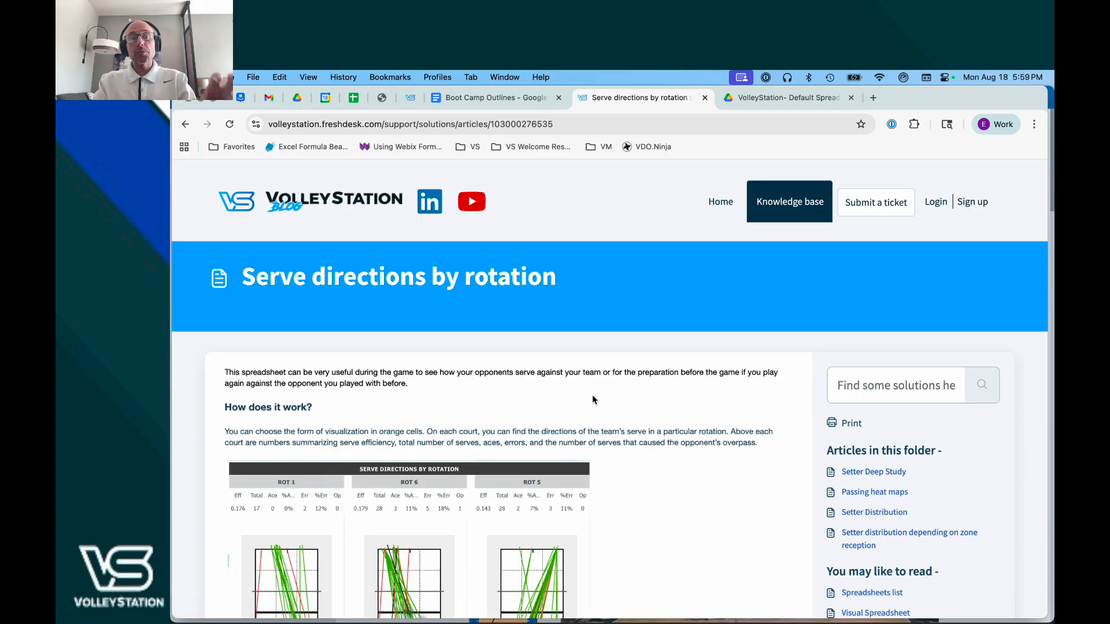
# Examine the Serve directions by rotation article's court diagrams, explanation, important formulas and attached .vss file
pyautogui.scroll(-4, 594, 399)
pyautogui.scroll(-1, 594, 398)
pyautogui.scroll(-9, 594, 399)
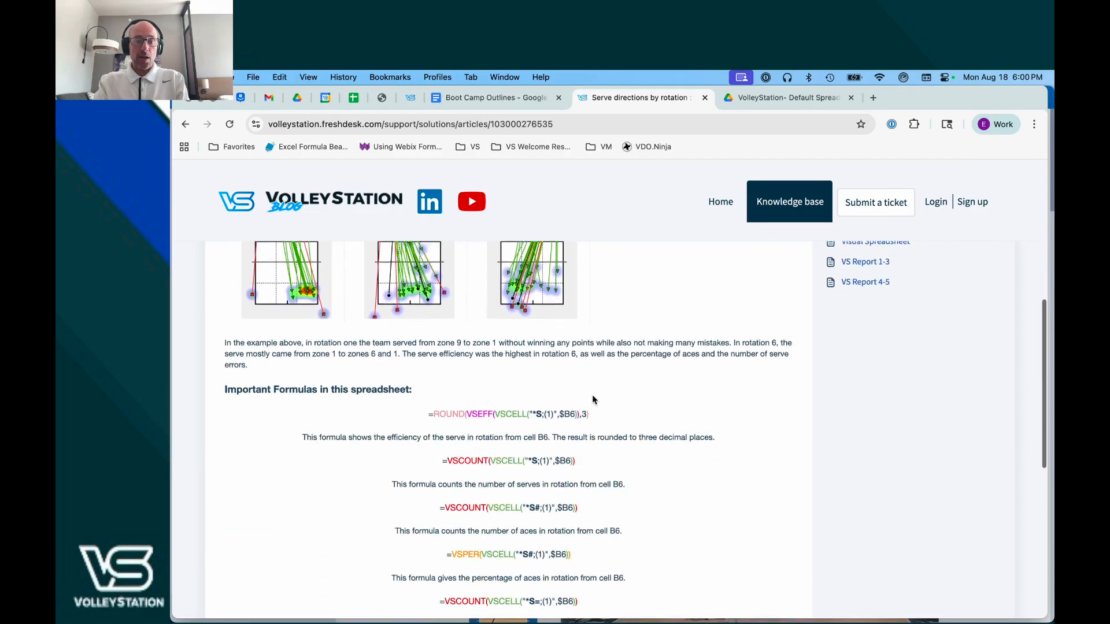
pyautogui.scroll(-1, 594, 399)
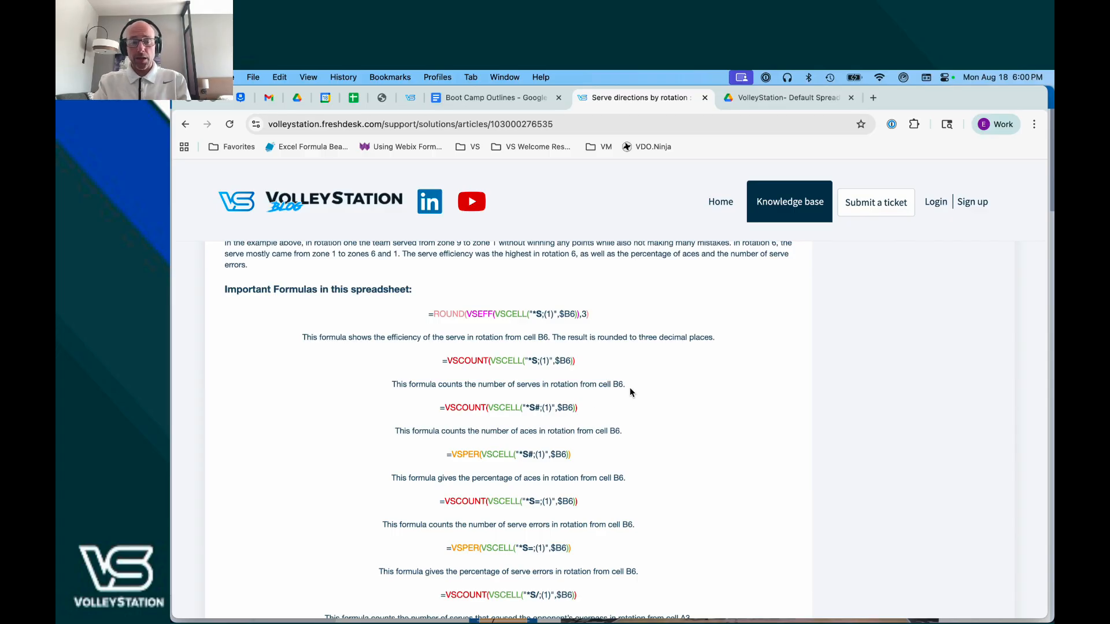
pyautogui.scroll(-2, 631, 392)
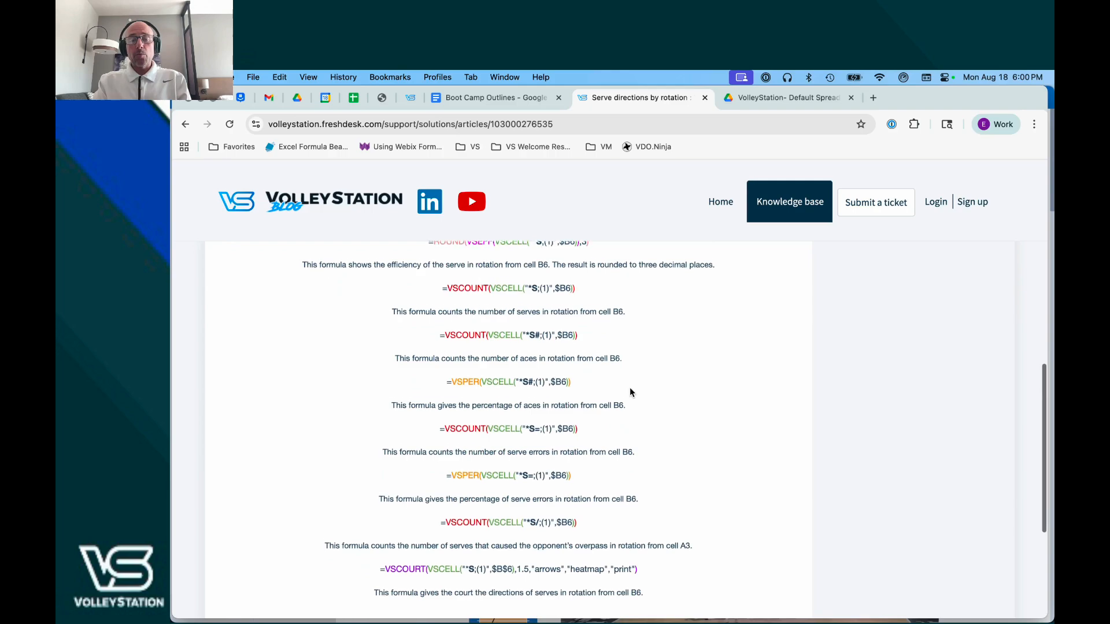
pyautogui.scroll(15, 629, 392)
pyautogui.scroll(-1, 630, 392)
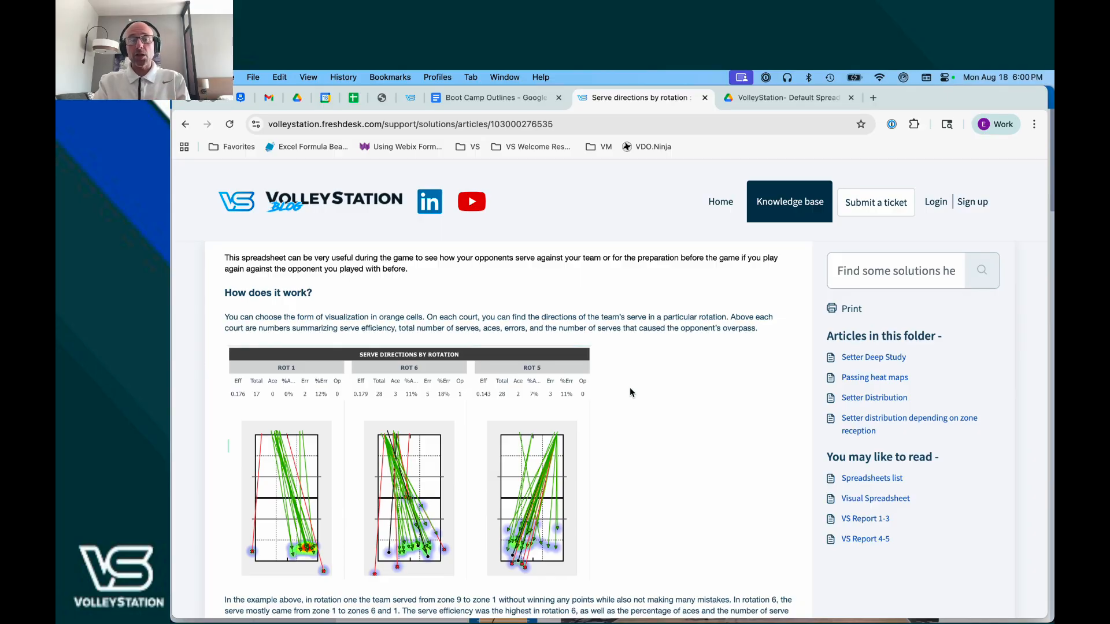
pyautogui.scroll(-15, 630, 392)
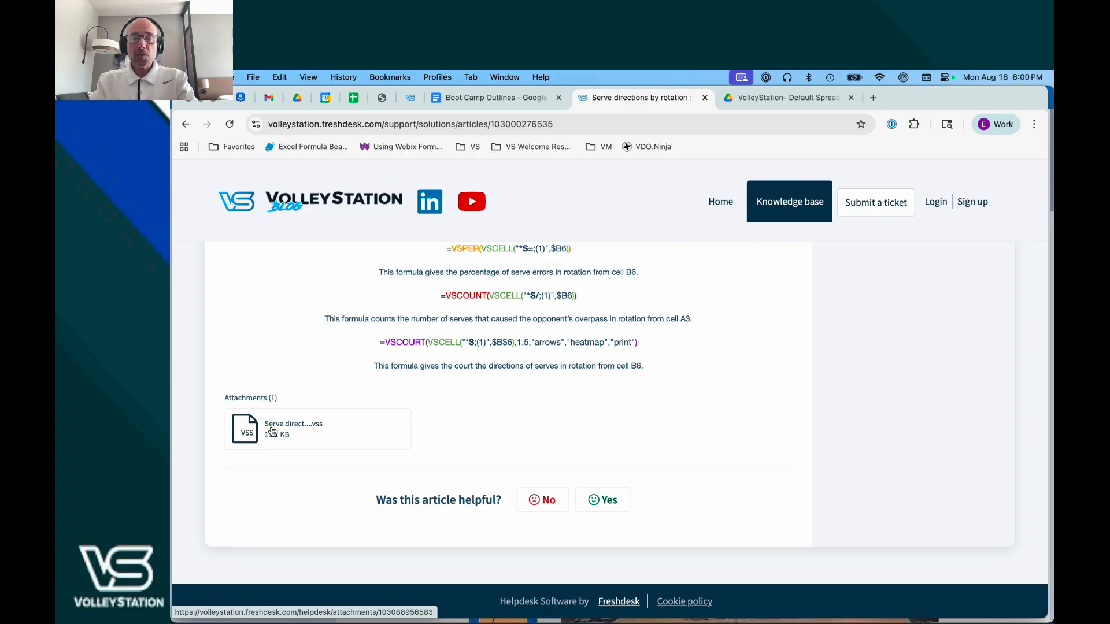
# Switch back to VolleyStation Pro and open its Spreadsheets list
pyautogui.press('super+Tab')
pyautogui.press('super+Tab')
pyautogui.press('super+Tab')
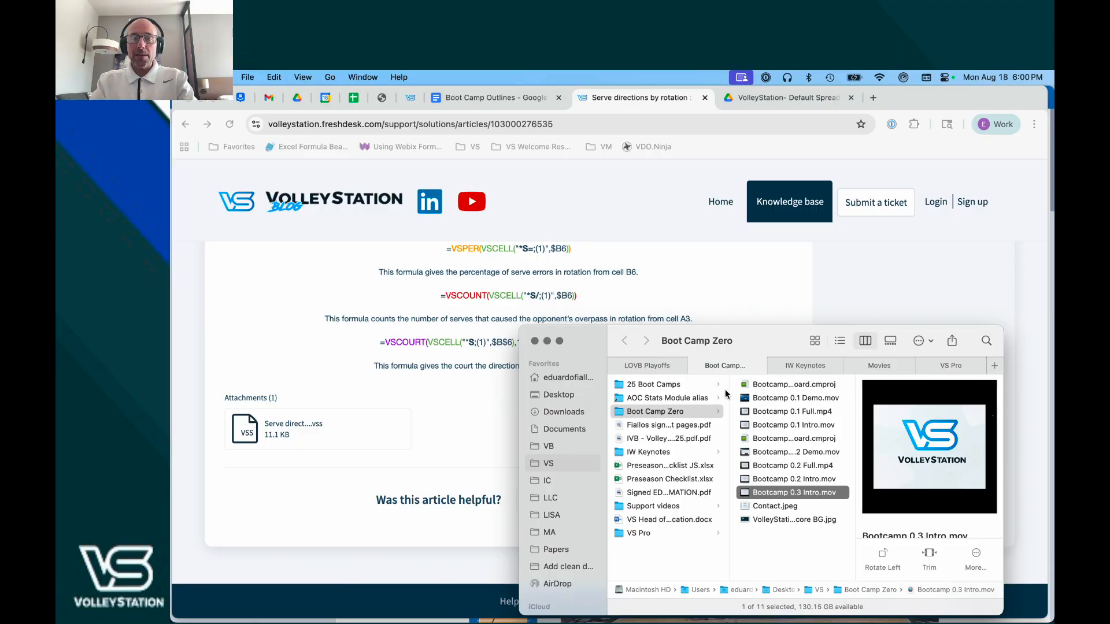
pyautogui.press('super+Tab')
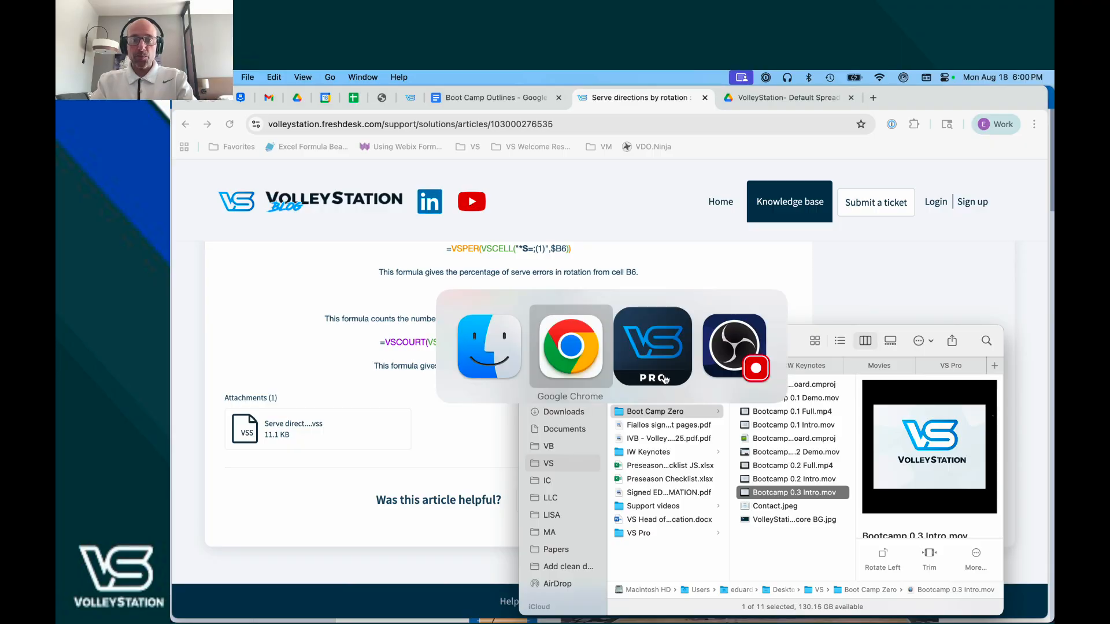
pyautogui.click(665, 379)
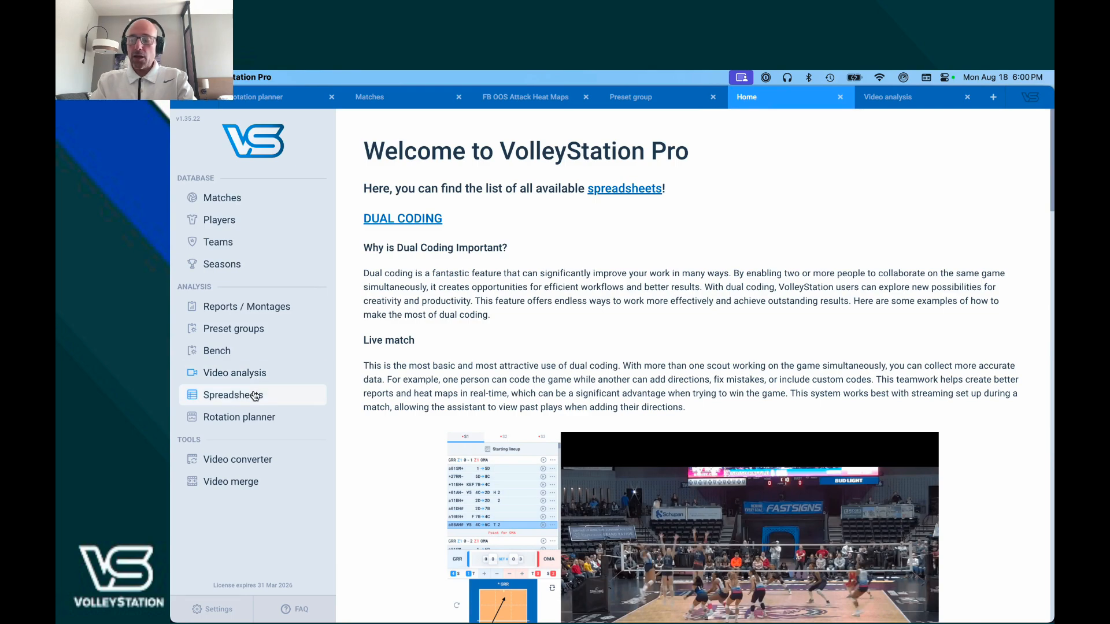
pyautogui.click(255, 396)
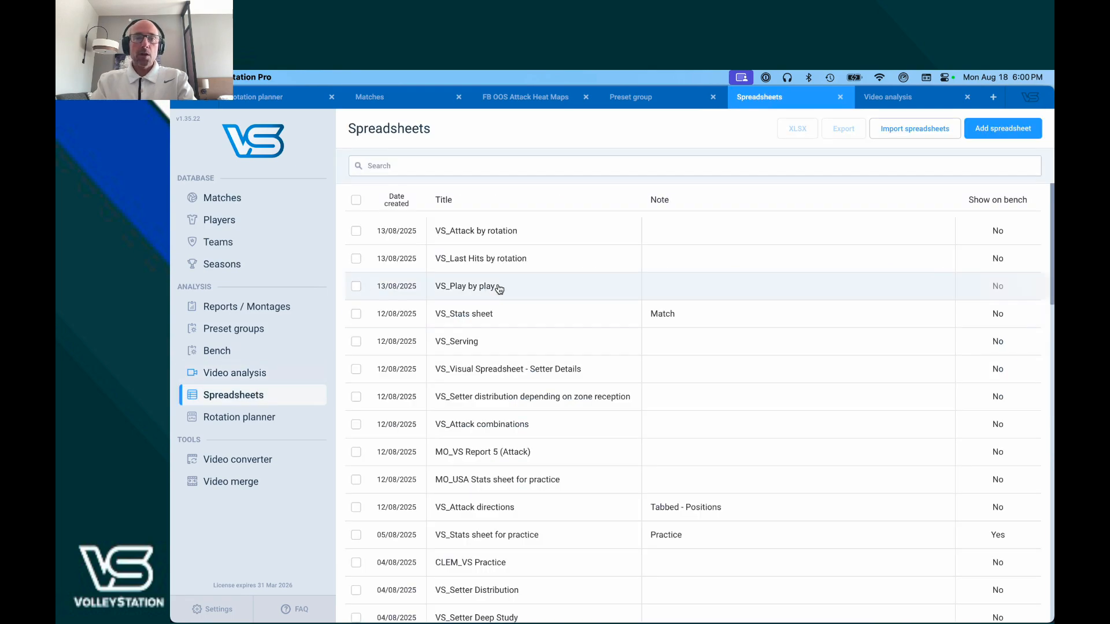
# Import Stats sheet for practice.vss, Stats sheet.vss and Attack combinations.vss together from the Worksheets folder
pyautogui.click(907, 133)
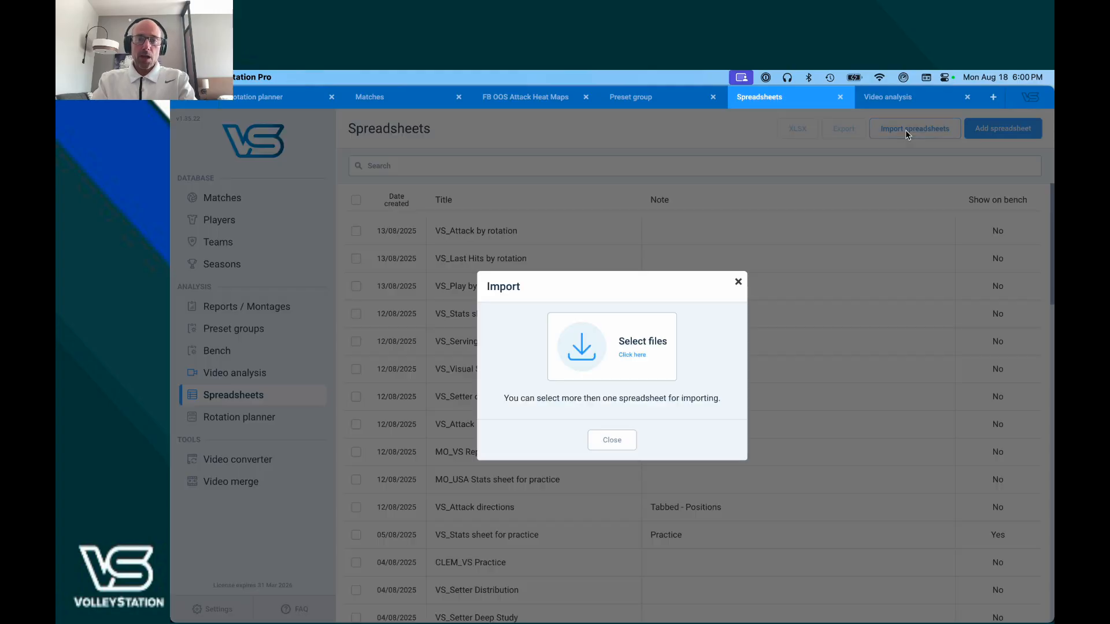
pyautogui.click(625, 356)
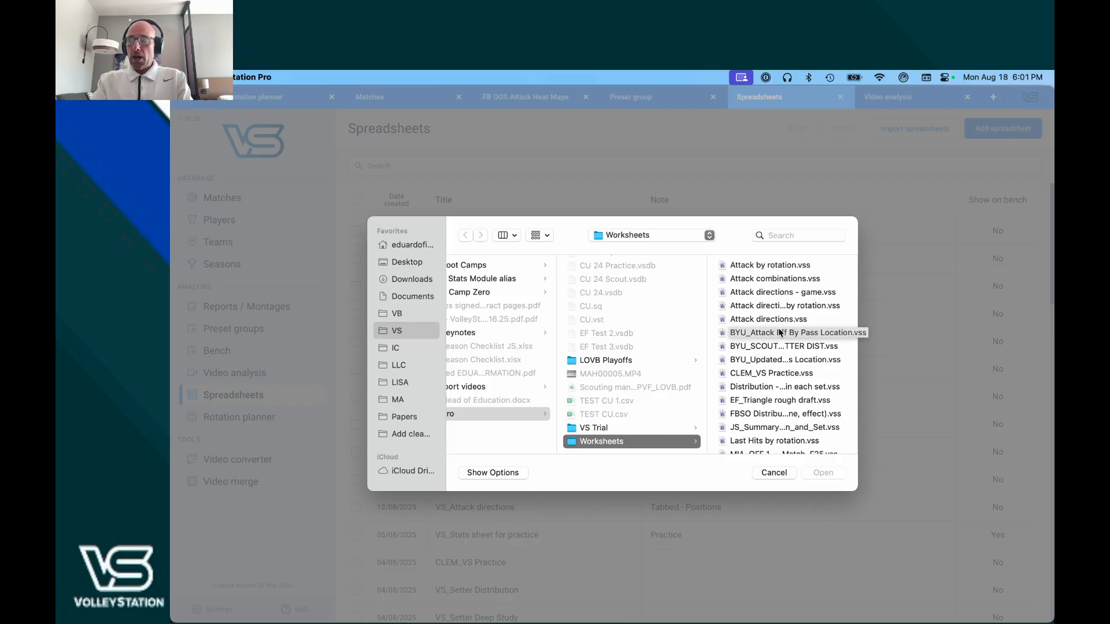
pyautogui.scroll(-10, 778, 332)
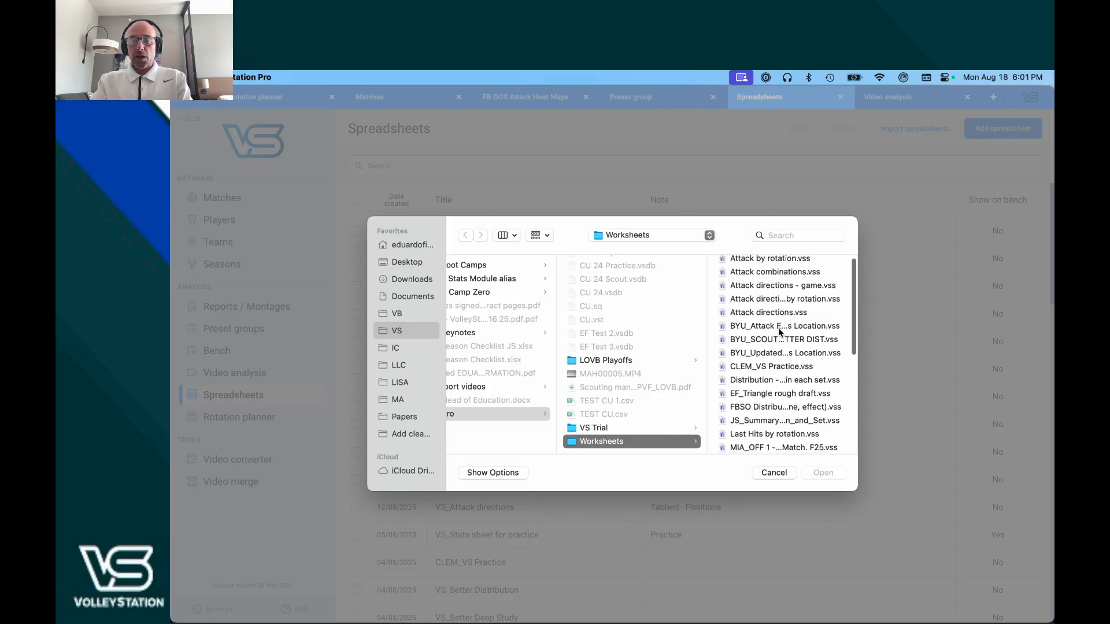
pyautogui.click(765, 373)
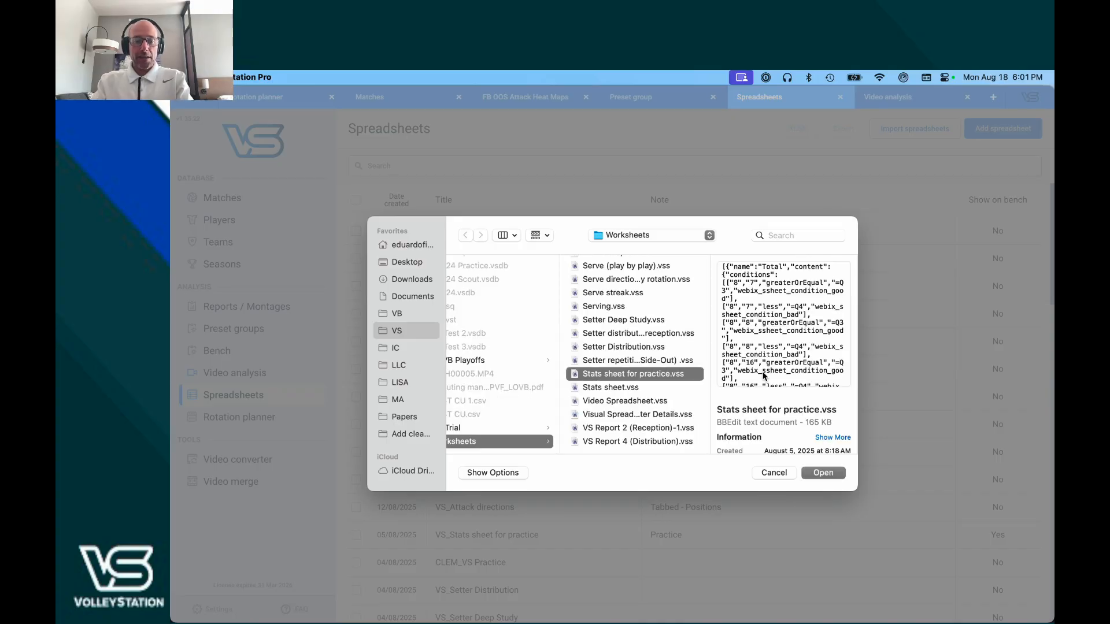
pyautogui.hotkey('shift', 'Down')
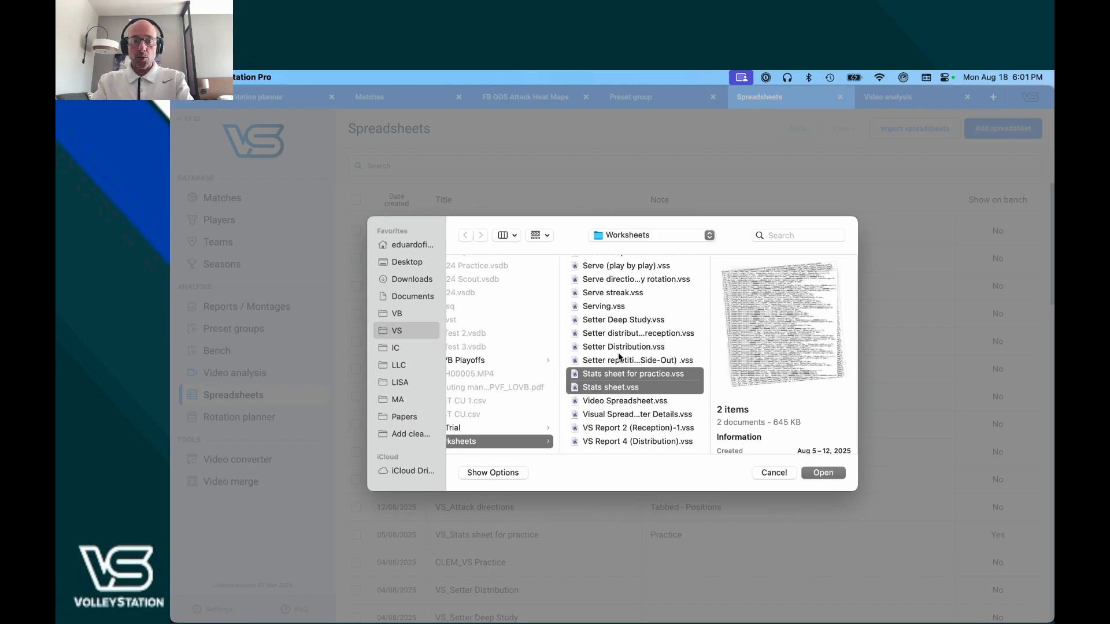
pyautogui.scroll(10, 619, 356)
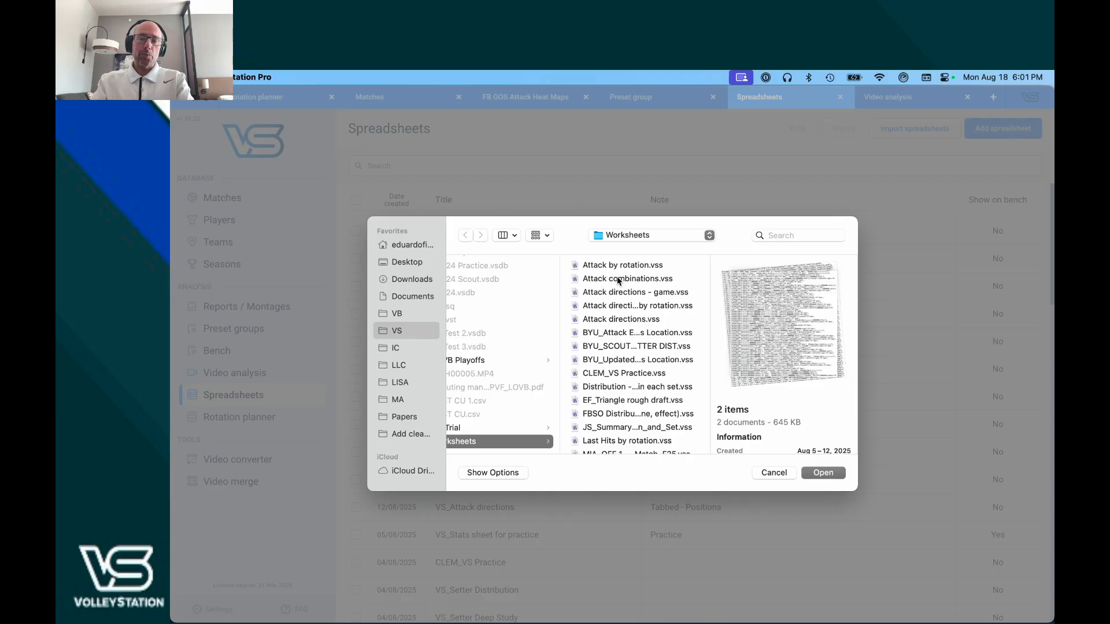
pyautogui.keyDown('super'); pyautogui.click(616, 278); pyautogui.keyUp('super')
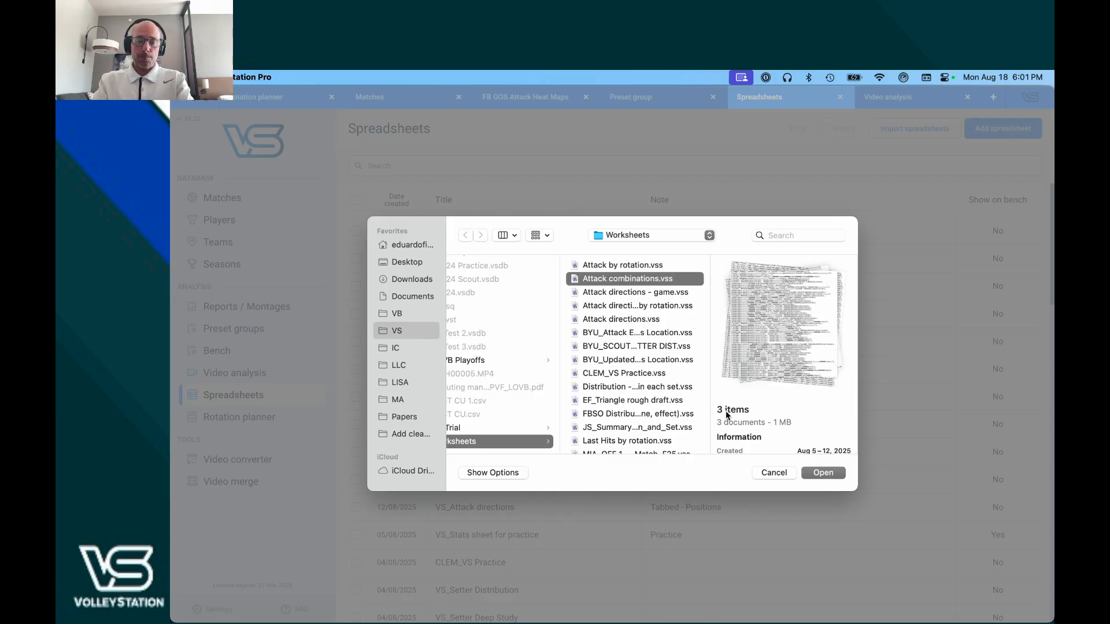
pyautogui.click(823, 473)
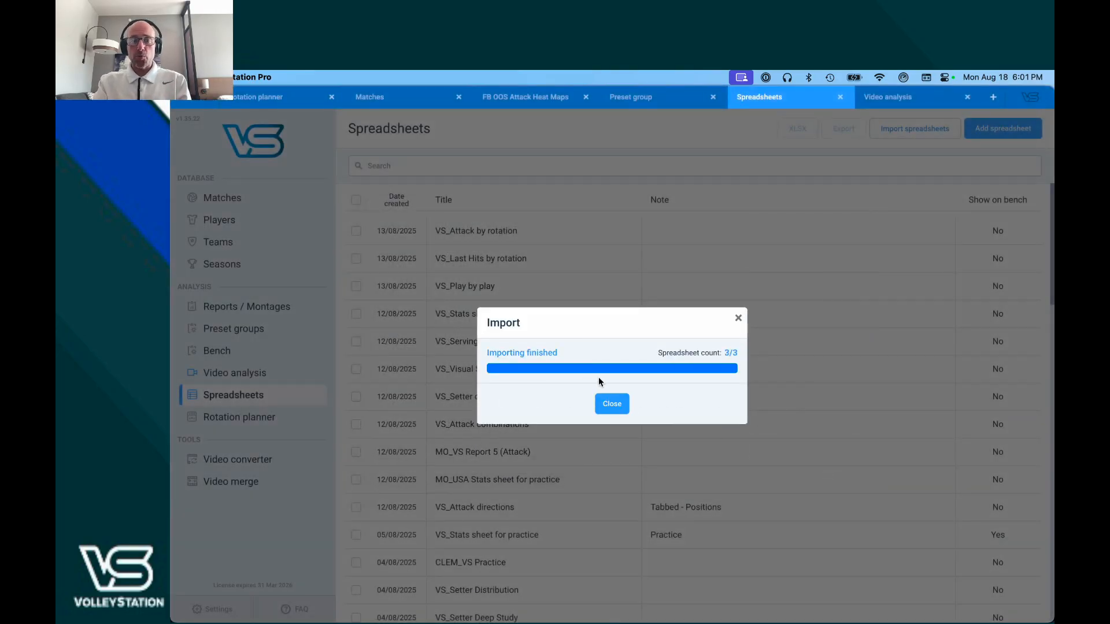
pyautogui.click(612, 407)
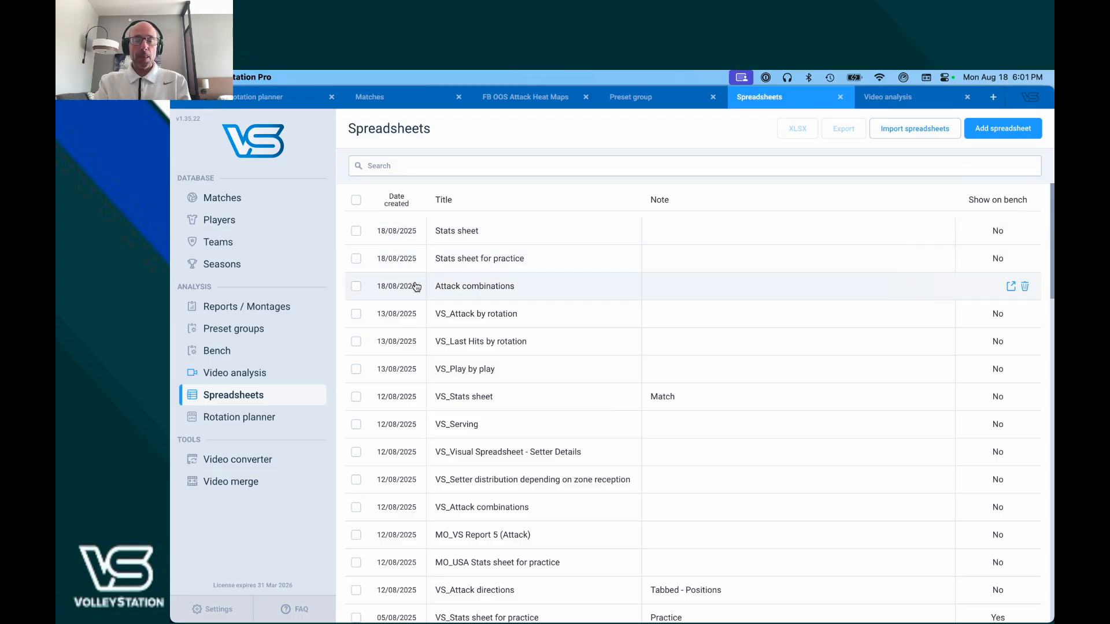
# Open the newly imported Stats sheet and compare the player statistics on its Home and Away sheets
pyautogui.click(465, 235)
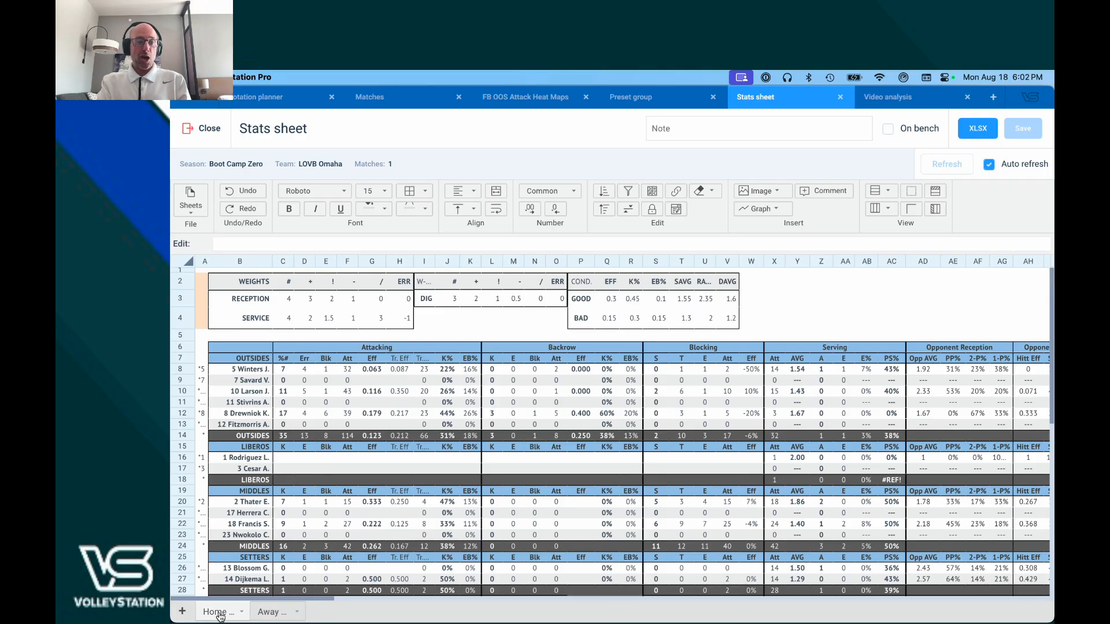
pyautogui.click(263, 613)
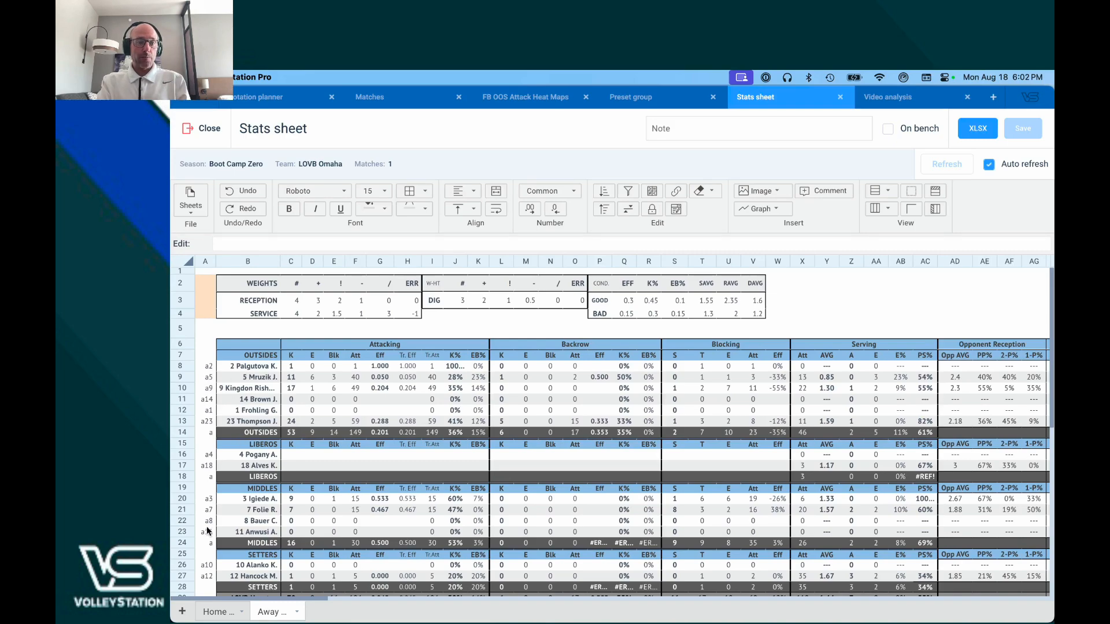
pyautogui.click(213, 612)
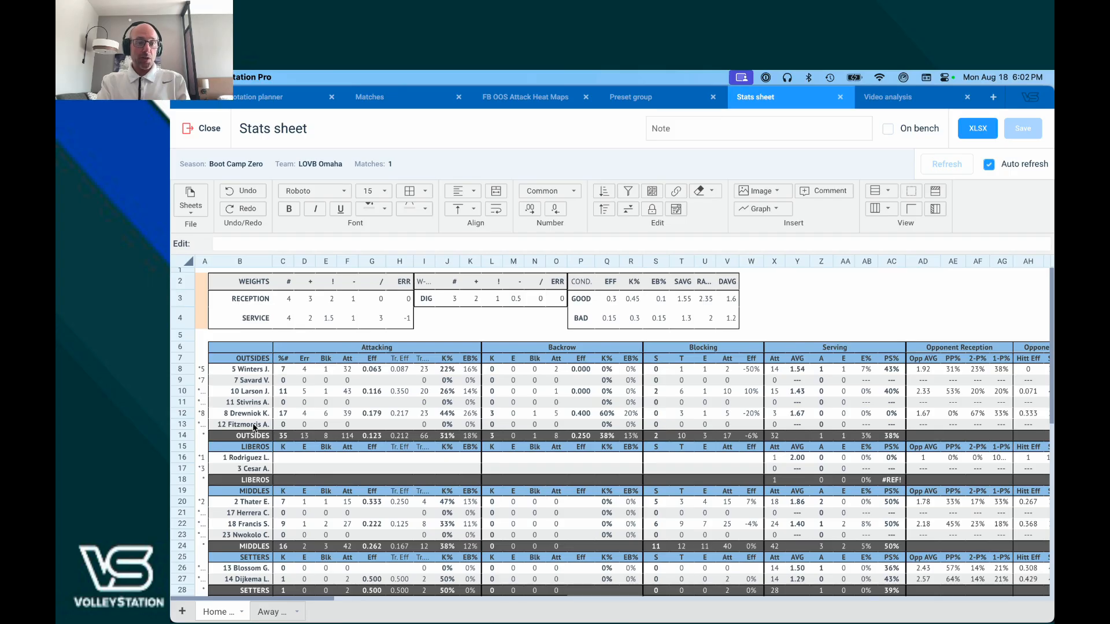
pyautogui.click(271, 611)
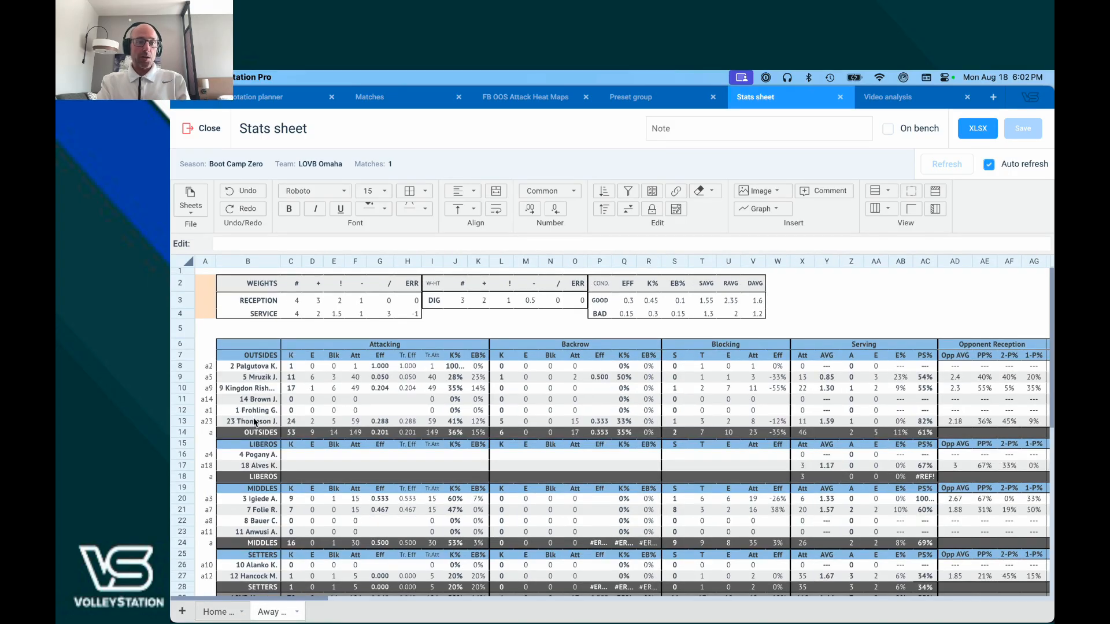
pyautogui.click(223, 614)
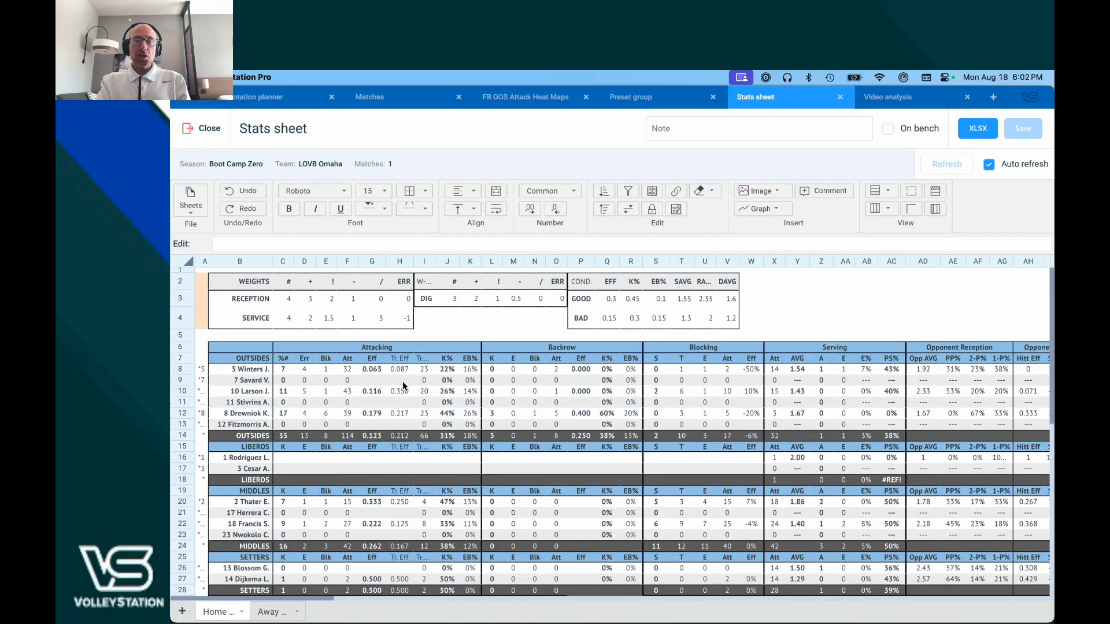
# Examine the Home sheet's serving, receiving, dig and points columns and its tables by rotation and by set
pyautogui.hscroll(1, 419, 376)
pyautogui.hscroll(15, 419, 376)
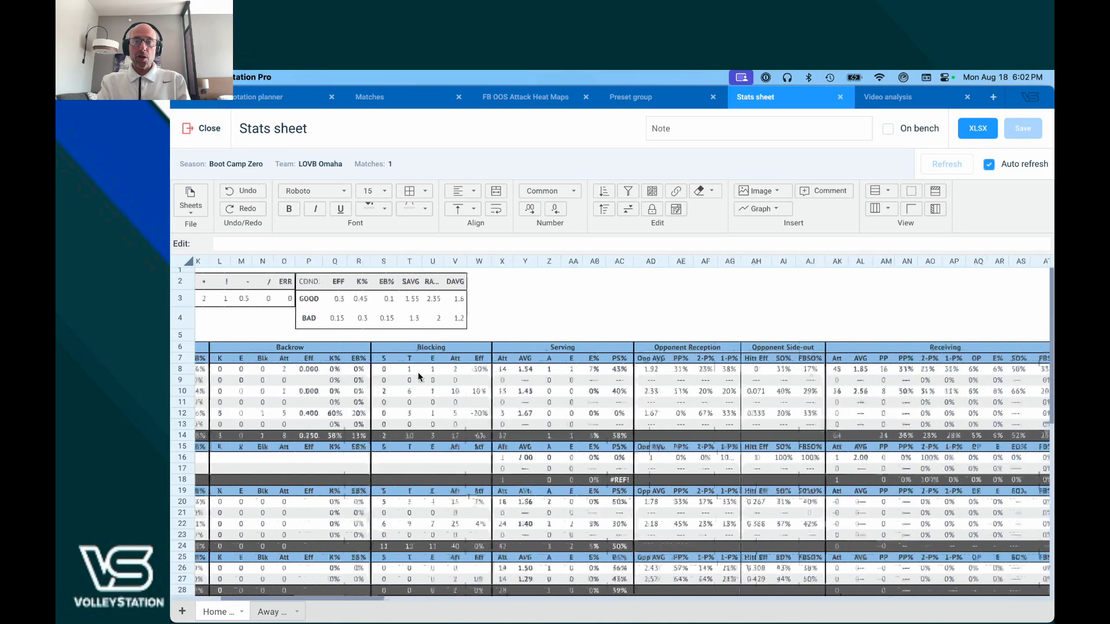
pyautogui.hscroll(2, 420, 376)
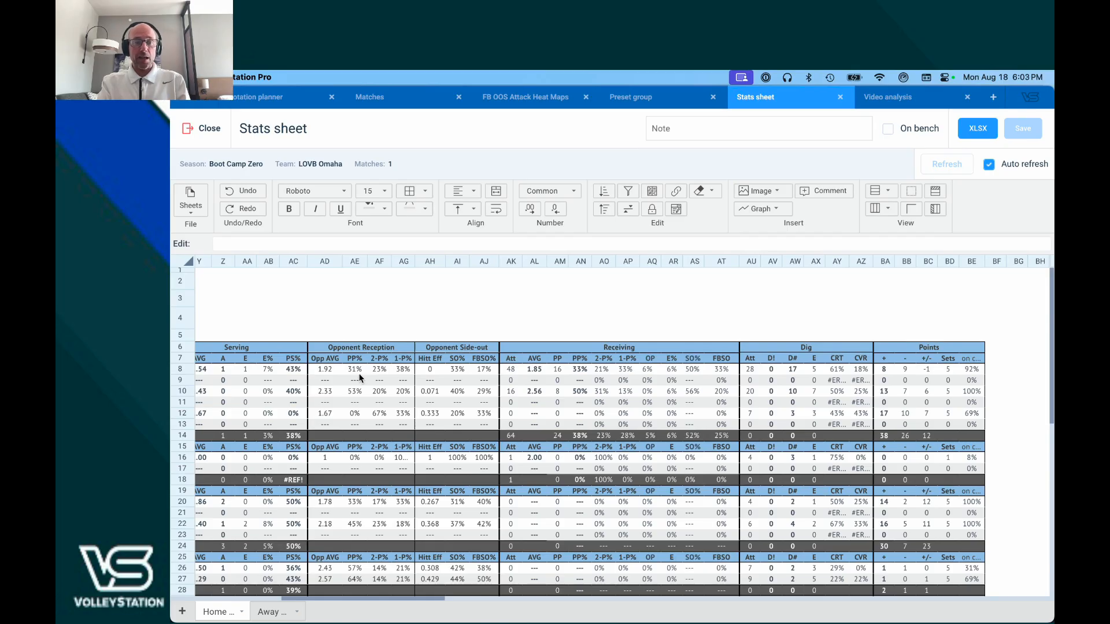
pyautogui.hscroll(-2, 359, 372)
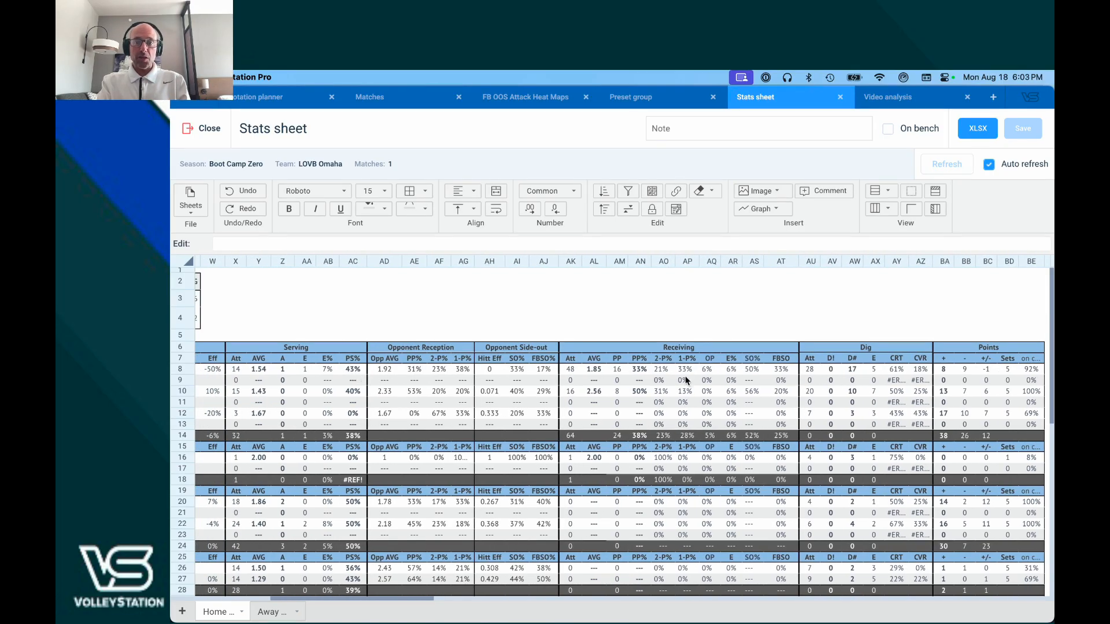
pyautogui.hscroll(-3, 872, 390)
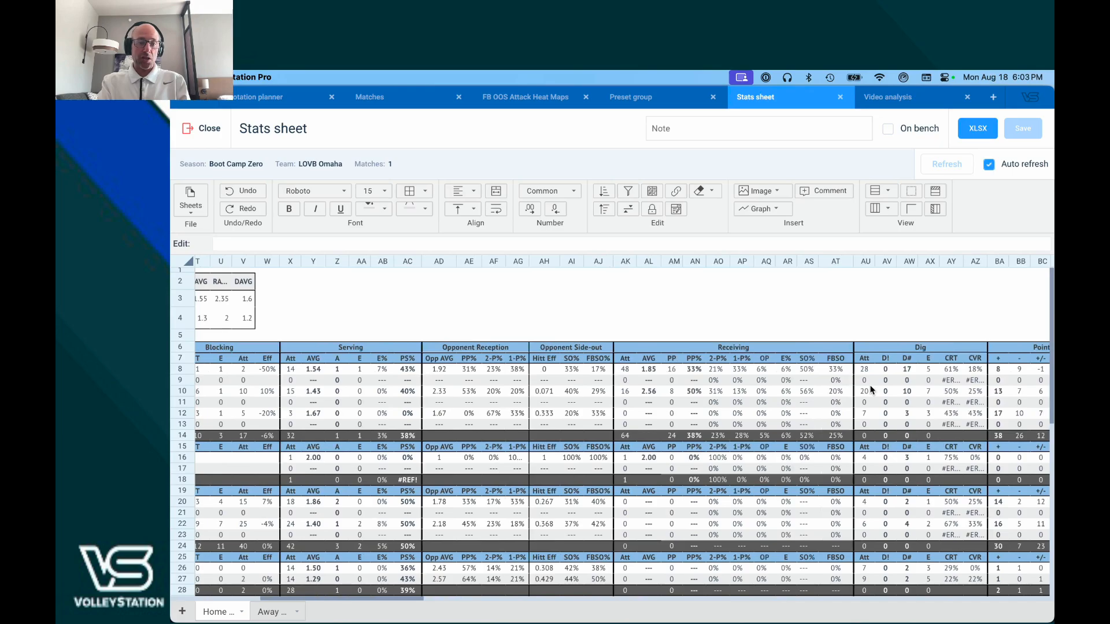
pyautogui.scroll(-5, 871, 390)
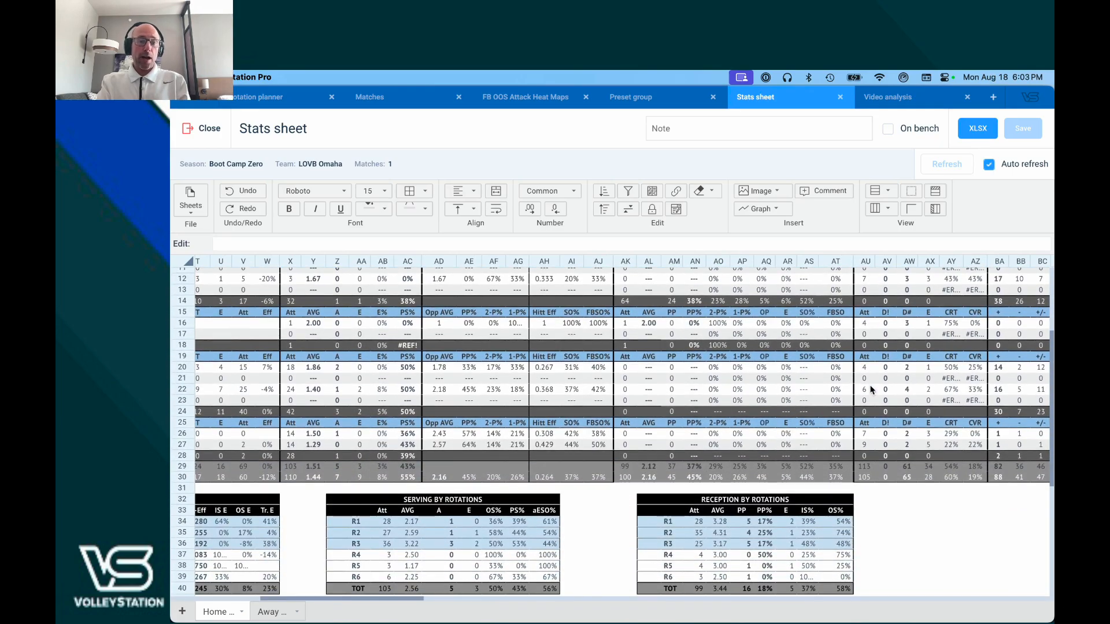
pyautogui.hscroll(-5, 871, 390)
pyautogui.hscroll(-2, 871, 390)
pyautogui.scroll(-5, 871, 390)
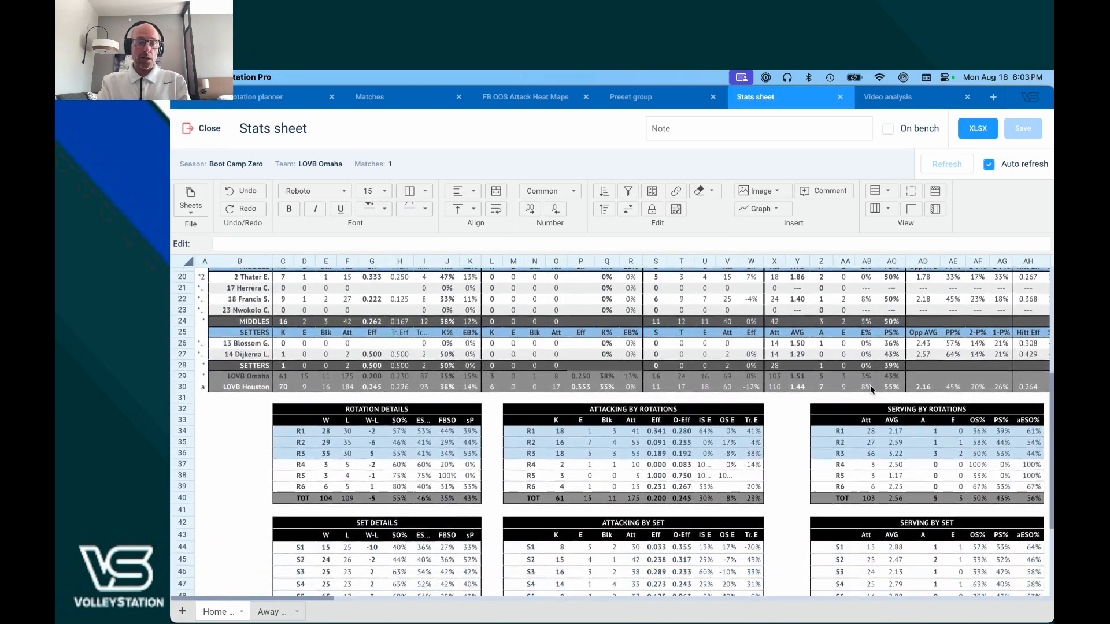
pyautogui.scroll(-3, 871, 390)
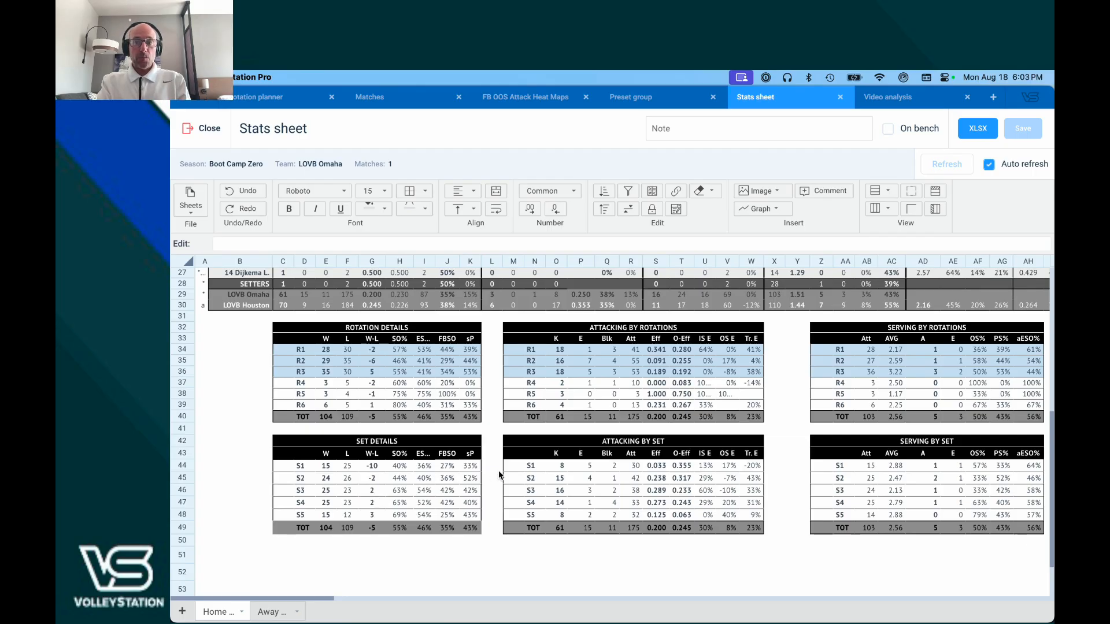
# Select the # weight for reception in the Home sheet's weights table
pyautogui.scroll(10, 380, 470)
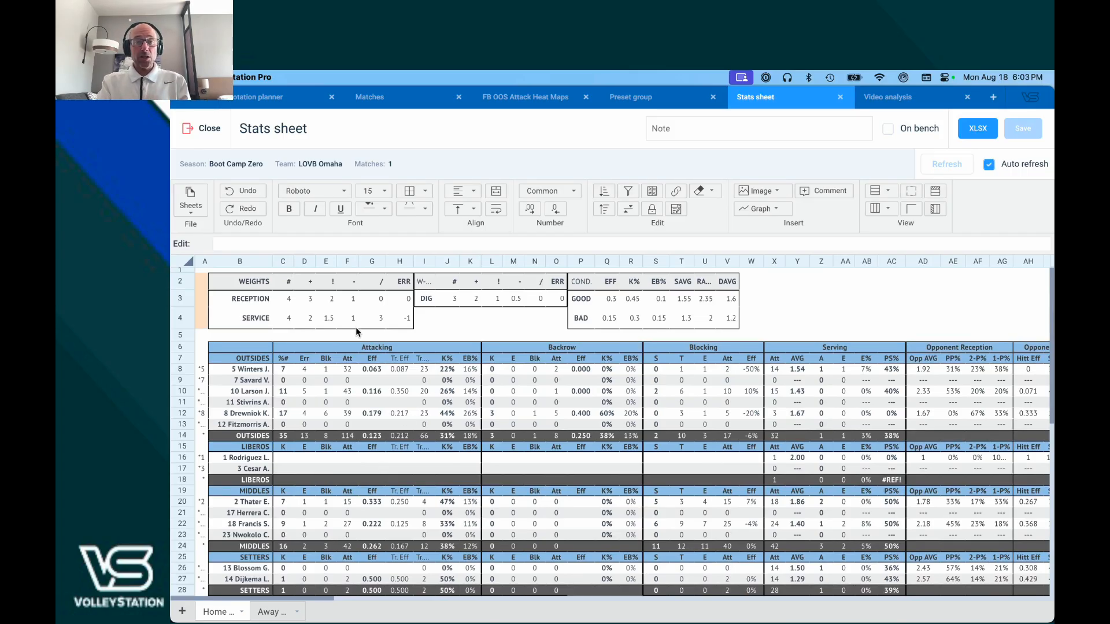
pyautogui.click(287, 304)
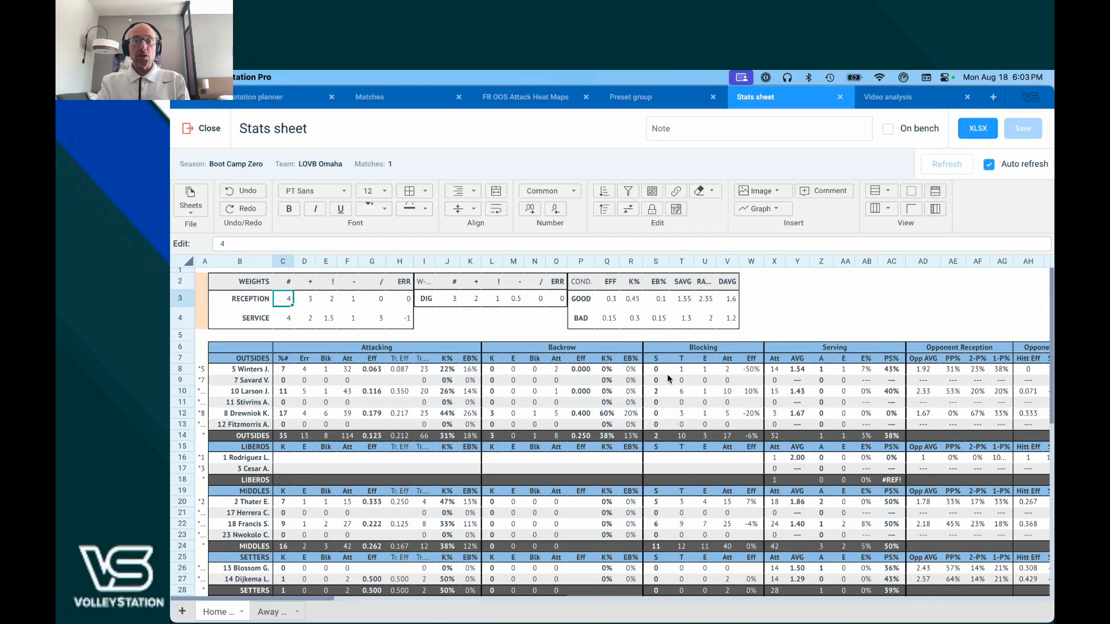
# Try a service # weight of 10 in the Home sheet's weights table
pyautogui.hscroll(5, 871, 379)
pyautogui.hscroll(4, 872, 379)
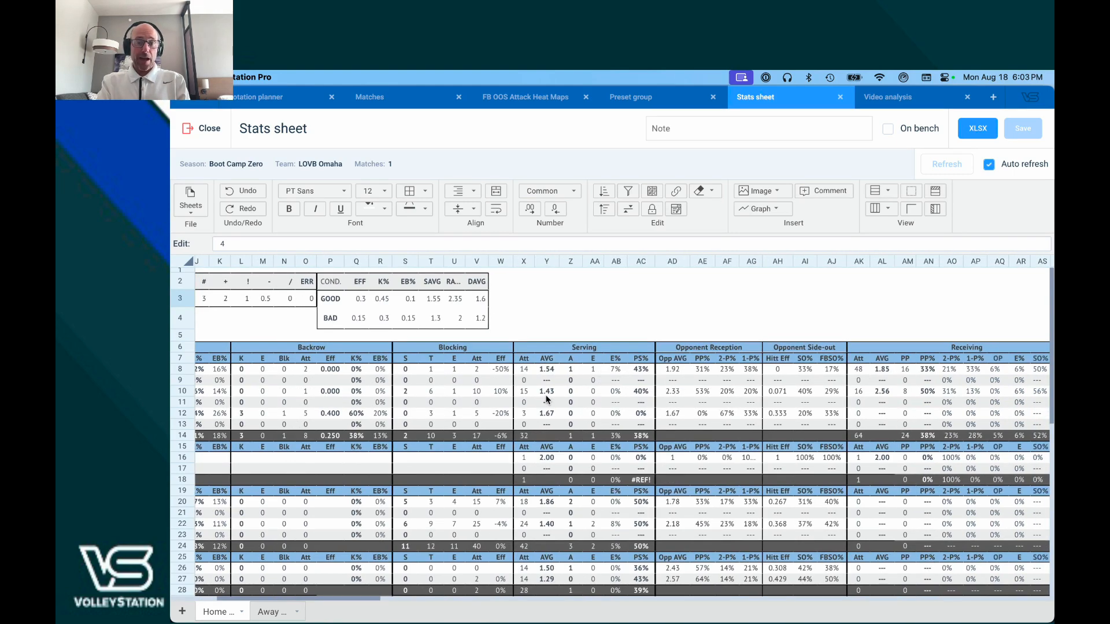
pyautogui.hscroll(-8, 545, 399)
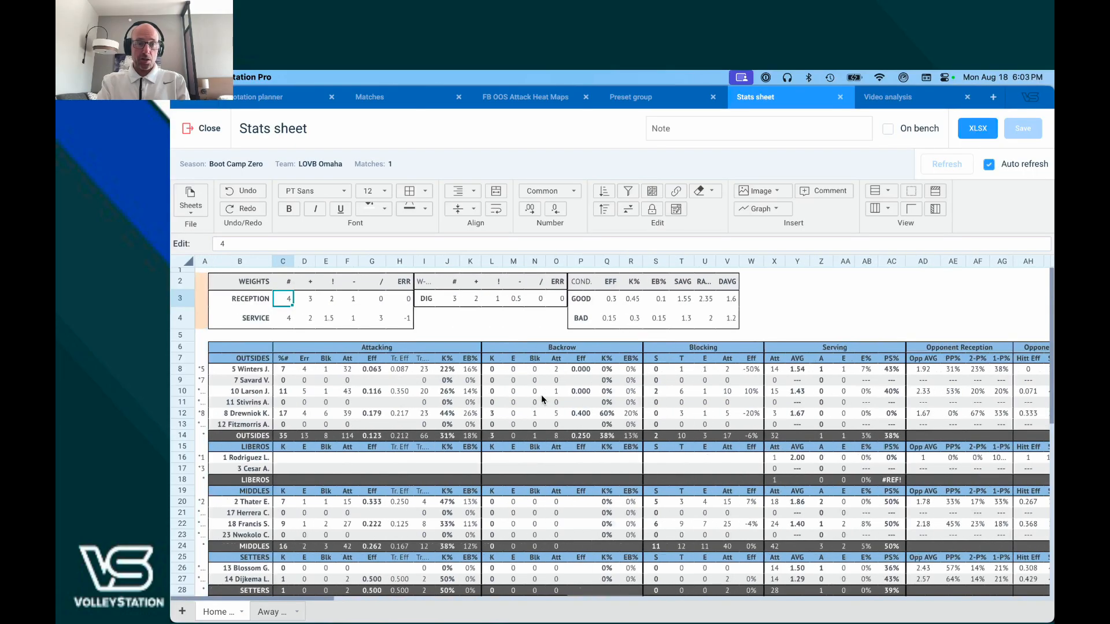
pyautogui.click(287, 319)
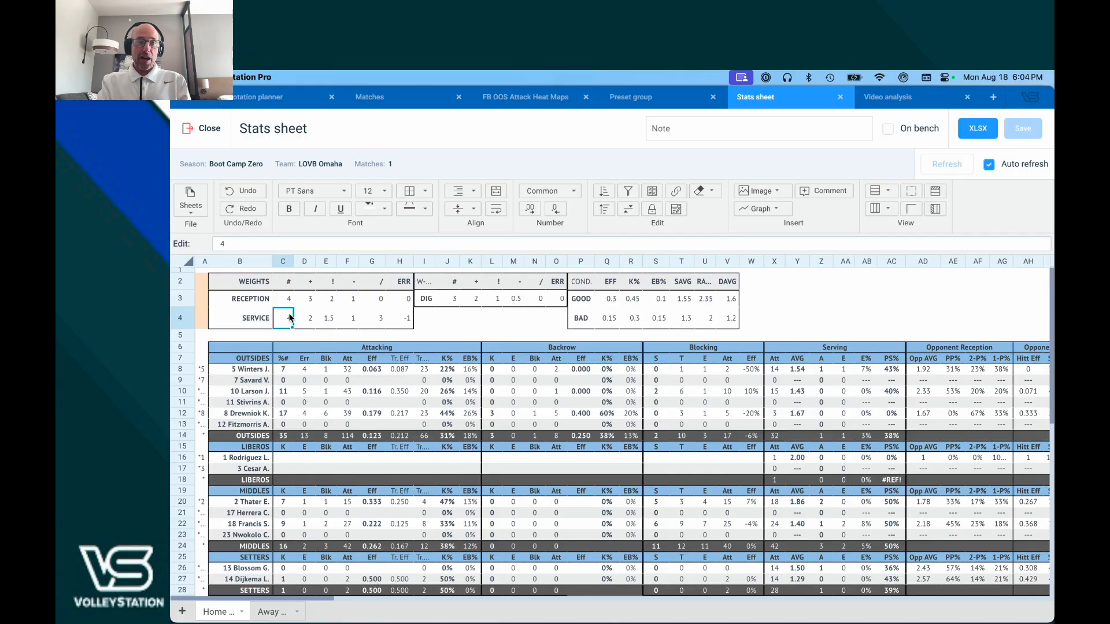
pyautogui.write('10')
pyautogui.press('Return')
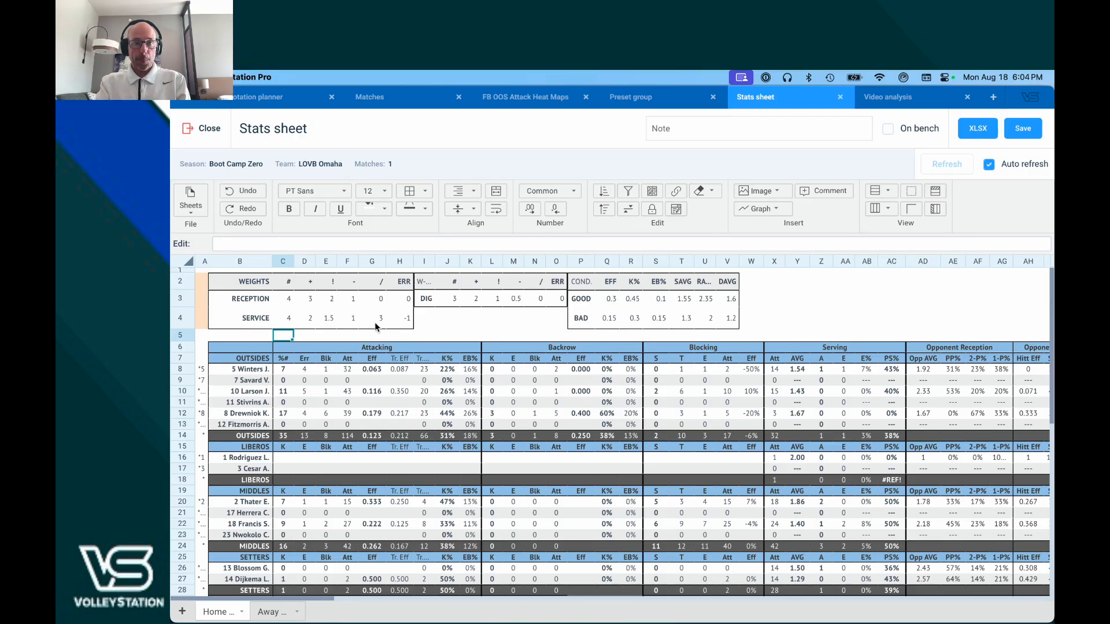
# Close the Stats sheet without saving its changes and open the imported Stats sheet for practice
pyautogui.click(207, 130)
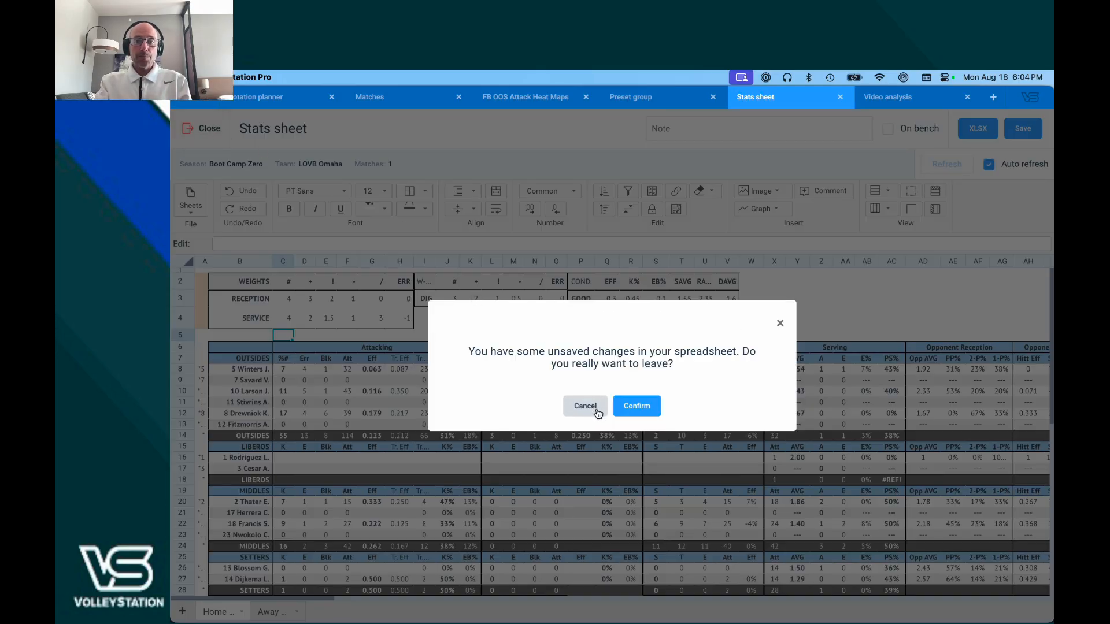
pyautogui.click(633, 405)
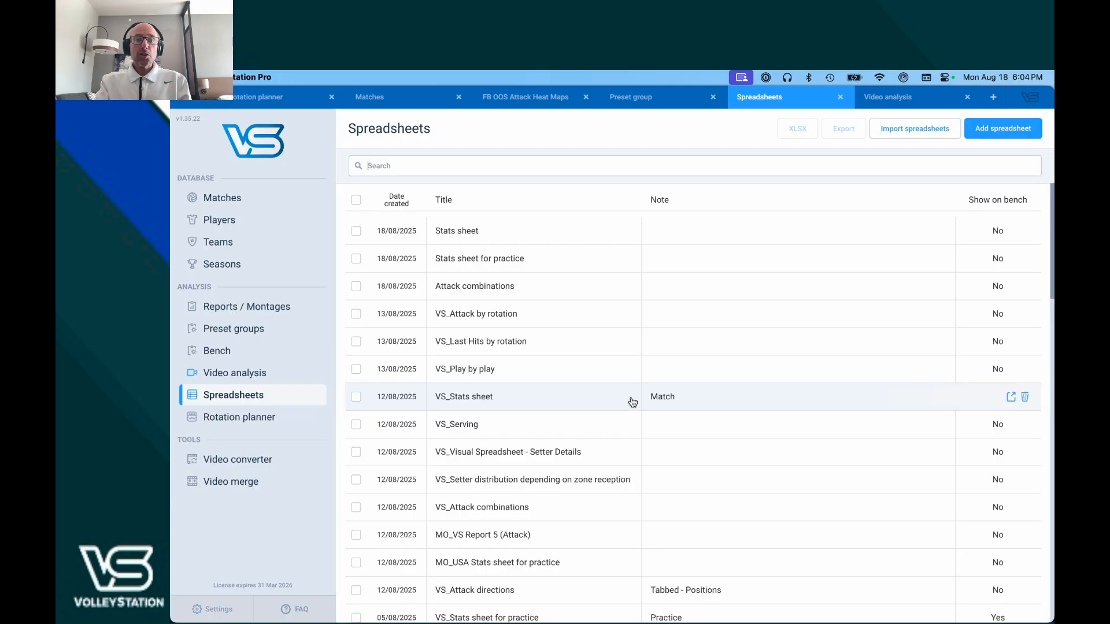
pyautogui.click(530, 263)
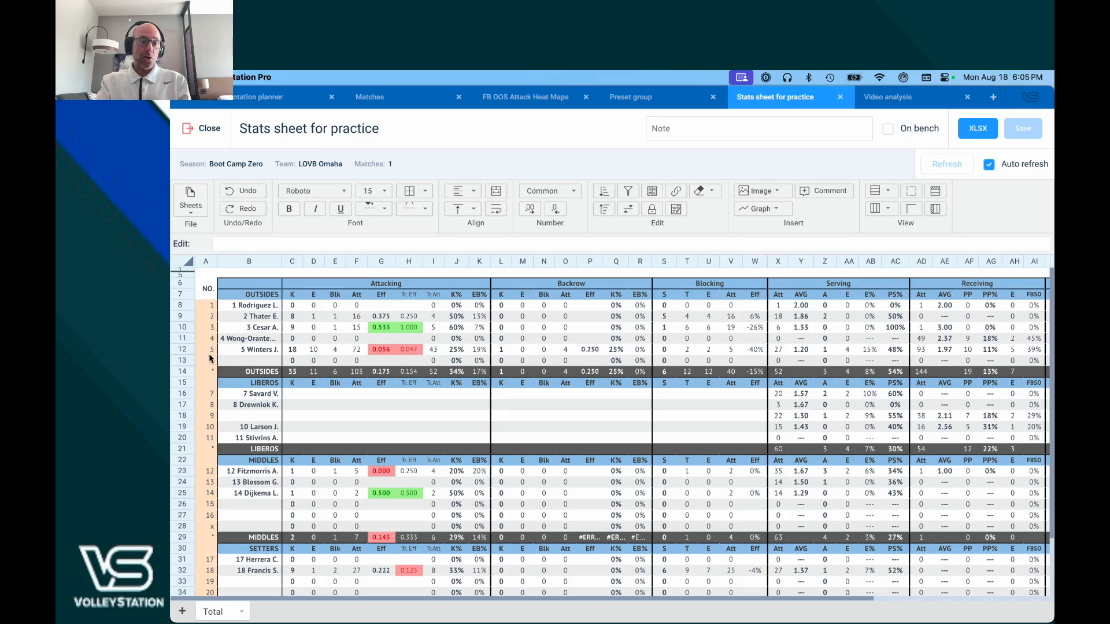
# Try player number 10 in the first Outsides row of the NO. column, and undo the entry
pyautogui.click(210, 308)
pyautogui.press('Down')
pyautogui.press('Down')
pyautogui.press('Down')
pyautogui.press('Down')
pyautogui.press('Up')
pyautogui.press('Up')
pyautogui.press('Up')
pyautogui.press('Up')
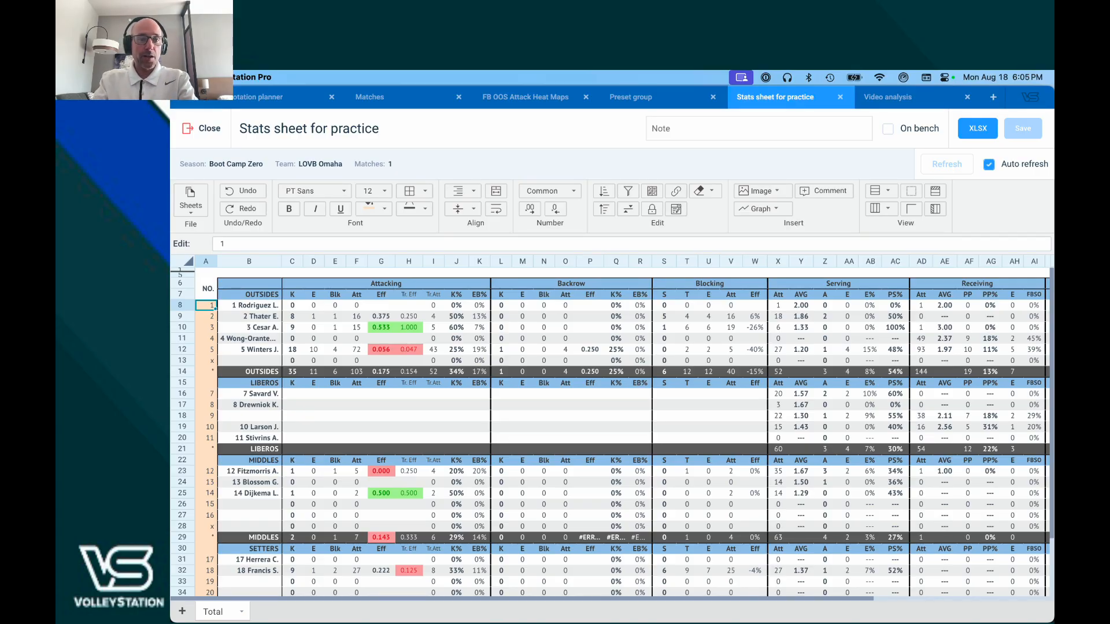
pyautogui.write('10')
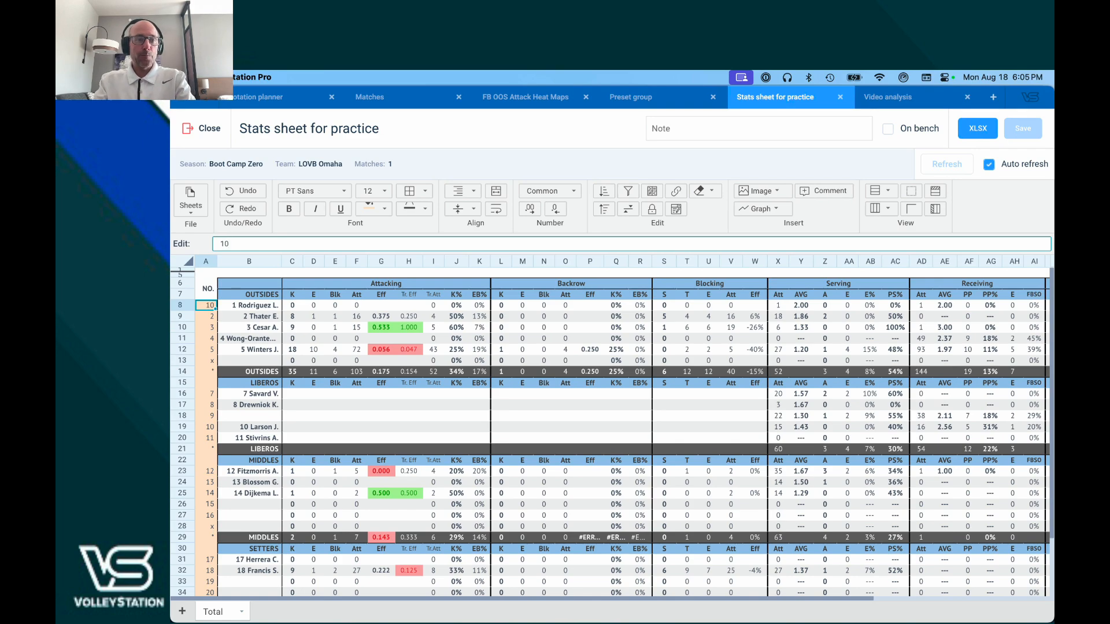
pyautogui.press('Return')
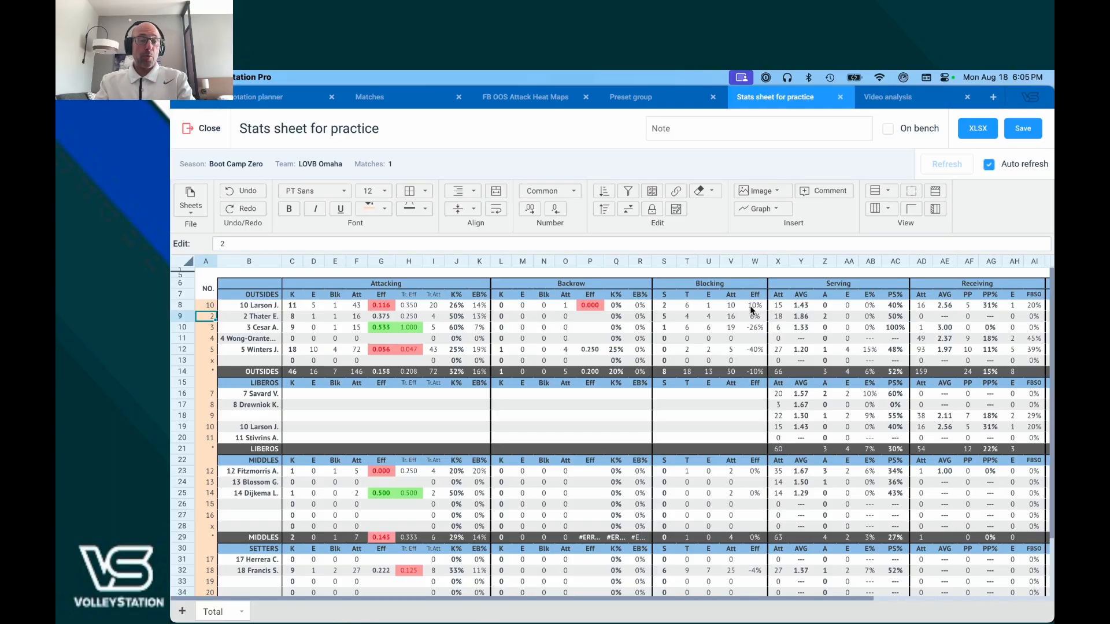
pyautogui.press('super+z')
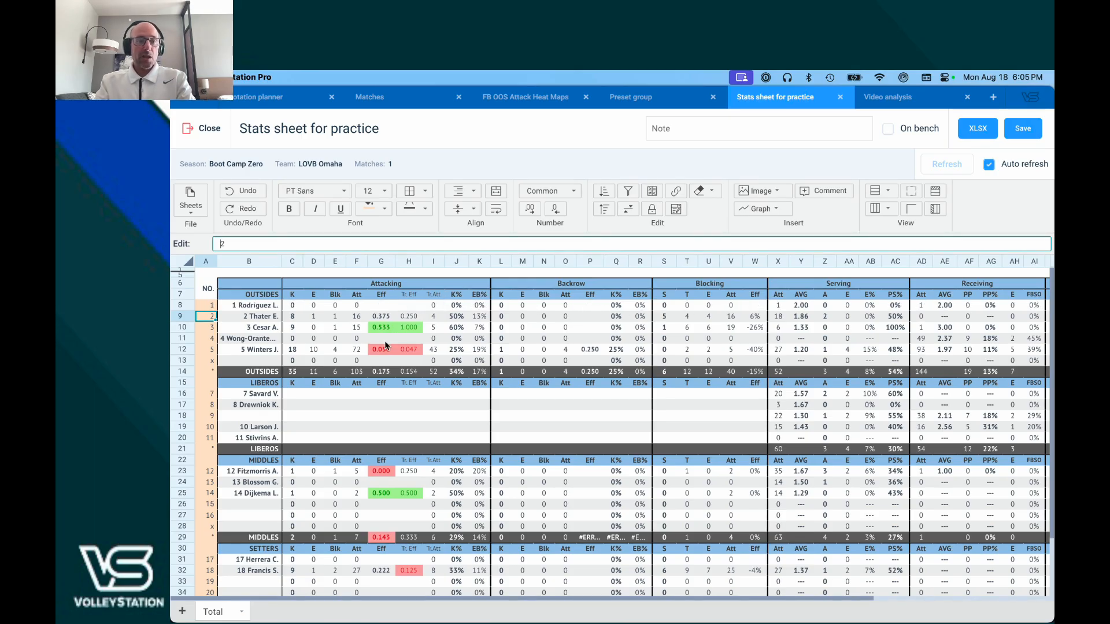
# Examine the practice sheet's statistics across all skill columns, and its position groups, total row and team rows
pyautogui.hscroll(8, 348, 350)
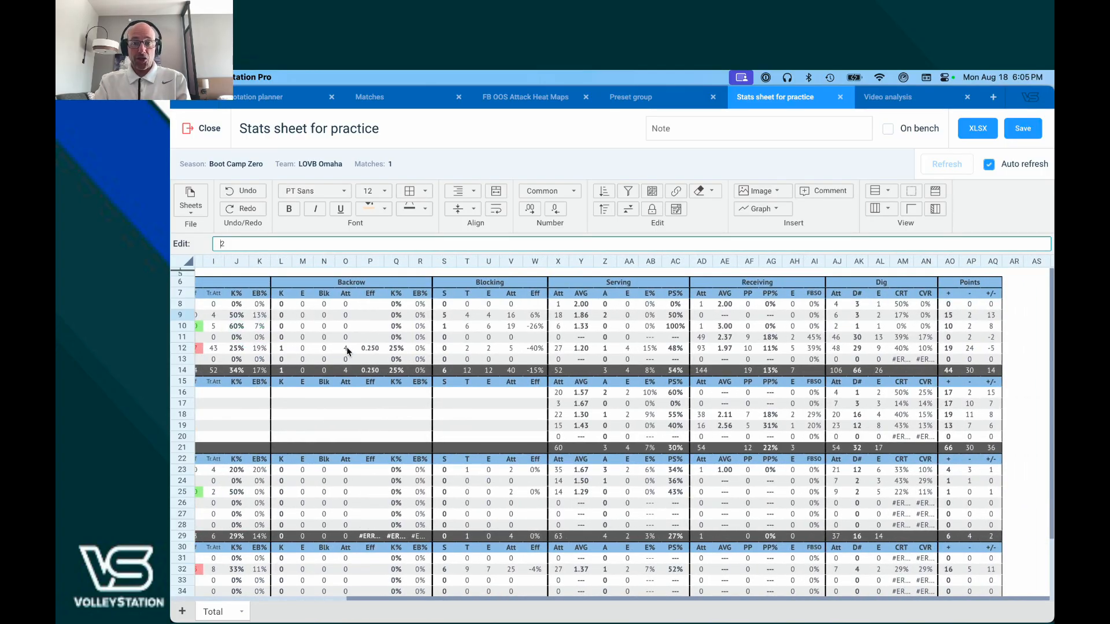
pyautogui.hscroll(-8, 348, 351)
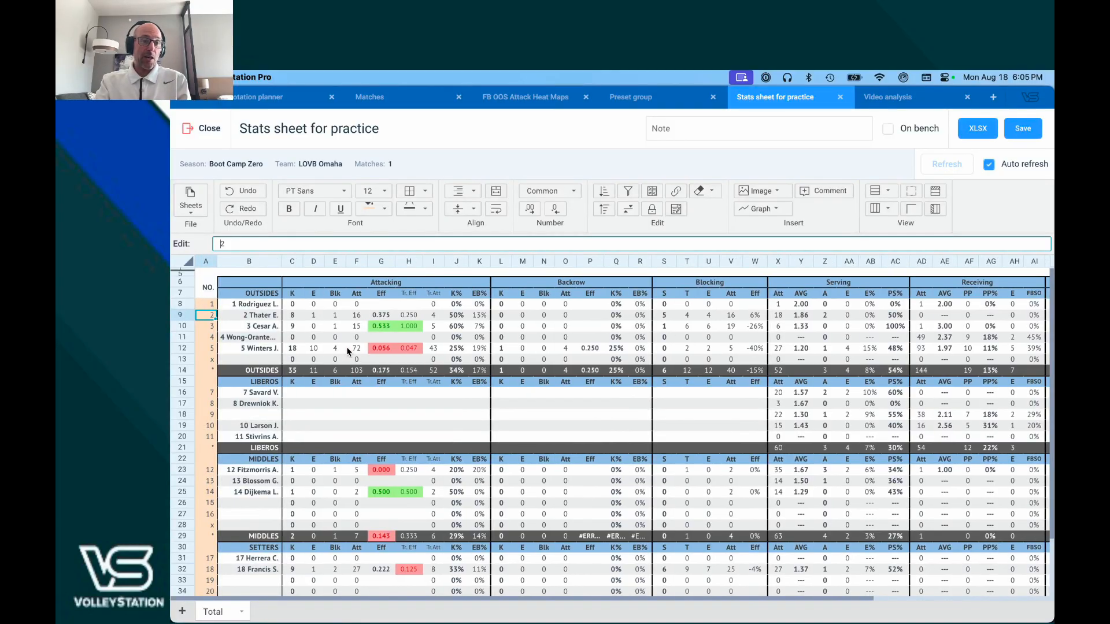
pyautogui.scroll(-1, 349, 351)
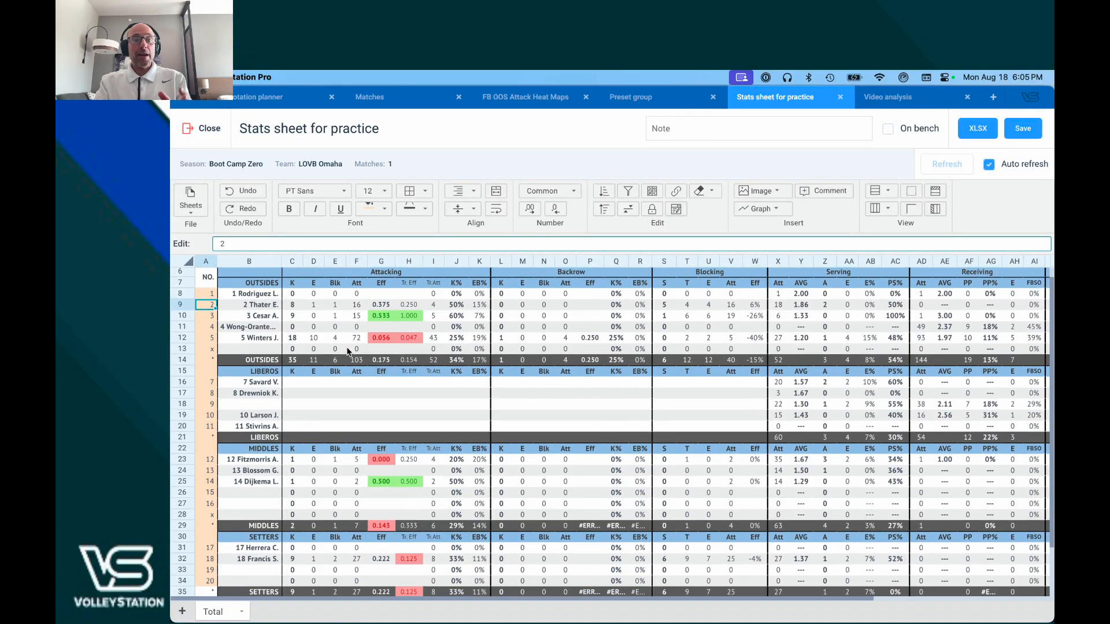
pyautogui.scroll(-5, 349, 352)
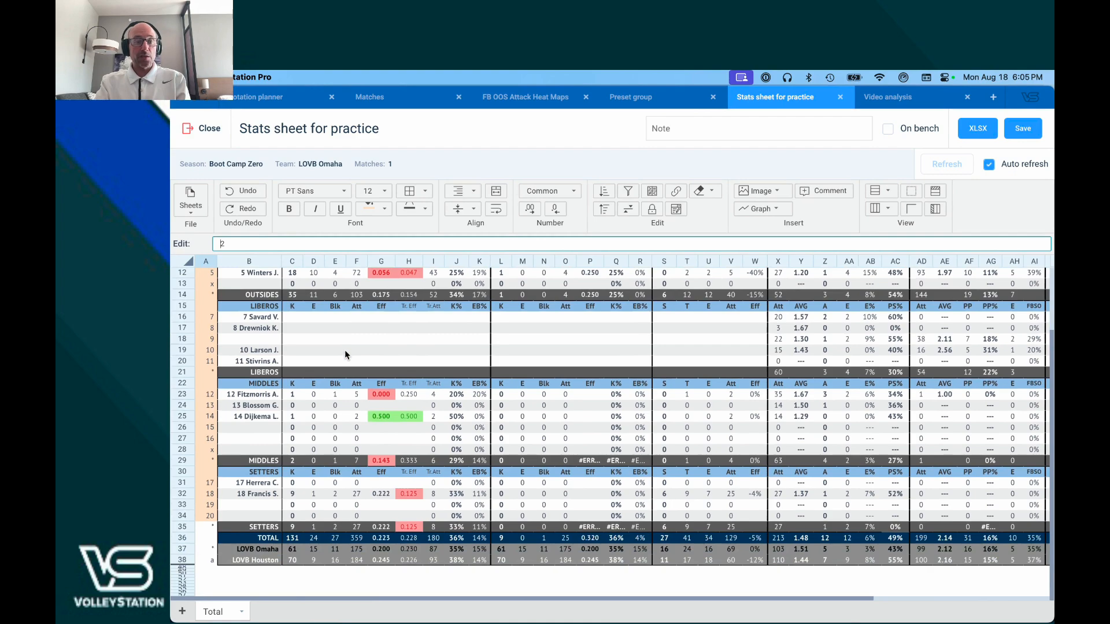
pyautogui.scroll(2, 342, 358)
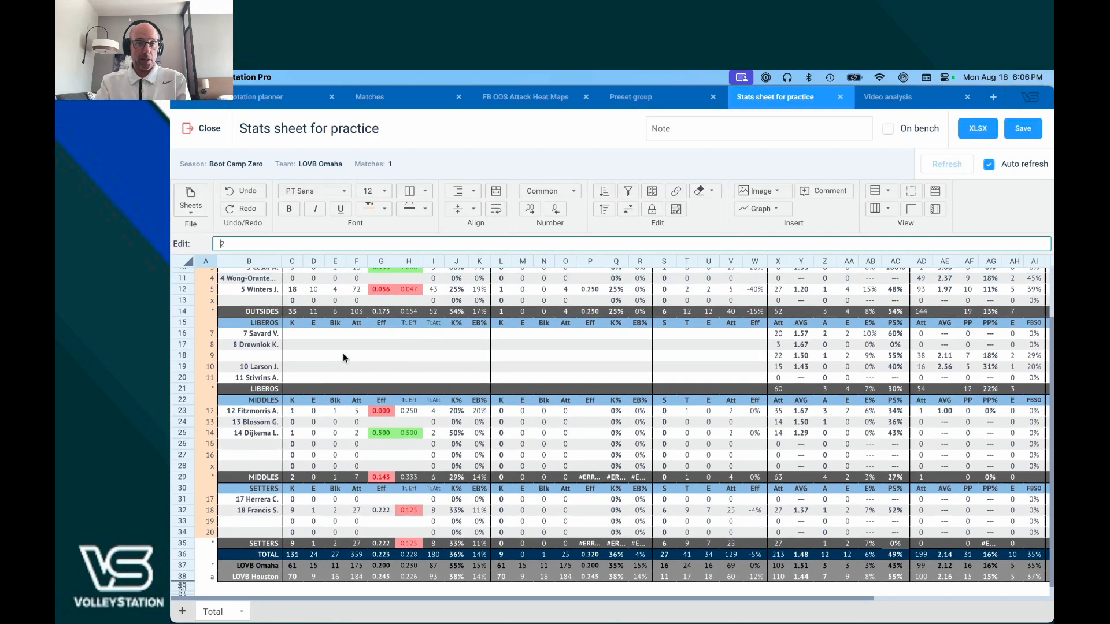
pyautogui.scroll(5, 343, 358)
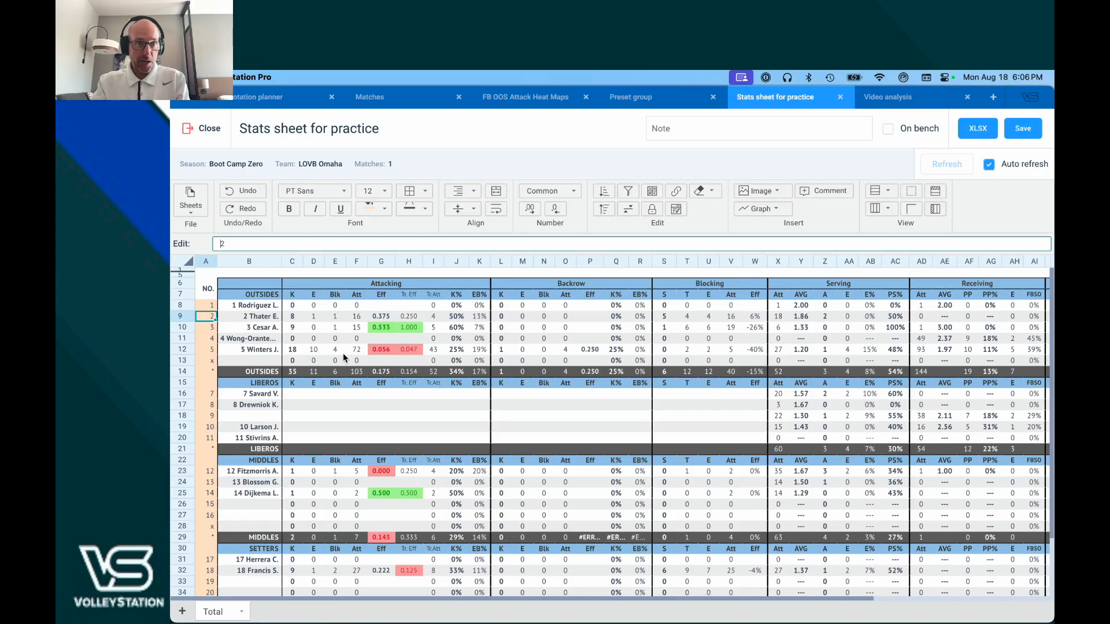
# Close the practice stats sheet without saving its changes and open the imported Attack combinations spreadsheet
pyautogui.click(201, 128)
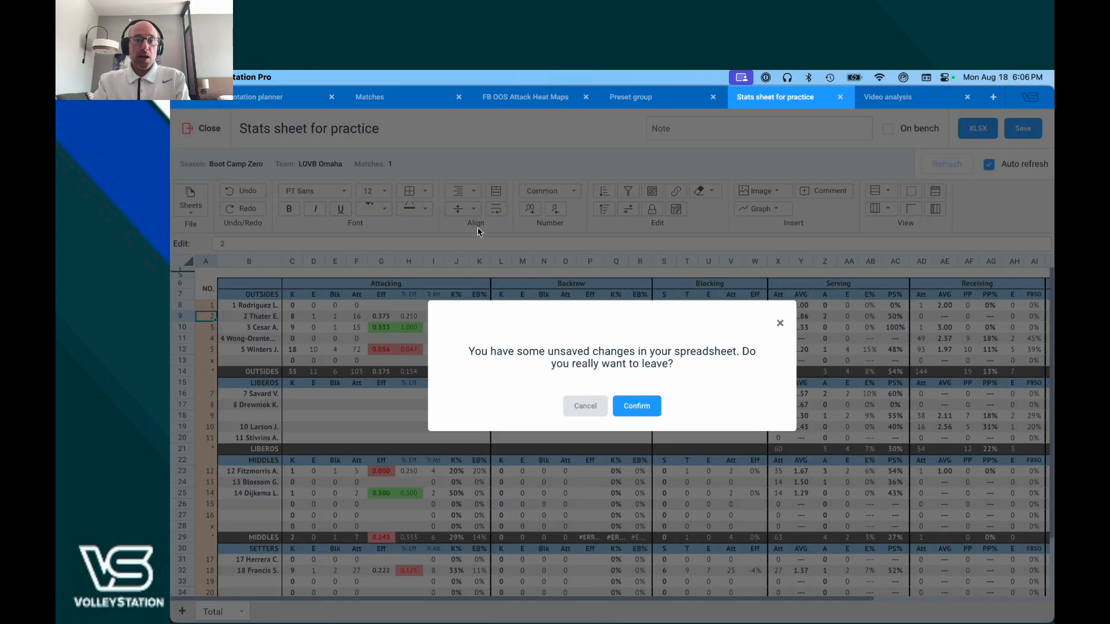
pyautogui.click(637, 406)
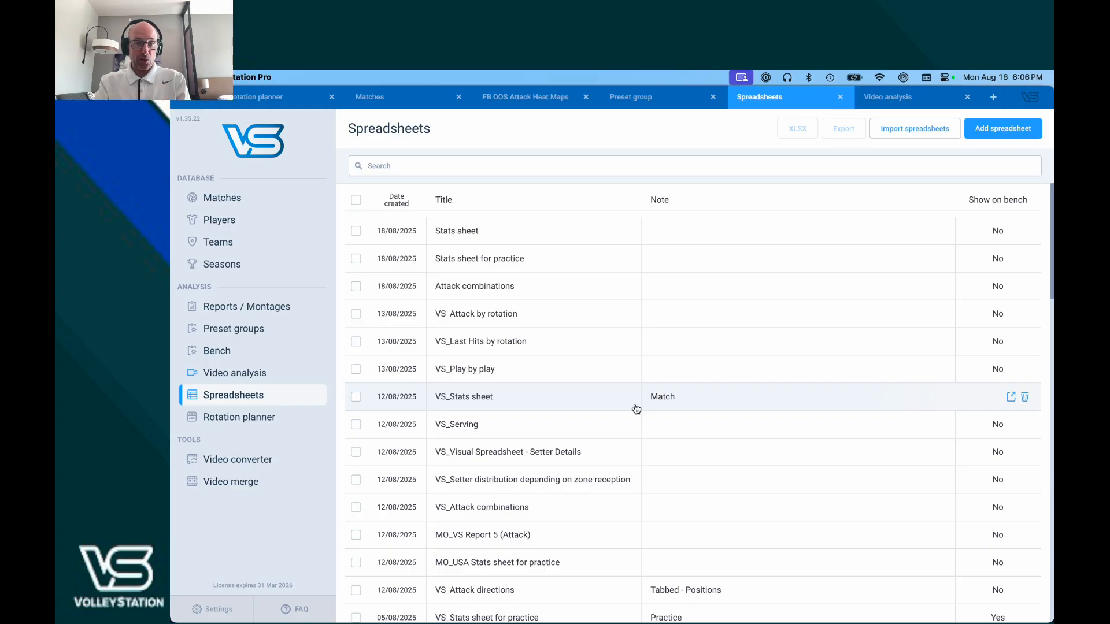
pyautogui.click(608, 295)
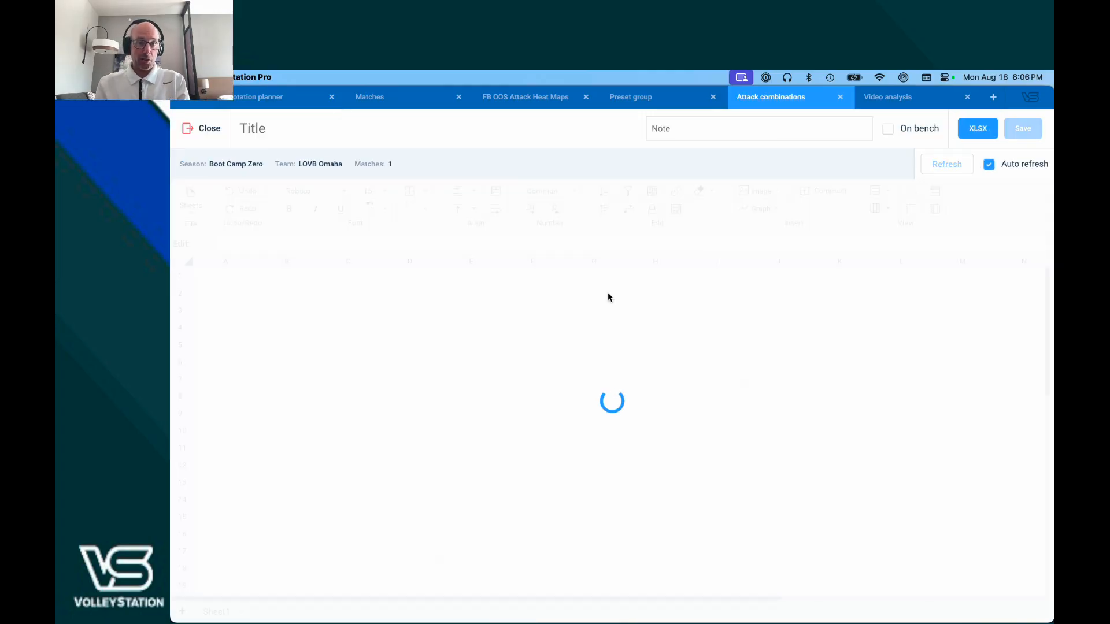
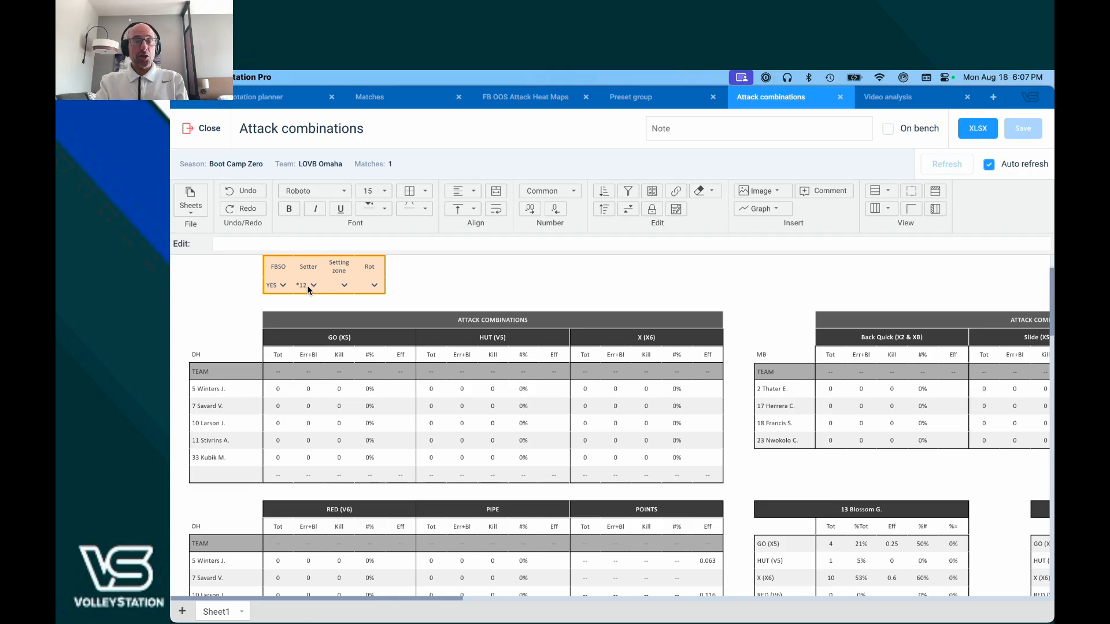
# Compare the attack combinations for setters *13 and *14, and clear the Setter filter to include all setters
pyautogui.click(309, 290)
pyautogui.click(310, 291)
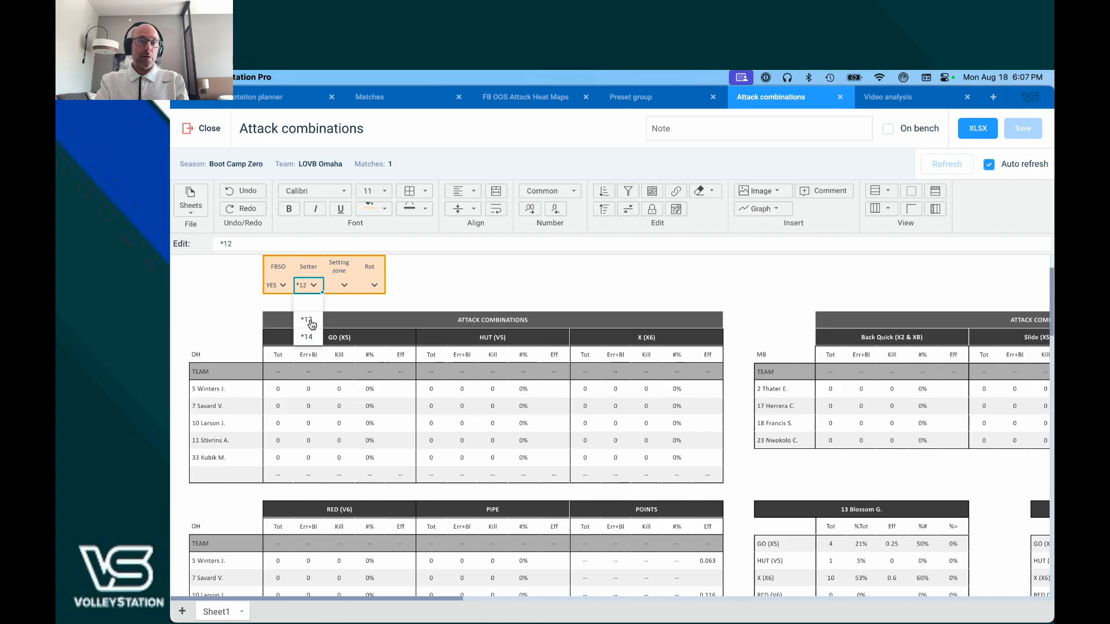
pyautogui.click(312, 323)
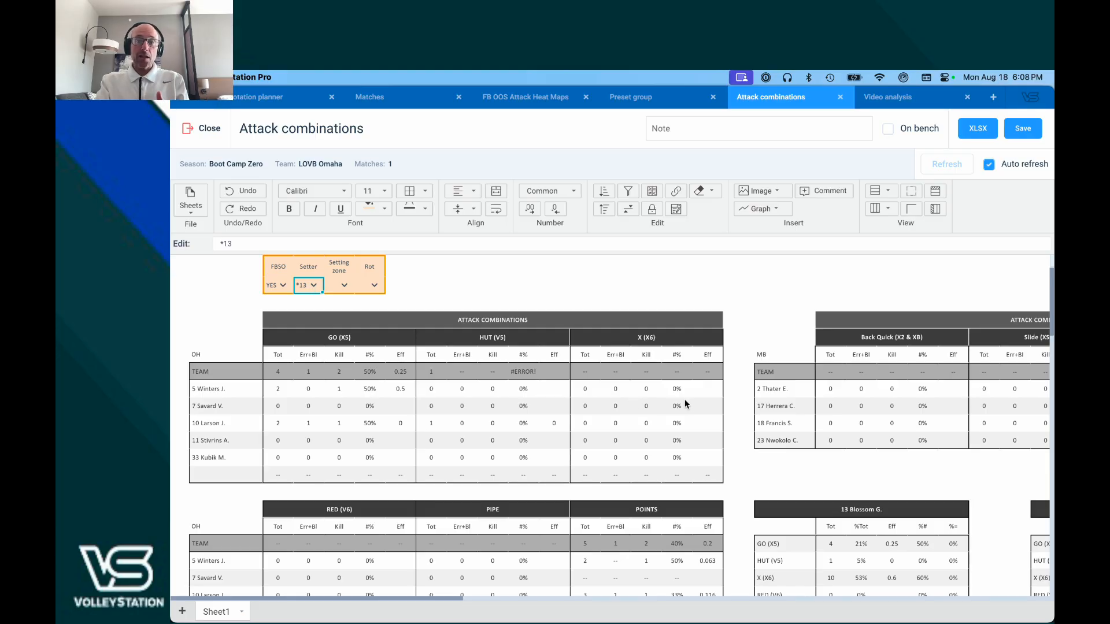
pyautogui.click(312, 286)
pyautogui.click(308, 341)
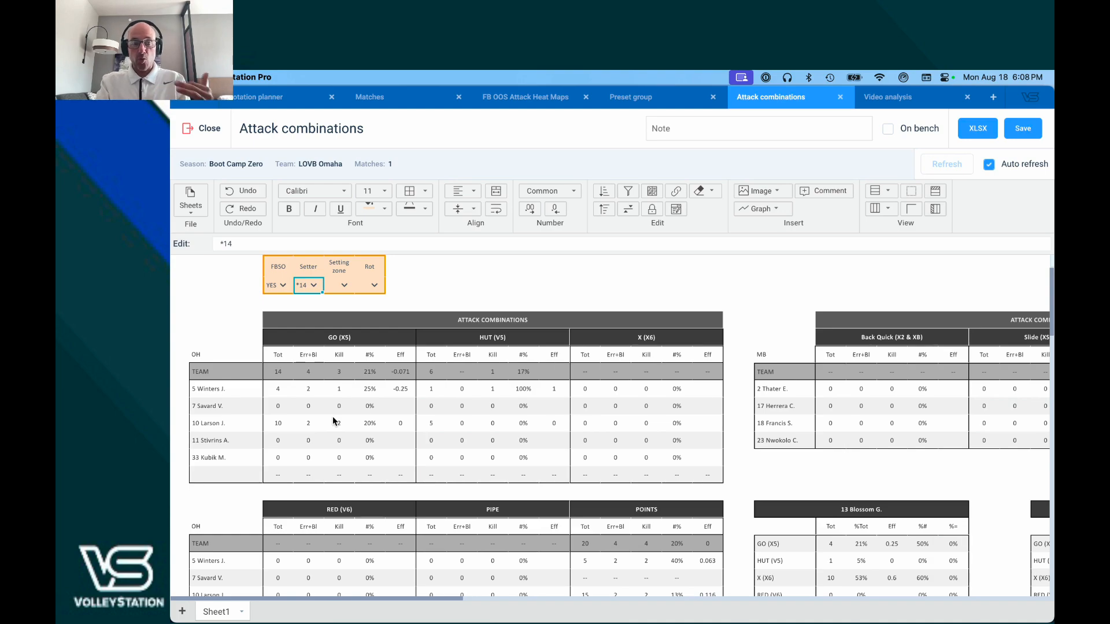
pyautogui.click(310, 284)
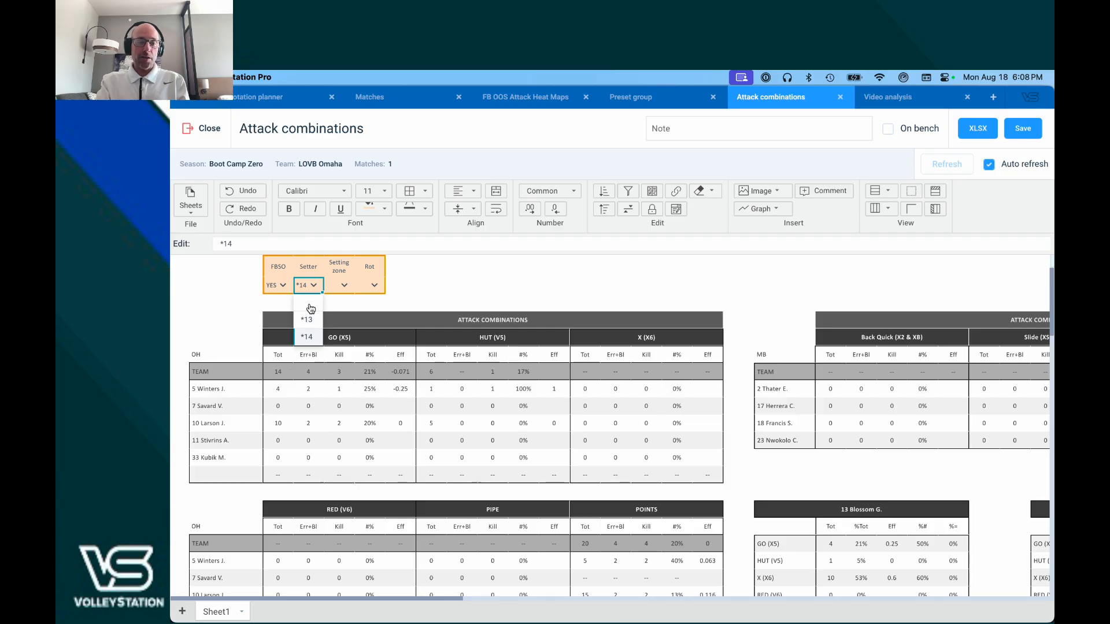
pyautogui.click(311, 309)
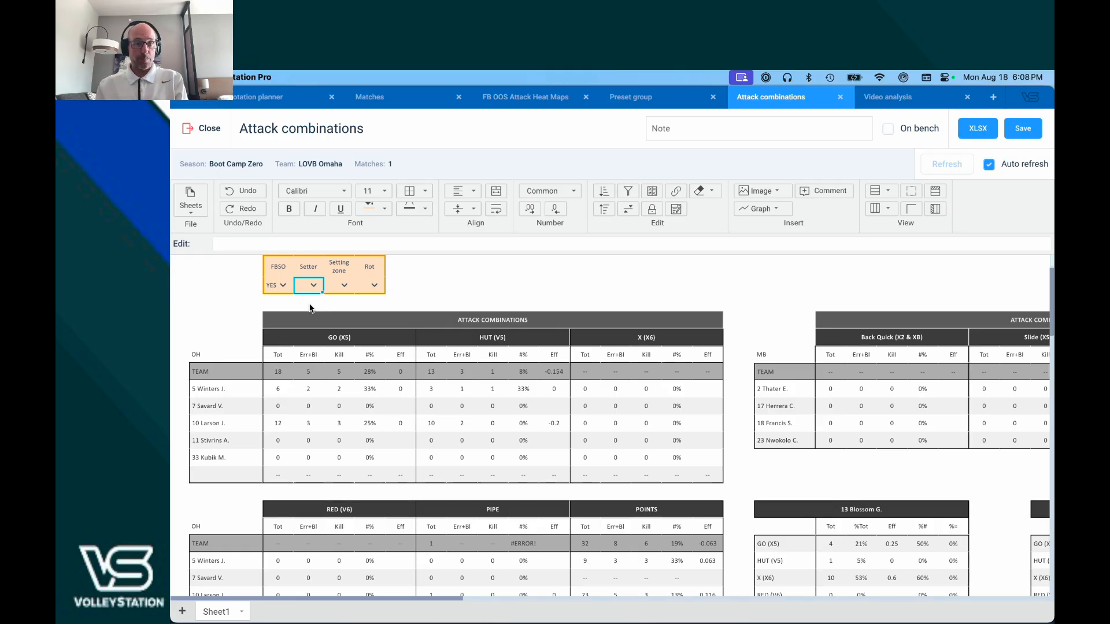
# Compare the attack combinations for rotations *Z1 and *Z2 with FBSO kept at YES, and clear the Rot filter
pyautogui.doubleClick(275, 284)
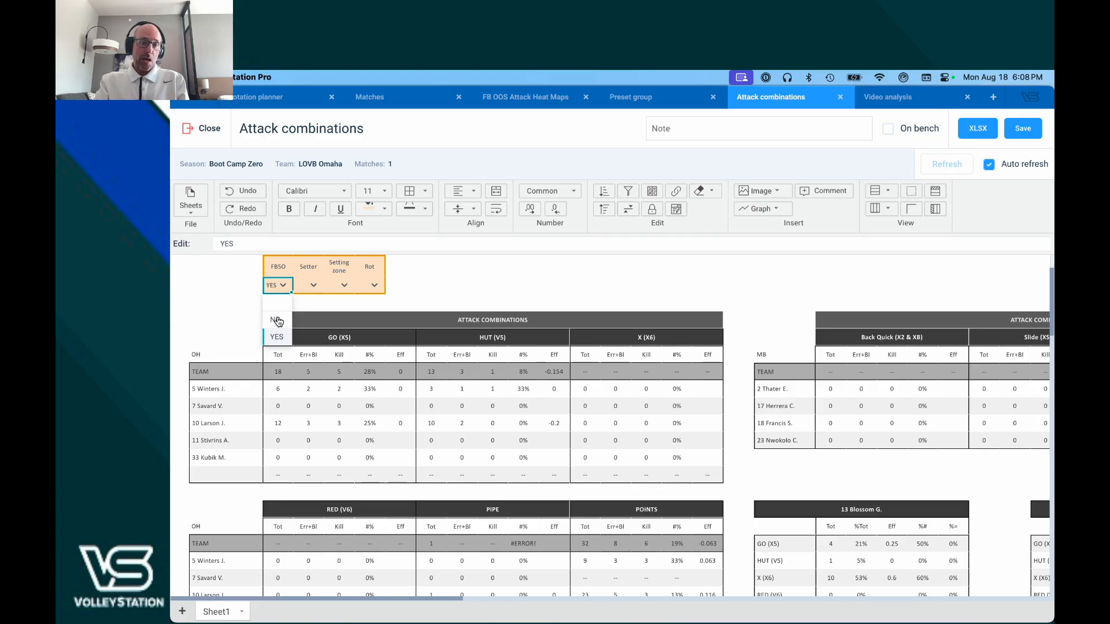
pyautogui.click(283, 287)
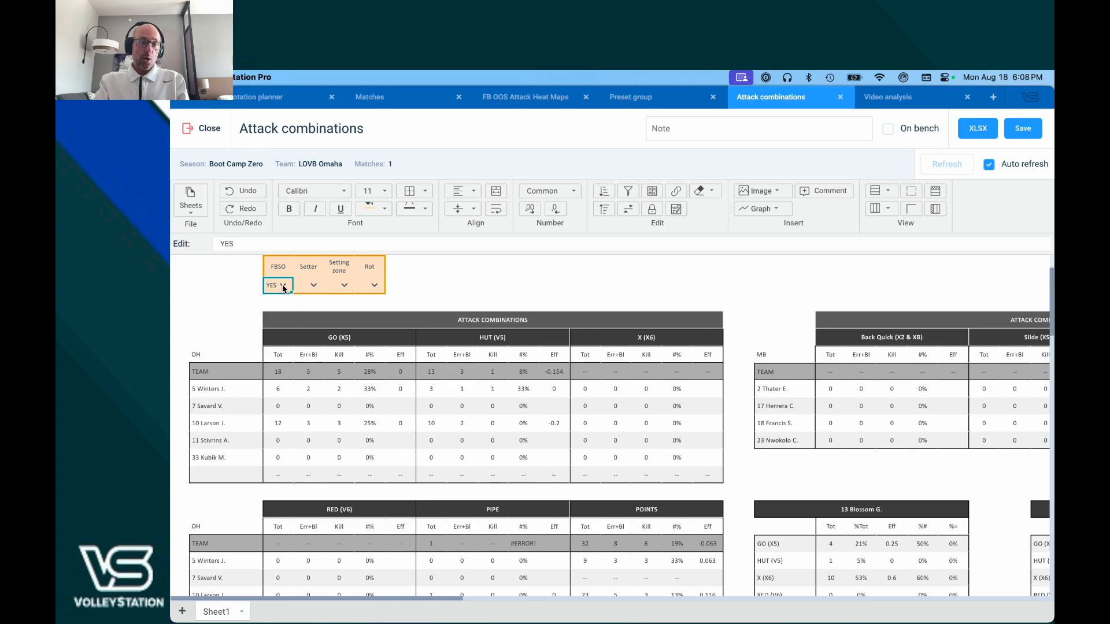
pyautogui.click(374, 287)
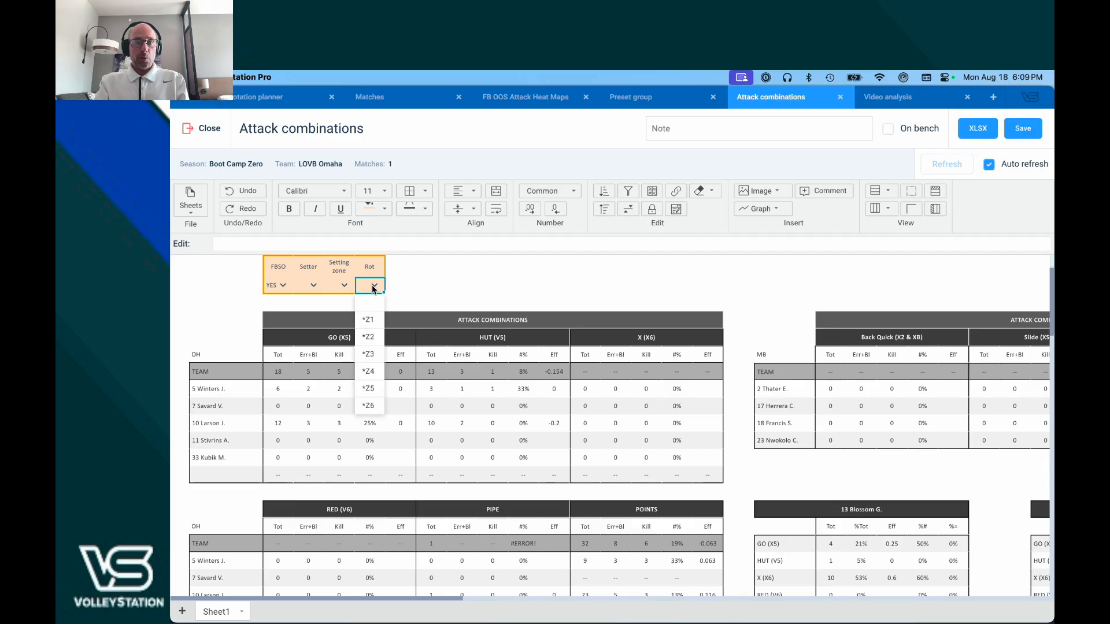
pyautogui.click(370, 321)
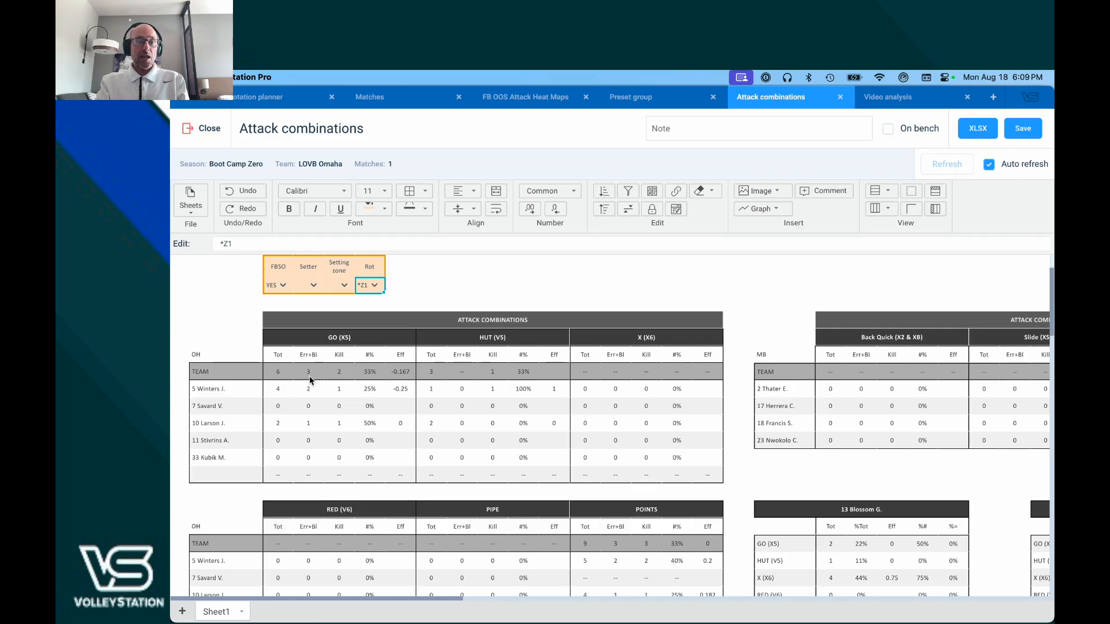
pyautogui.click(373, 286)
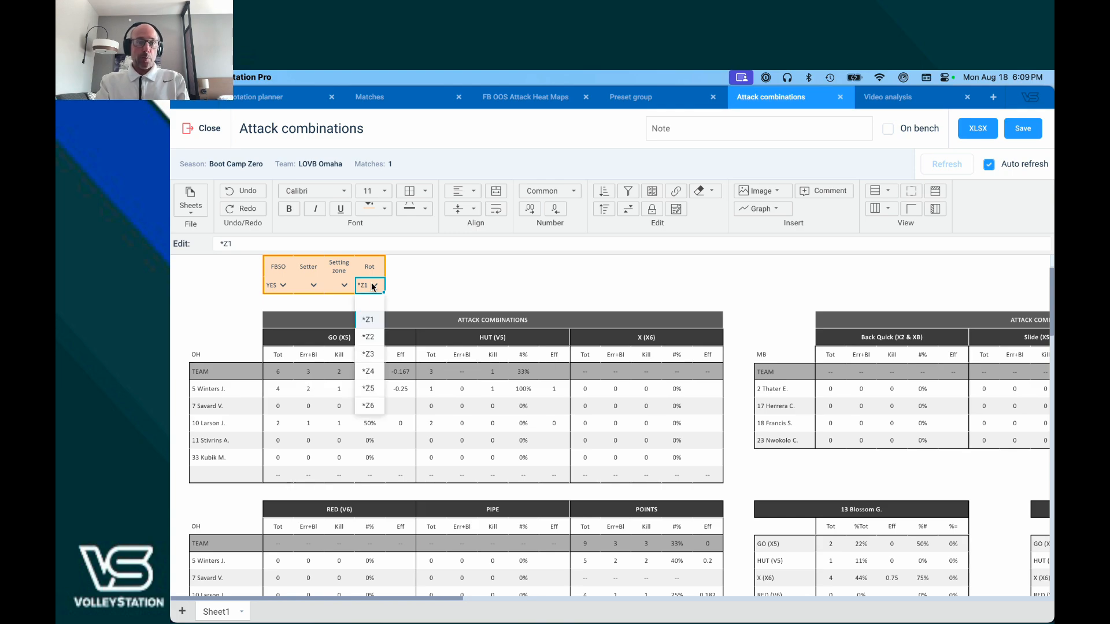
pyautogui.click(371, 343)
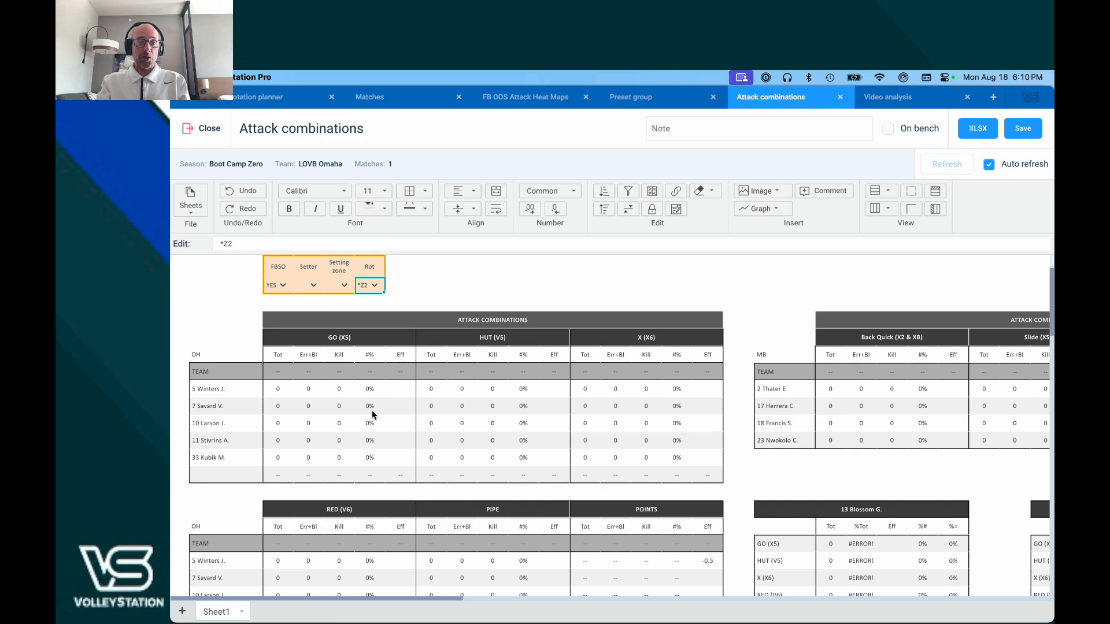
pyautogui.click(368, 286)
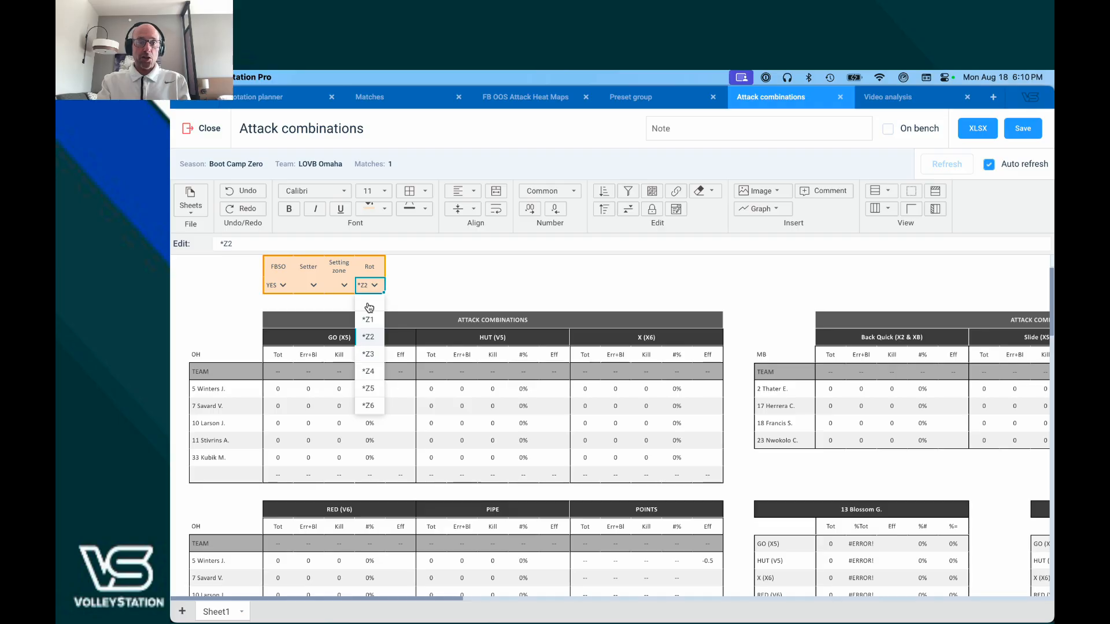
pyautogui.click(369, 307)
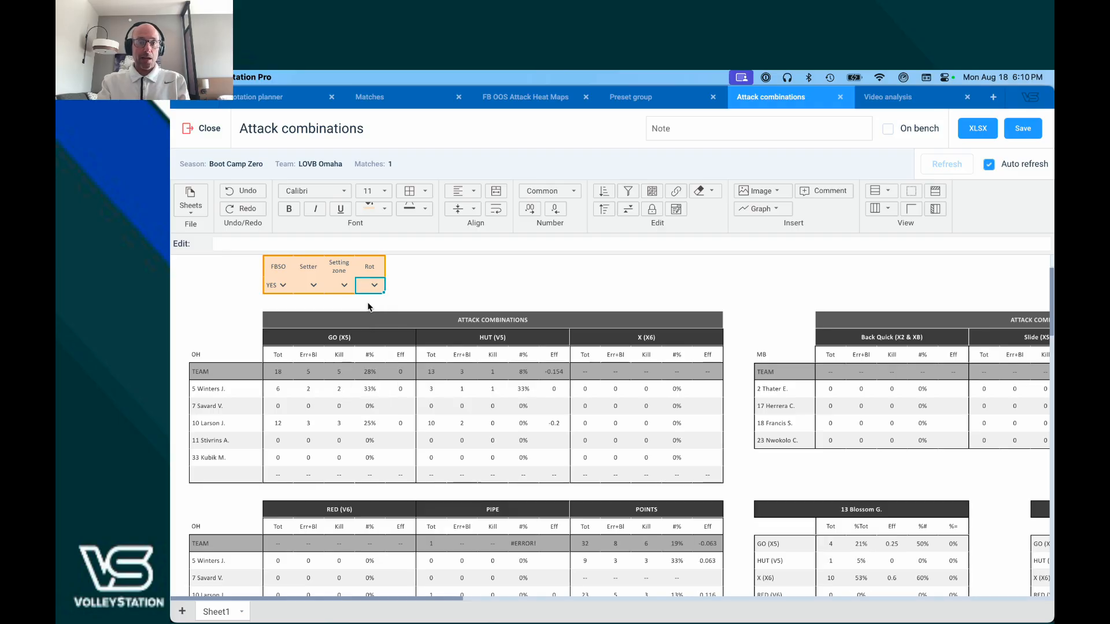
# Clear the FBSO filter to include all attacks in the combination tables
pyautogui.click(275, 285)
pyautogui.click(278, 285)
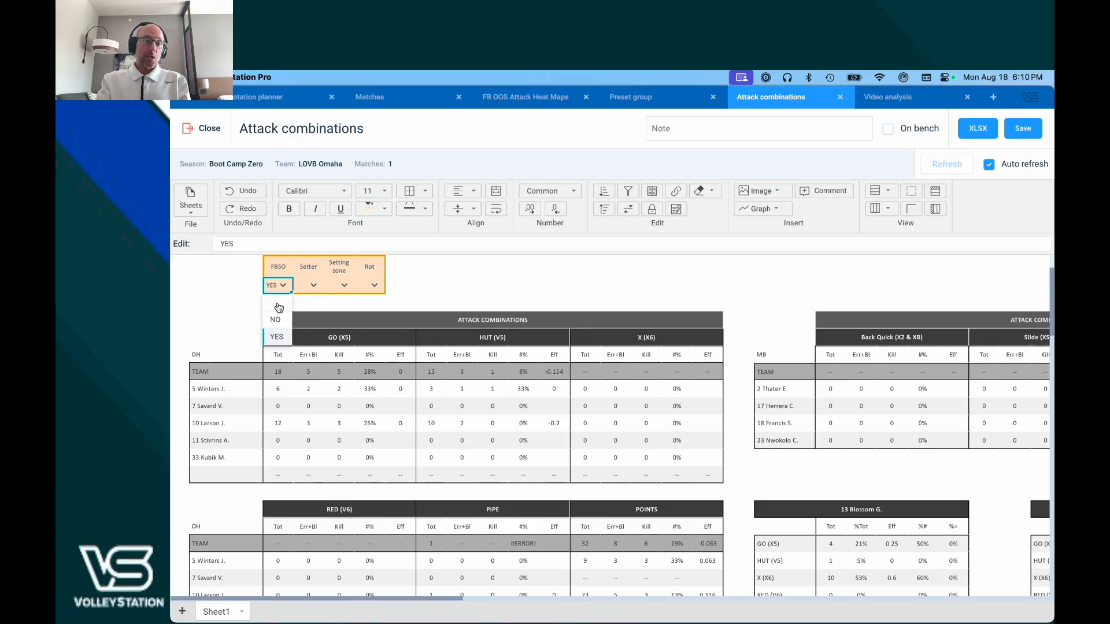
pyautogui.click(279, 307)
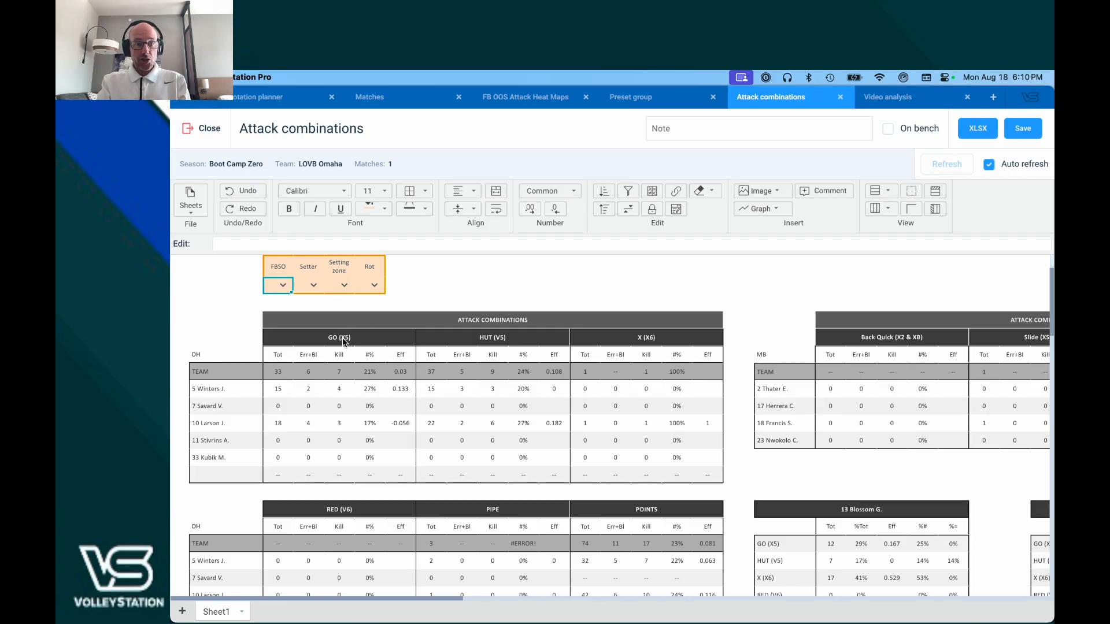
# Try to rename the GO (X5) column header as LS Tempo (X5) in the outside hitters' table
pyautogui.click(325, 338)
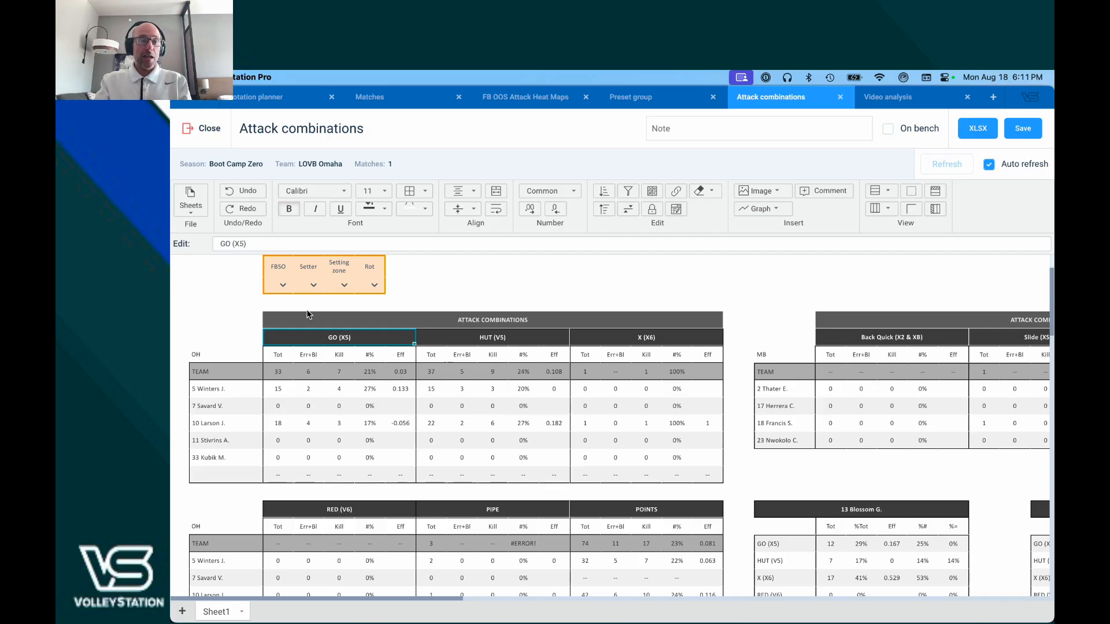
pyautogui.click(230, 244)
pyautogui.press('BackSpace')
pyautogui.press('BackSpace')
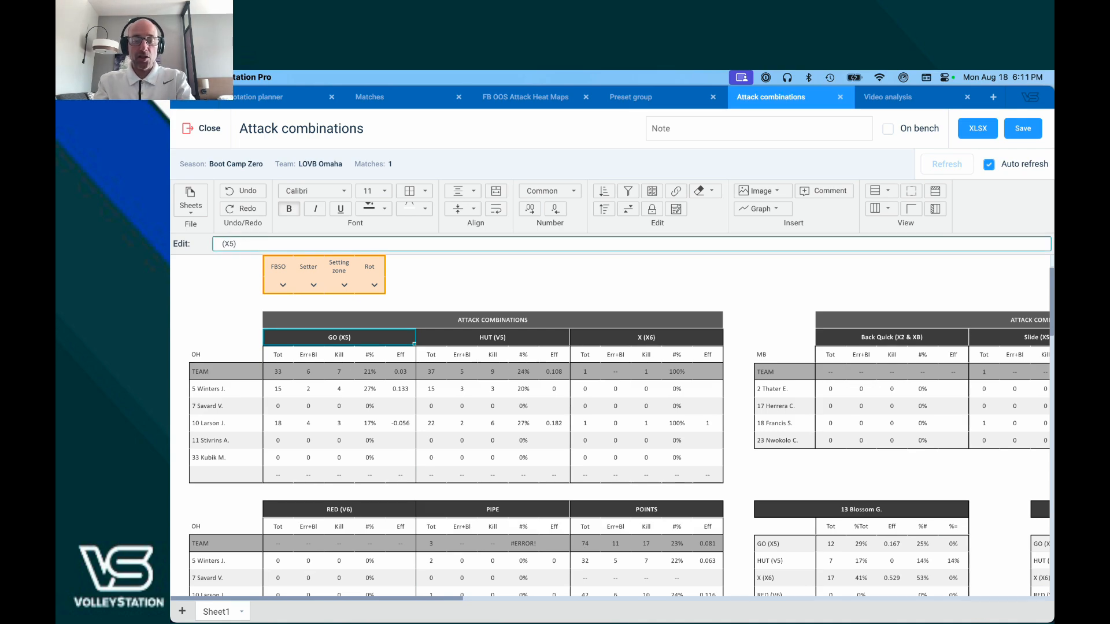
pyautogui.write('LS T')
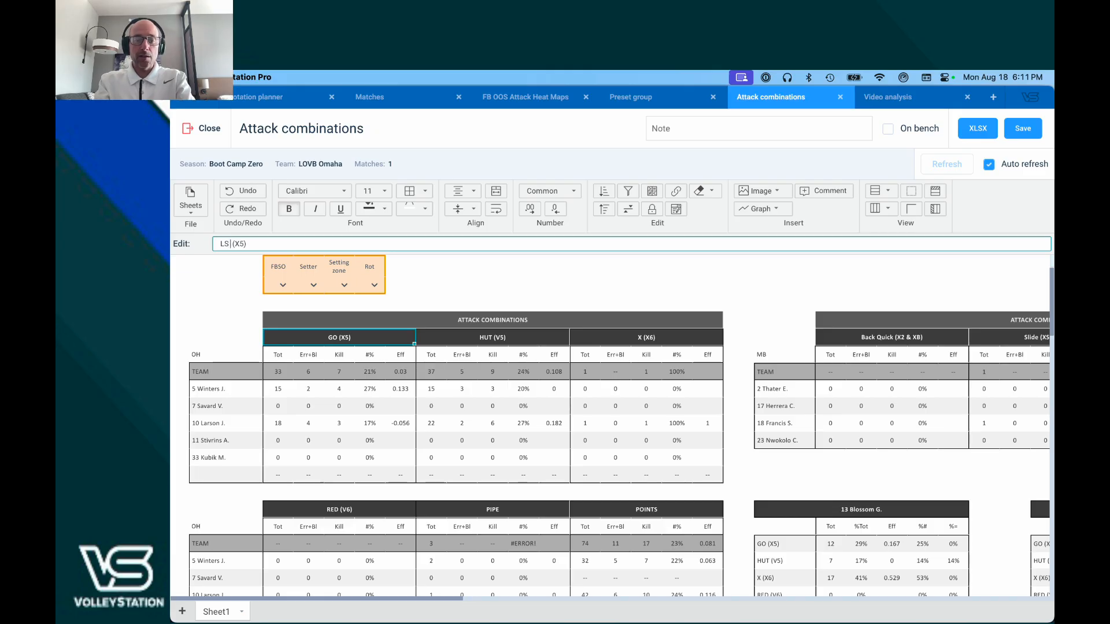
pyautogui.write('empo')
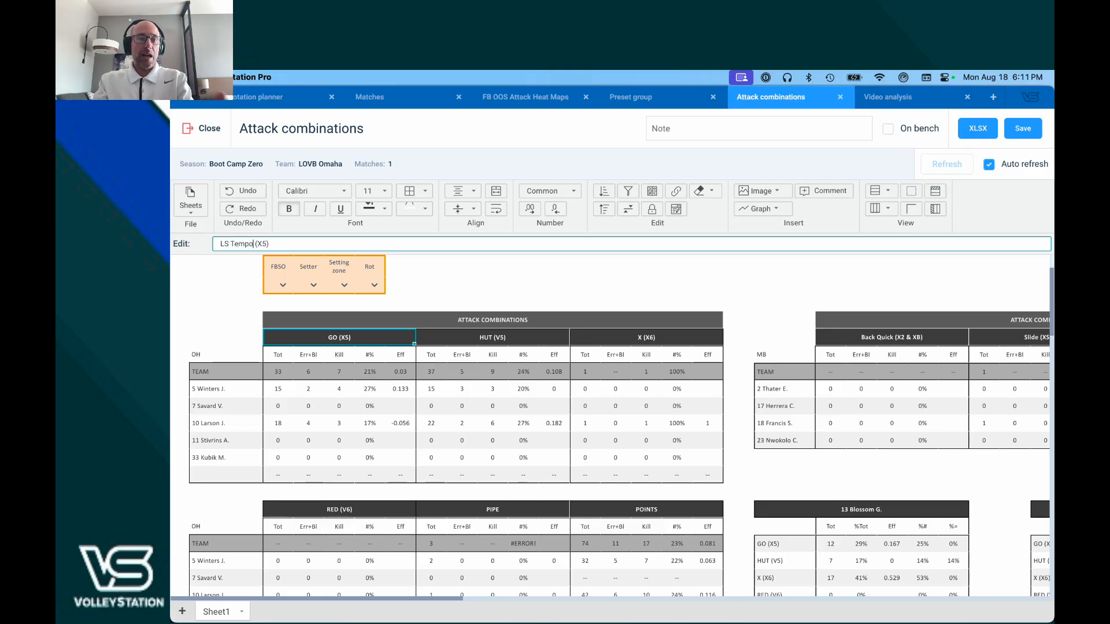
pyautogui.press('Return')
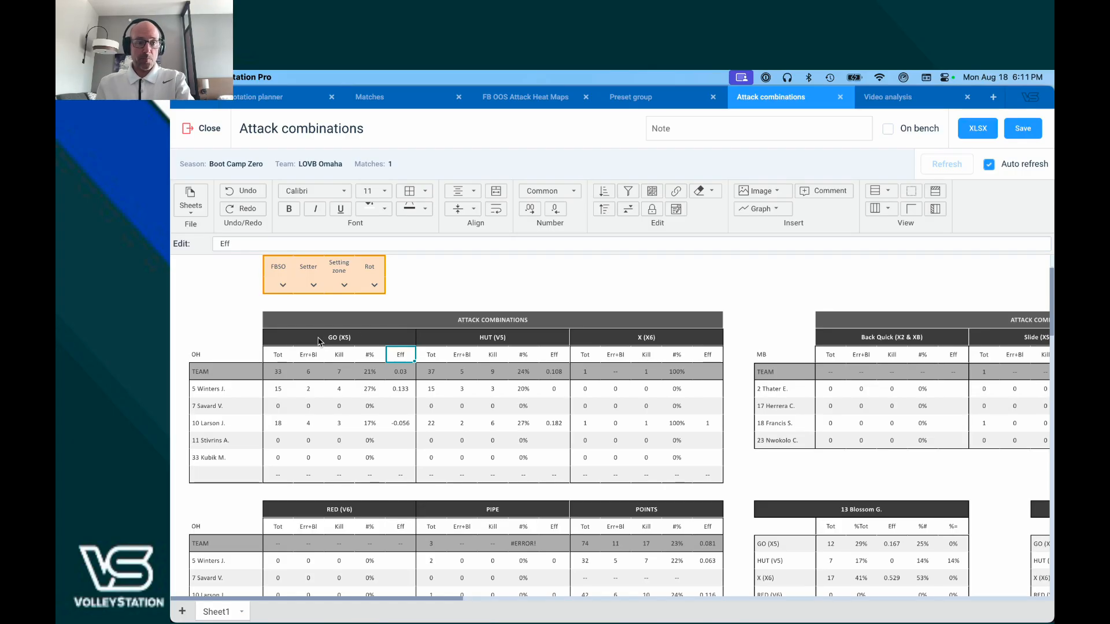
# Inspect the formulas behind the TEAM total and the first outside hitter's name, and view the Setter filter's options
pyautogui.click(281, 375)
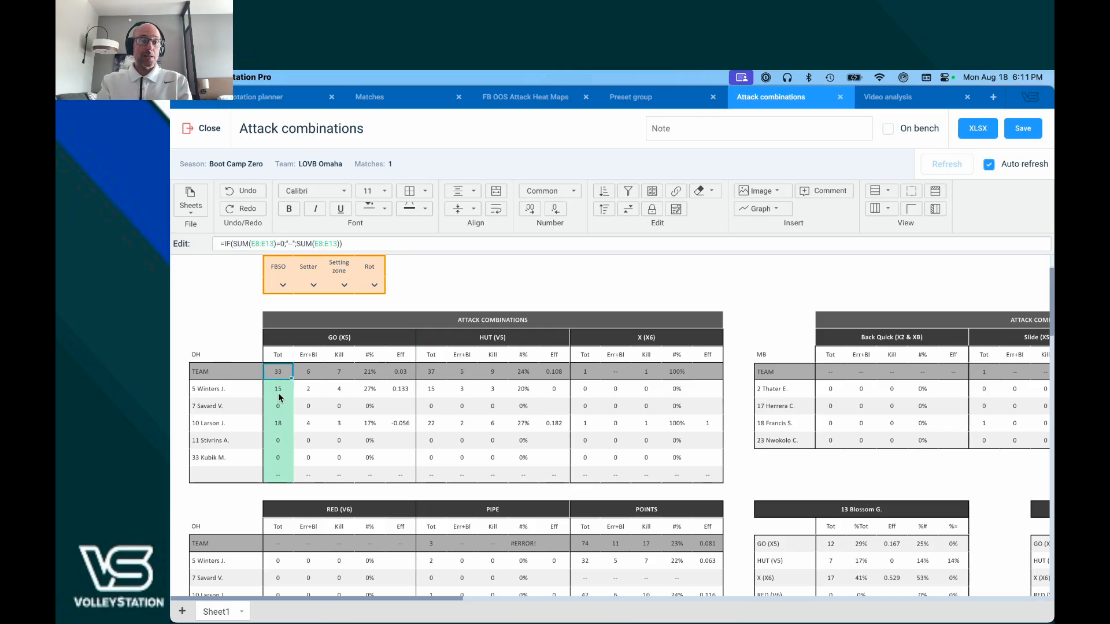
pyautogui.click(247, 390)
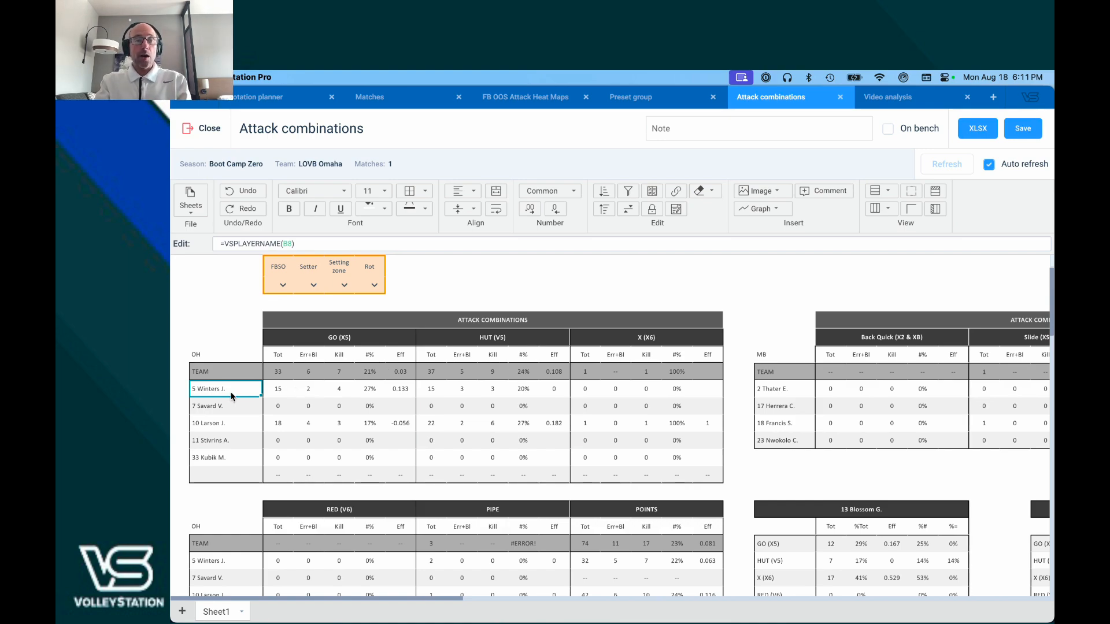
pyautogui.click(313, 284)
pyautogui.click(313, 284)
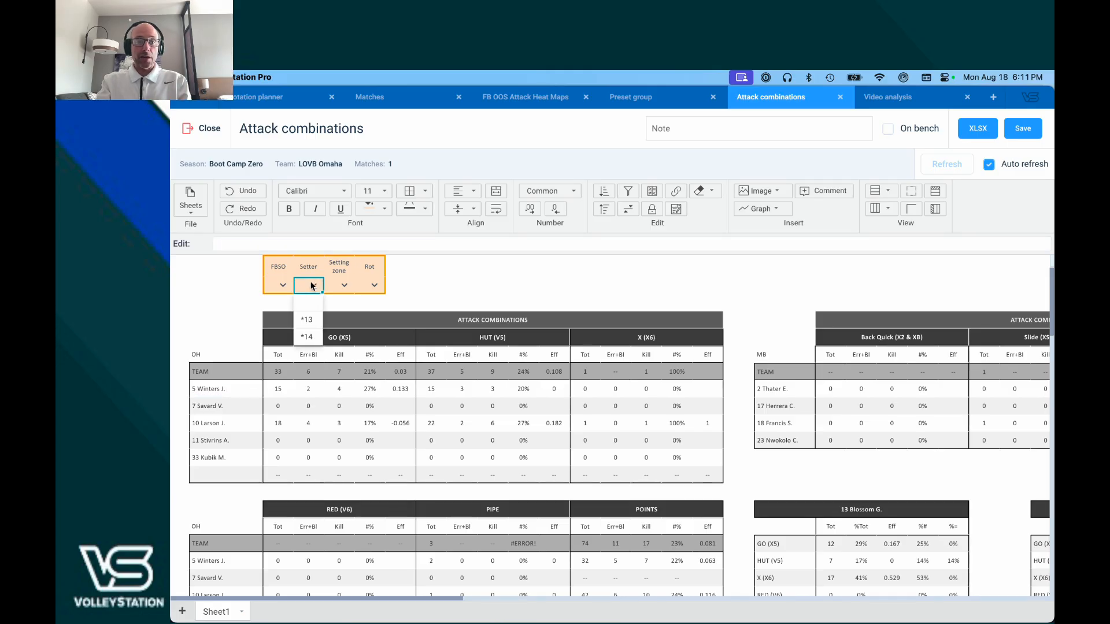
pyautogui.click(224, 297)
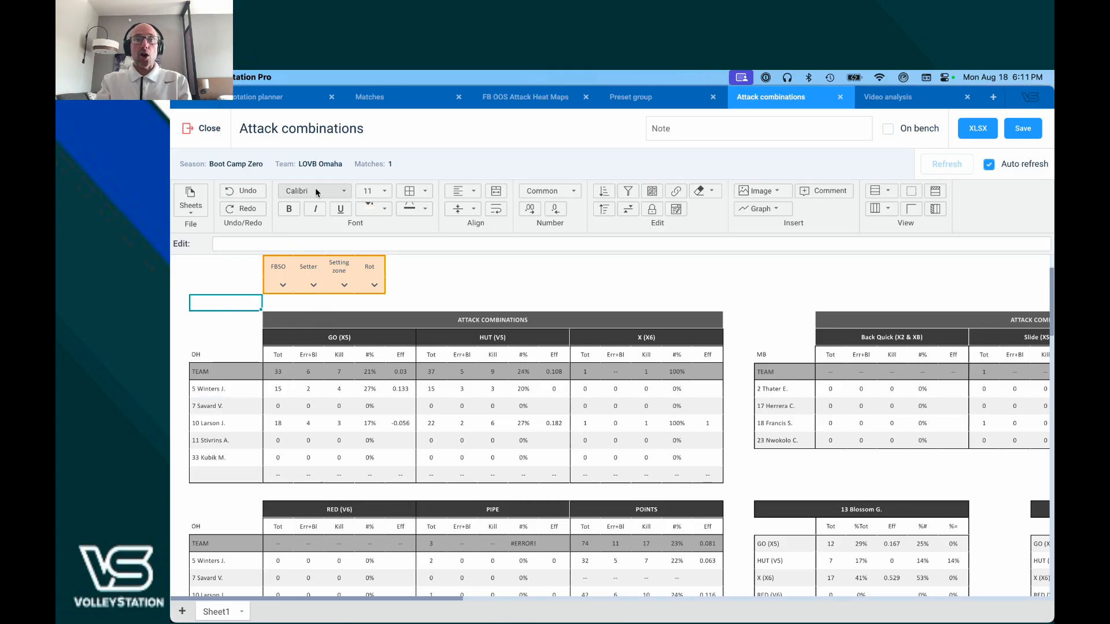
# Open the Teams database, view LOVB Omaha's team info, and leave it without changes
pyautogui.click(370, 96)
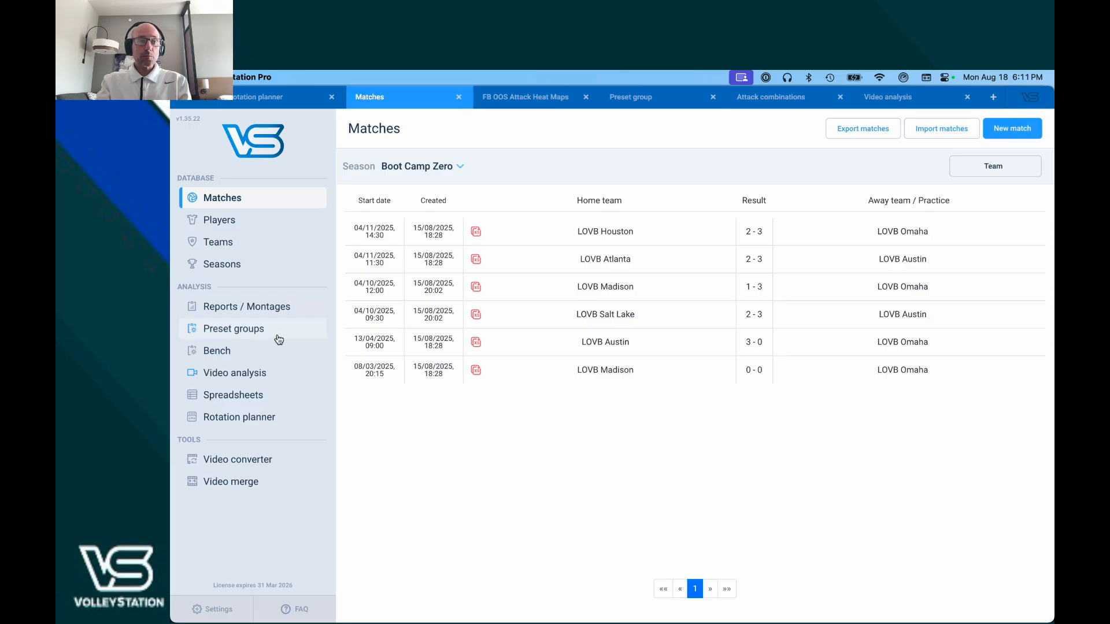
pyautogui.click(234, 248)
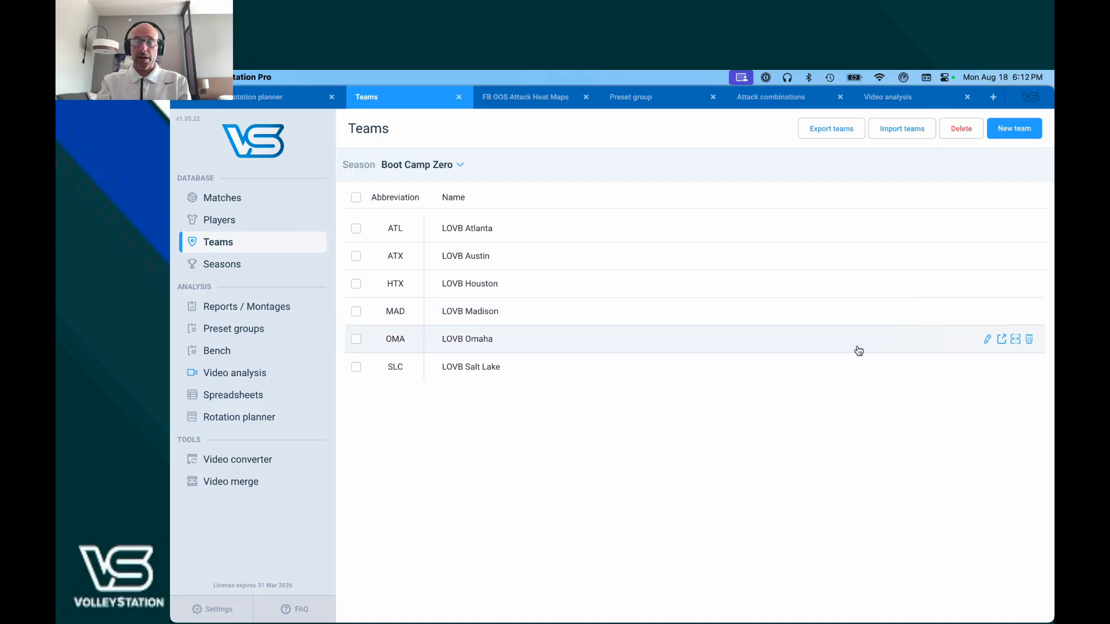
pyautogui.click(987, 341)
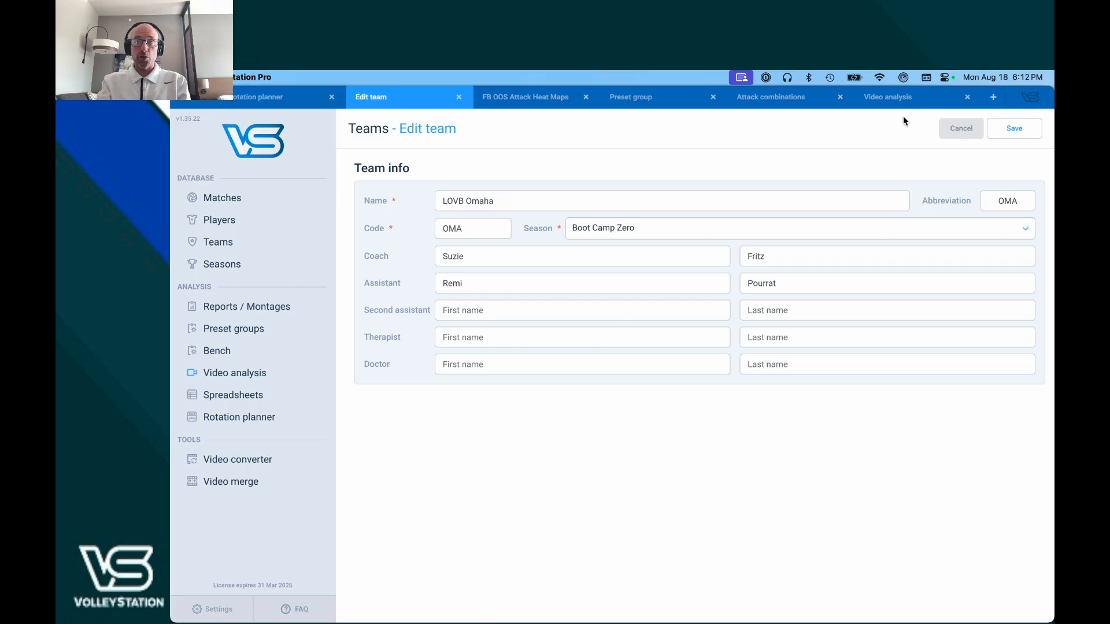
pyautogui.click(960, 128)
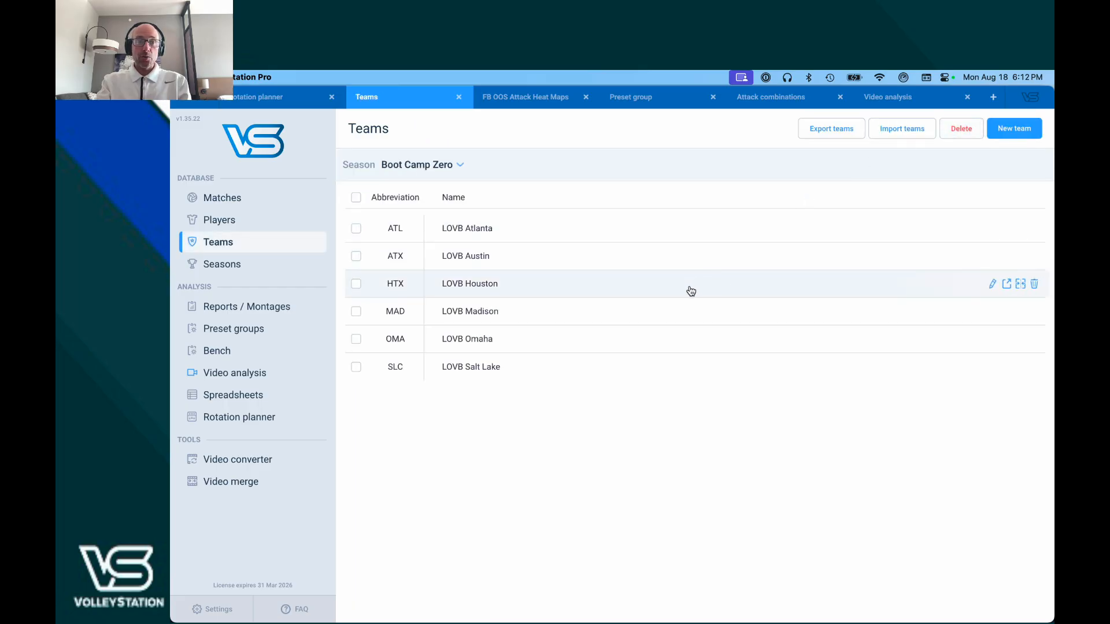
# Open LOVB Omaha's team page and review the positions in its player list
pyautogui.click(626, 338)
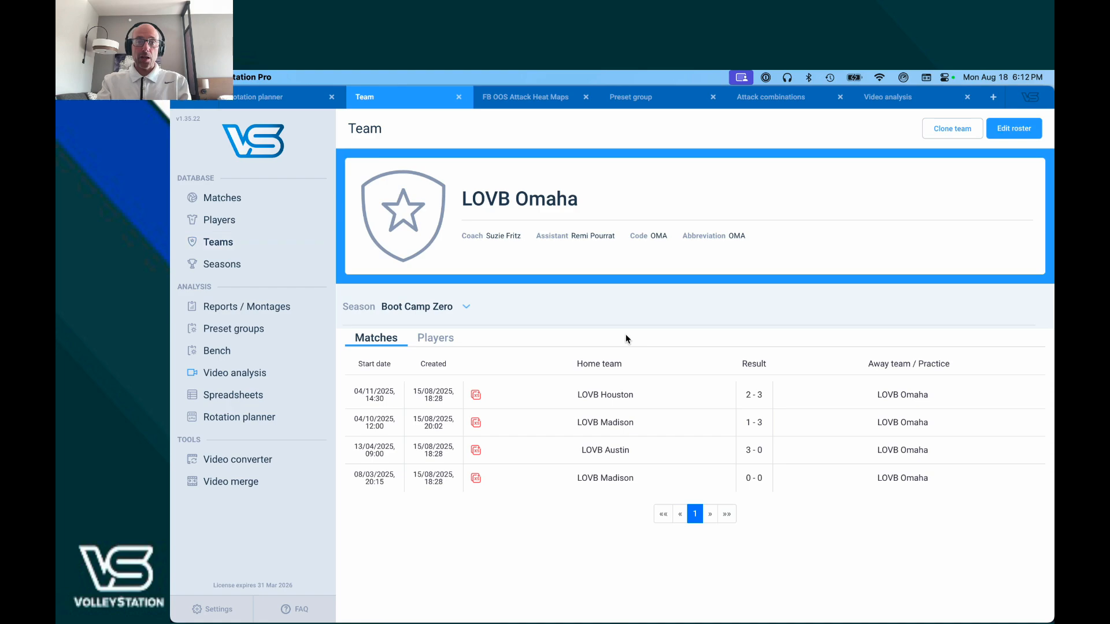
pyautogui.click(433, 343)
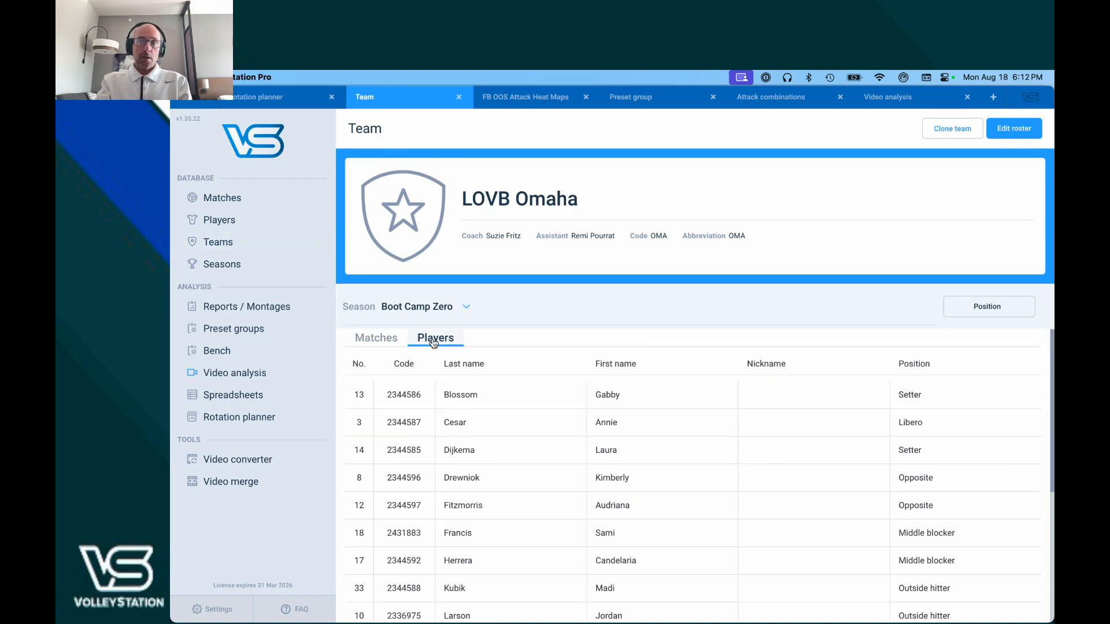
pyautogui.scroll(-5, 546, 412)
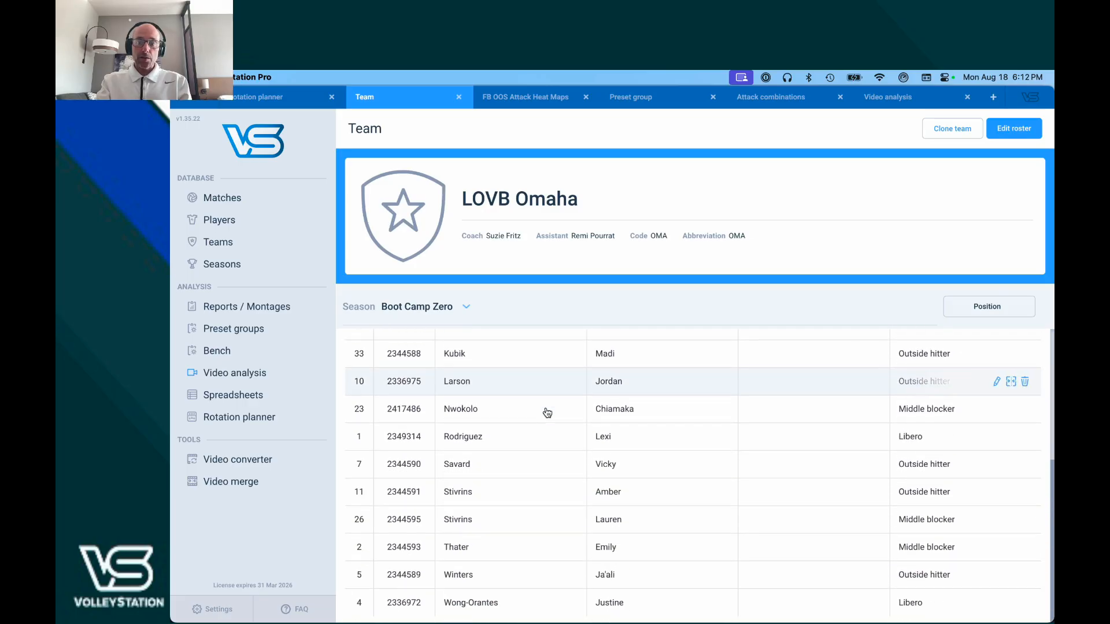
pyautogui.scroll(5, 546, 412)
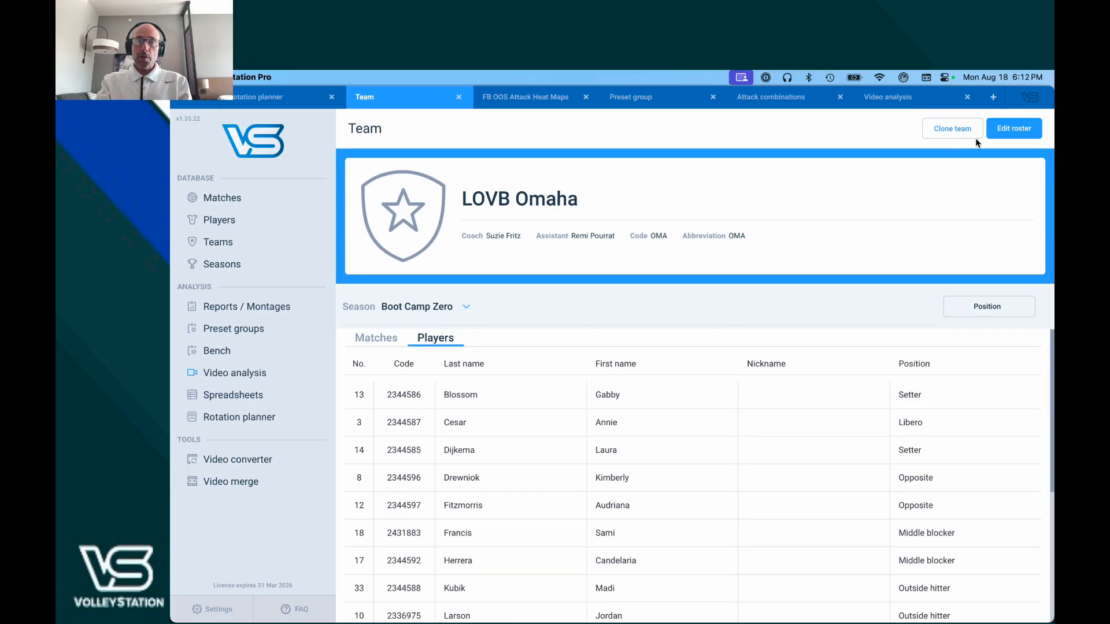
# Edit LOVB Omaha's roster to leave the positions of players No. 10 and No. 8 blank, and save it
pyautogui.click(1006, 129)
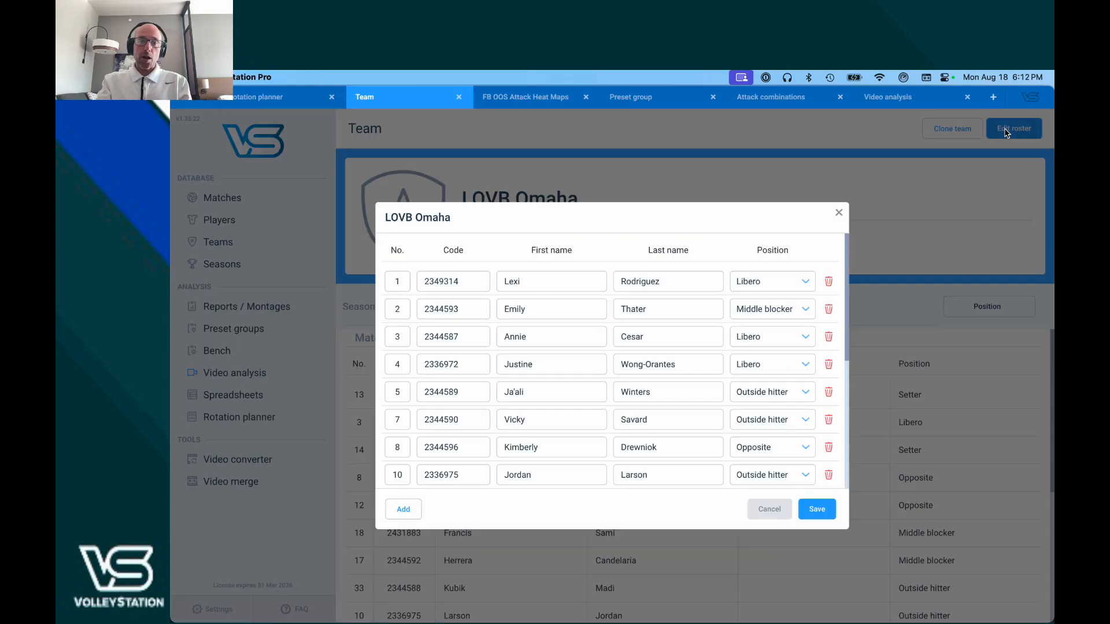
pyautogui.scroll(-2, 662, 303)
pyautogui.scroll(-8, 662, 303)
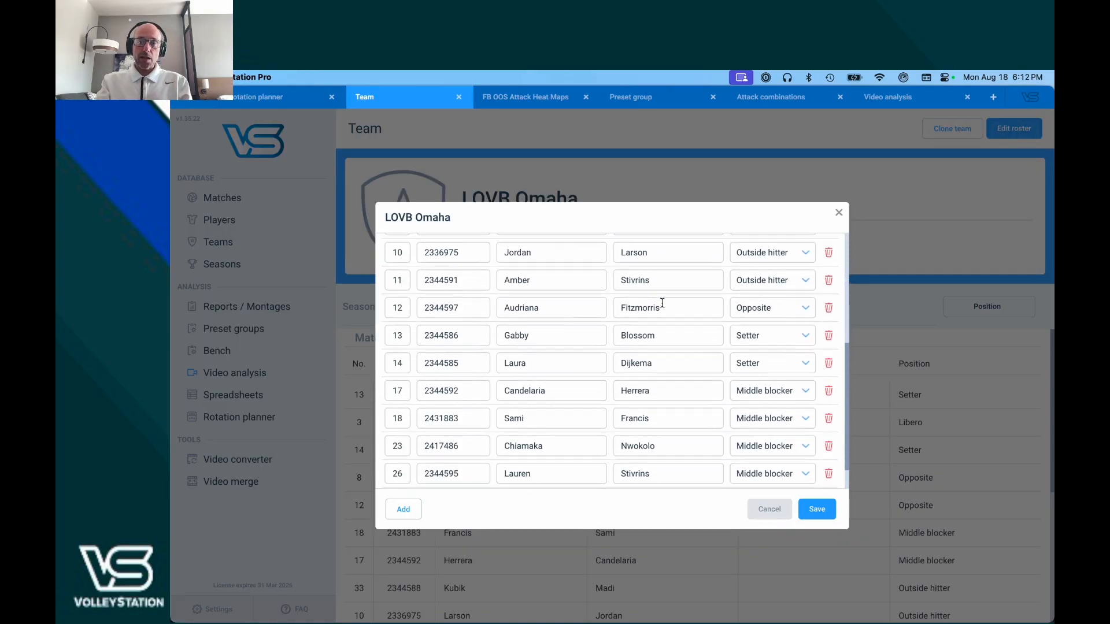
pyautogui.scroll(10, 661, 303)
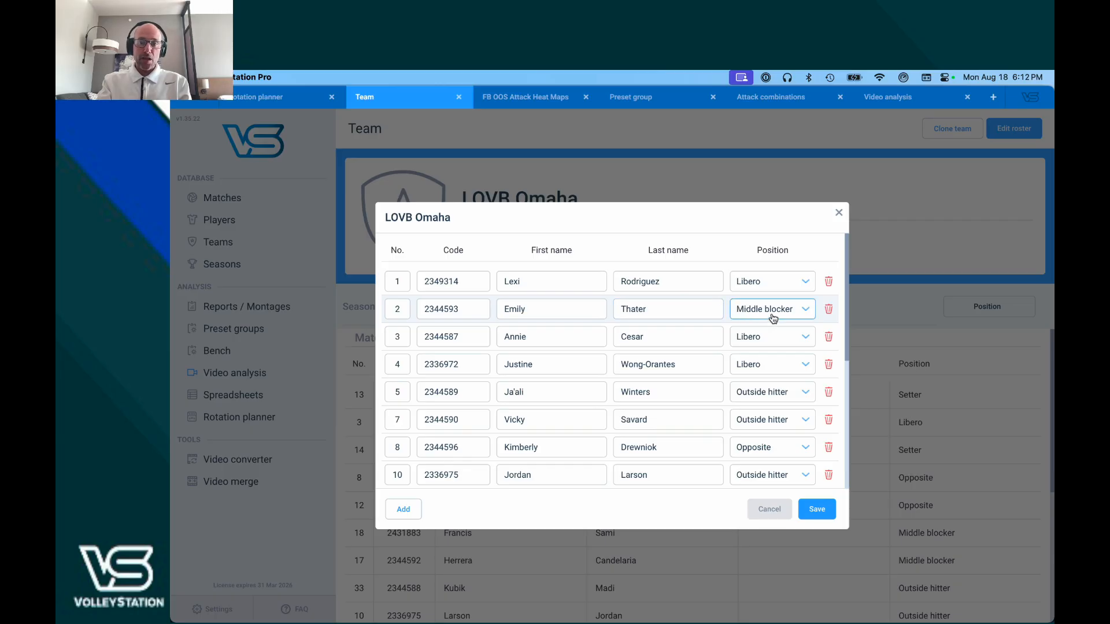
pyautogui.scroll(-4, 775, 318)
pyautogui.scroll(-2, 775, 320)
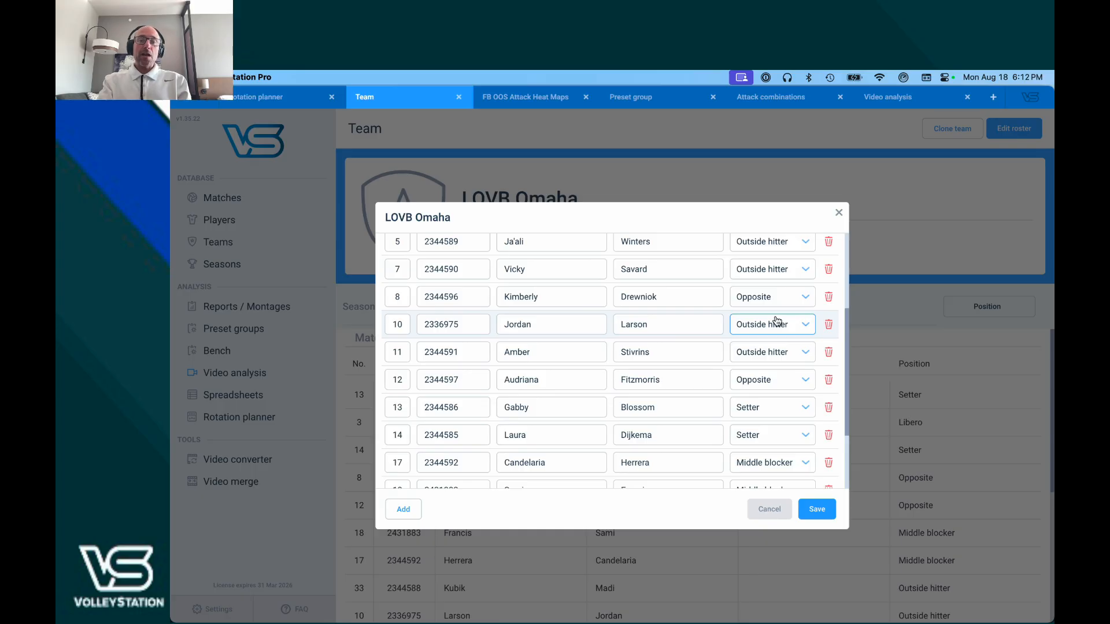
pyautogui.click(808, 326)
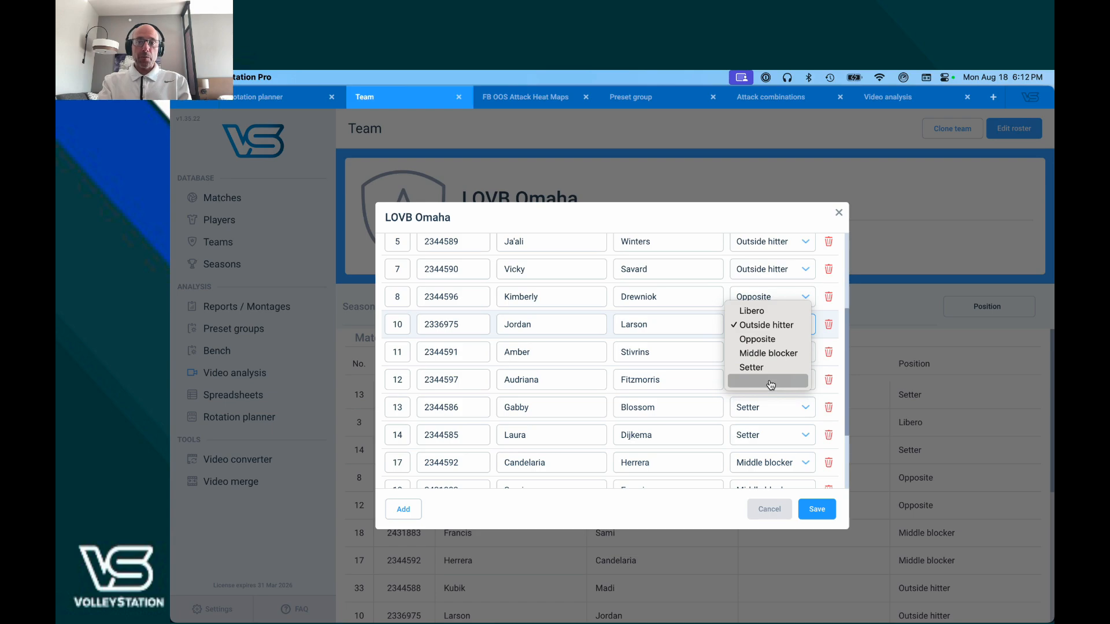
pyautogui.click(770, 382)
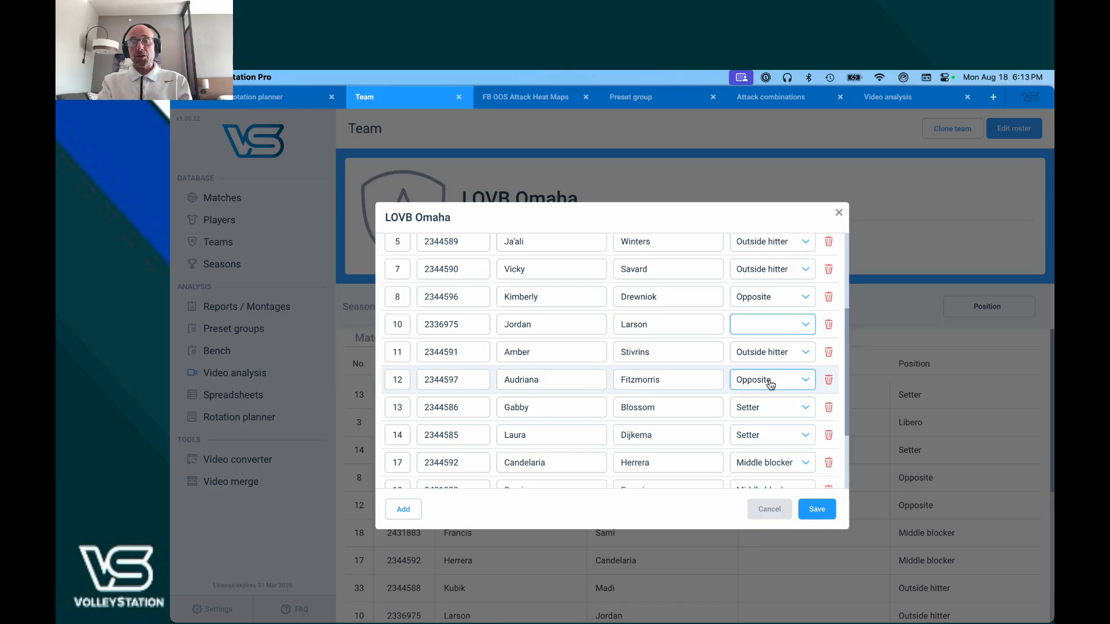
pyautogui.click(787, 300)
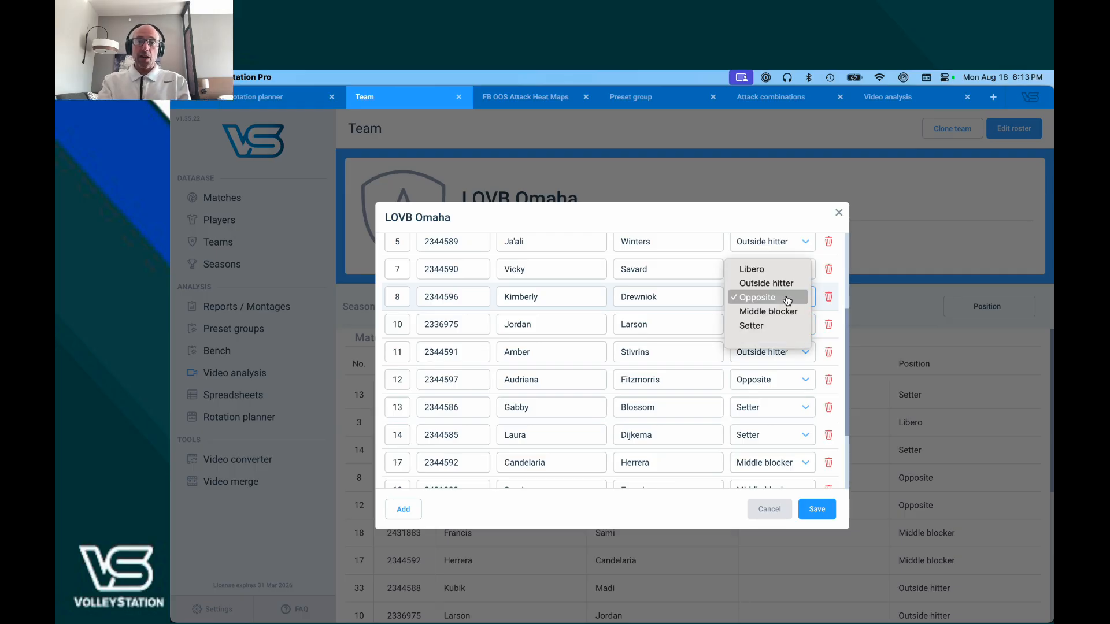
pyautogui.click(778, 339)
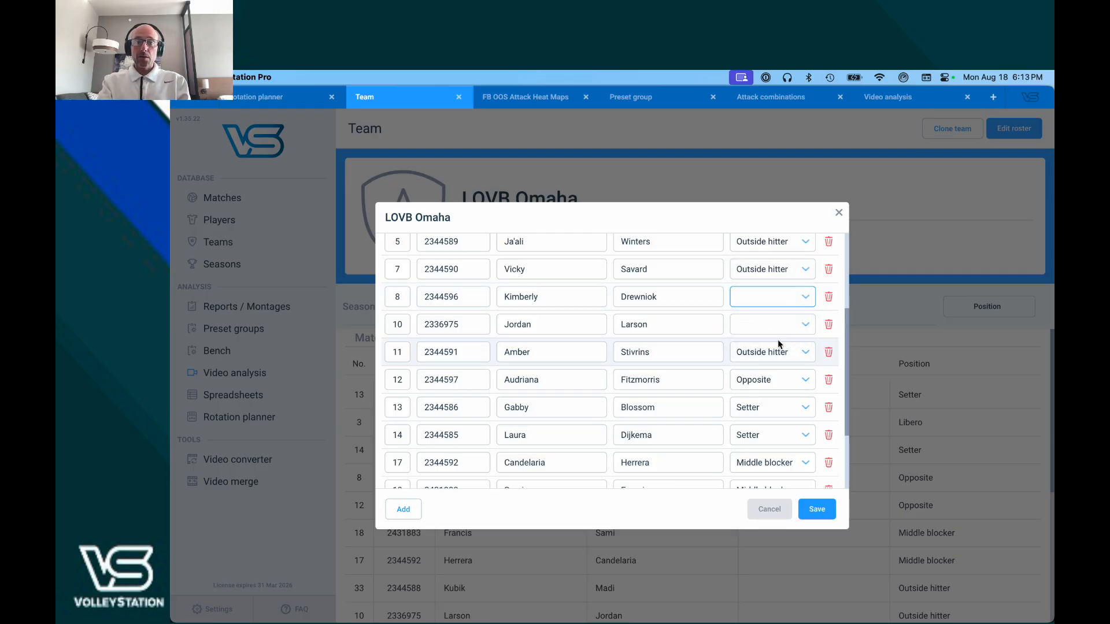
pyautogui.click(815, 509)
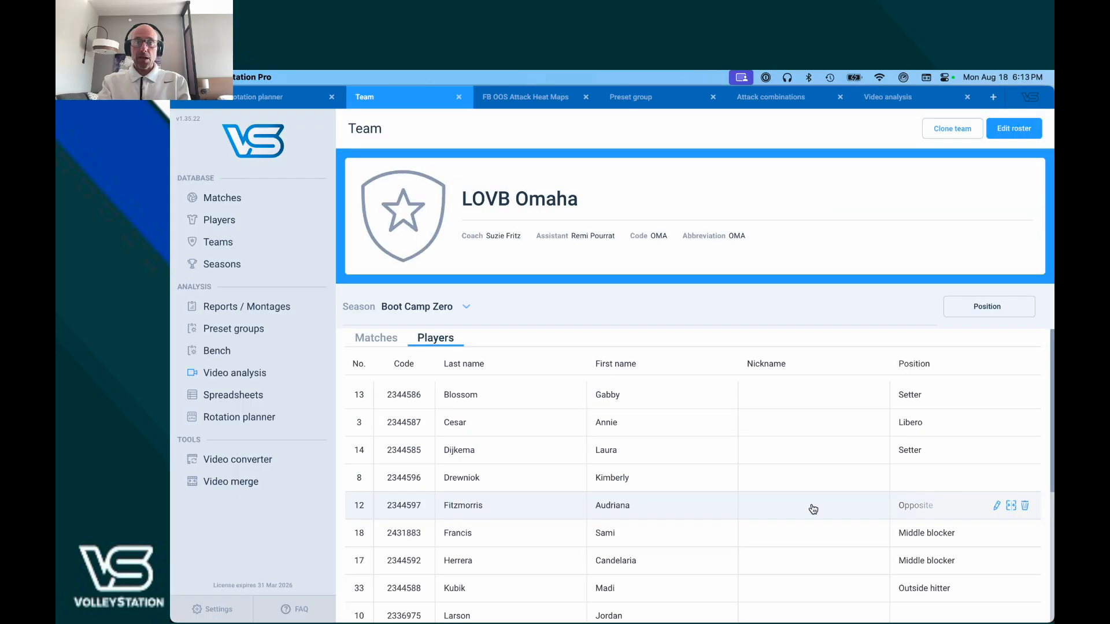
# Close the Attack combinations spreadsheet without saving its changes and reopen it to reload the roster
pyautogui.click(765, 104)
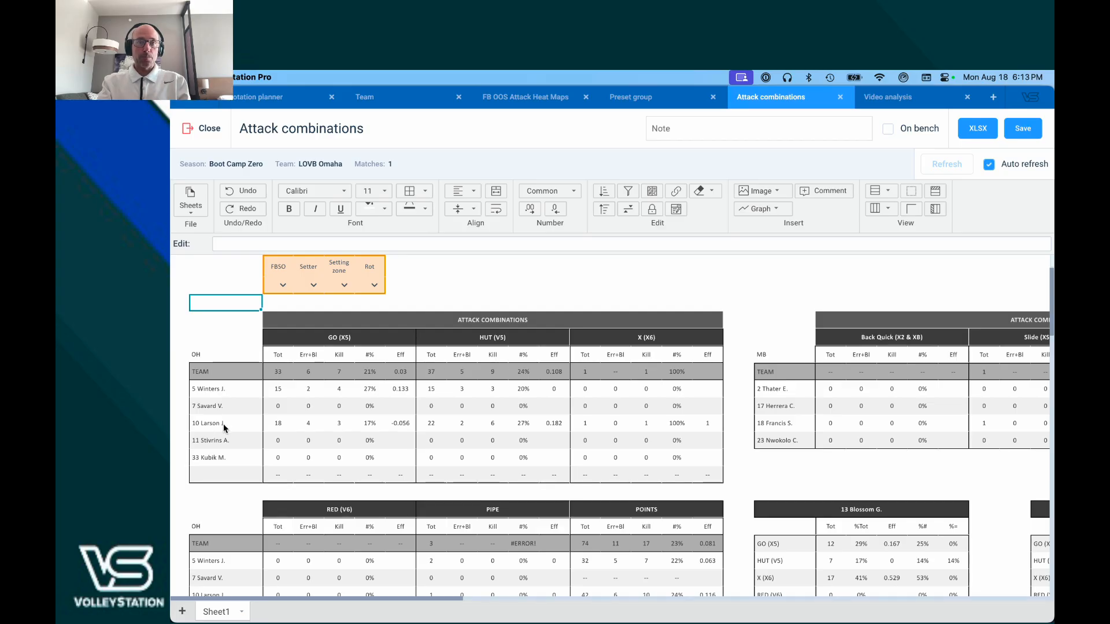
pyautogui.click(205, 128)
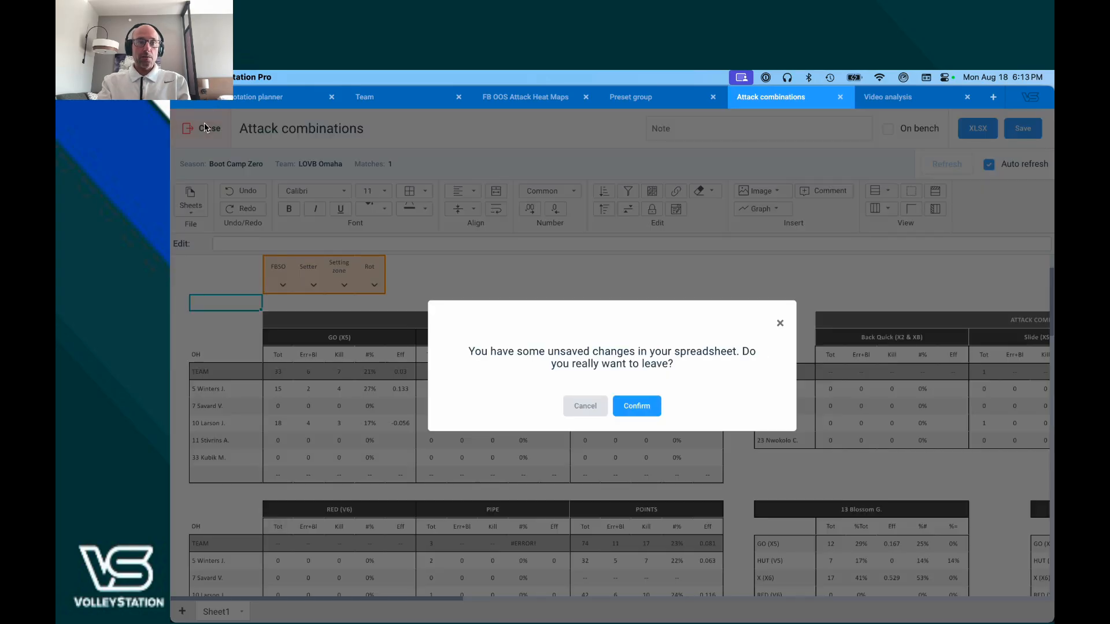
pyautogui.click(644, 415)
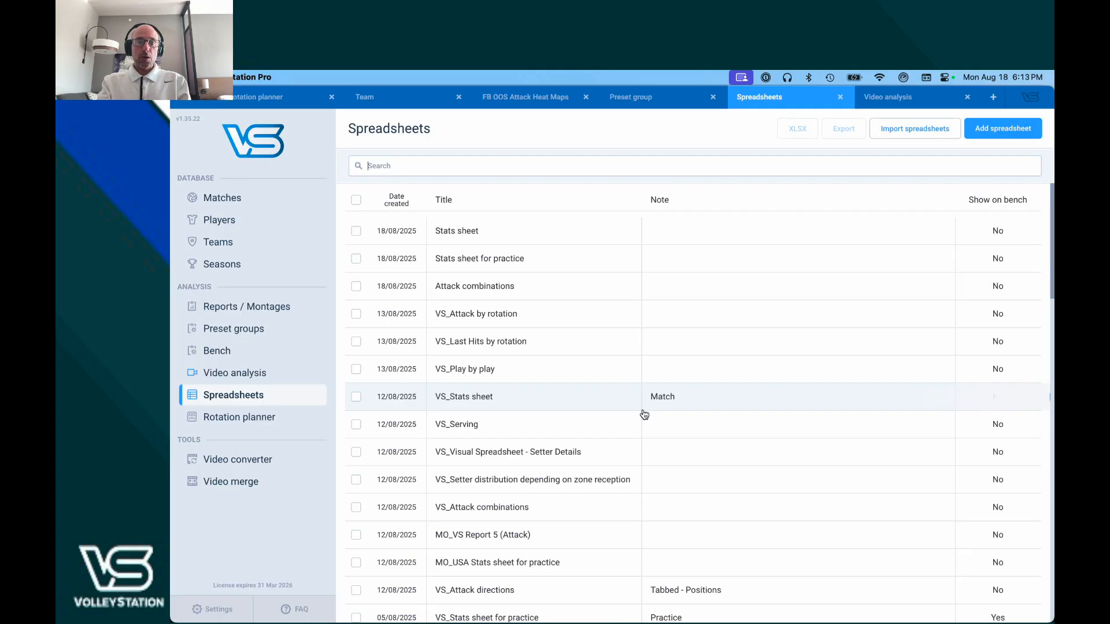
pyautogui.click(576, 292)
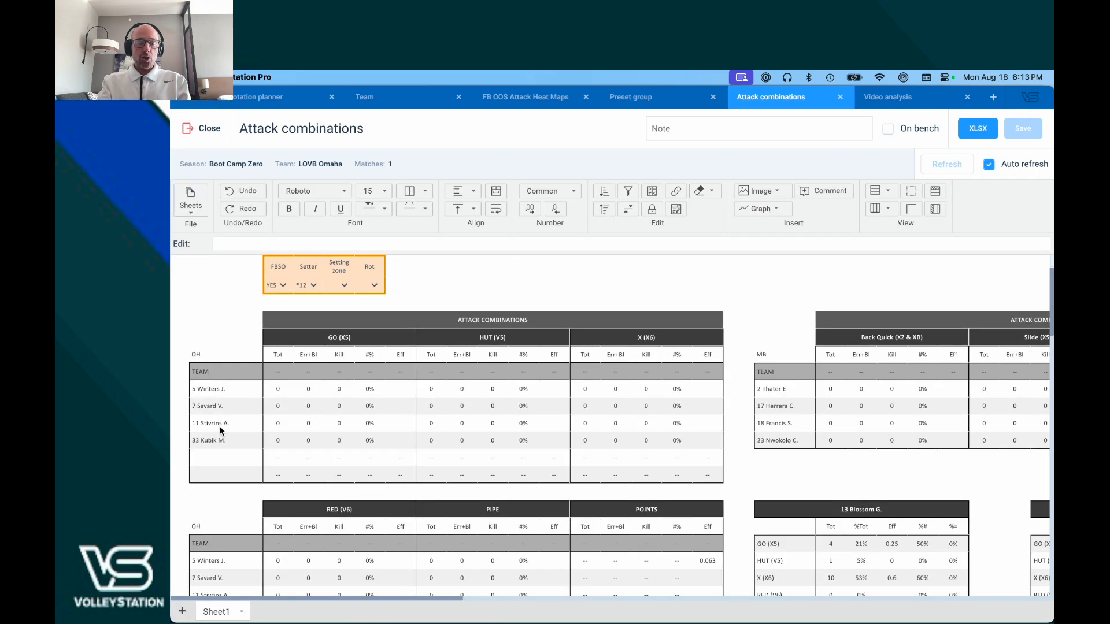
# Check which players are listed in the outside hitter and opposite tables, and inspect the player name formula
pyautogui.click(215, 390)
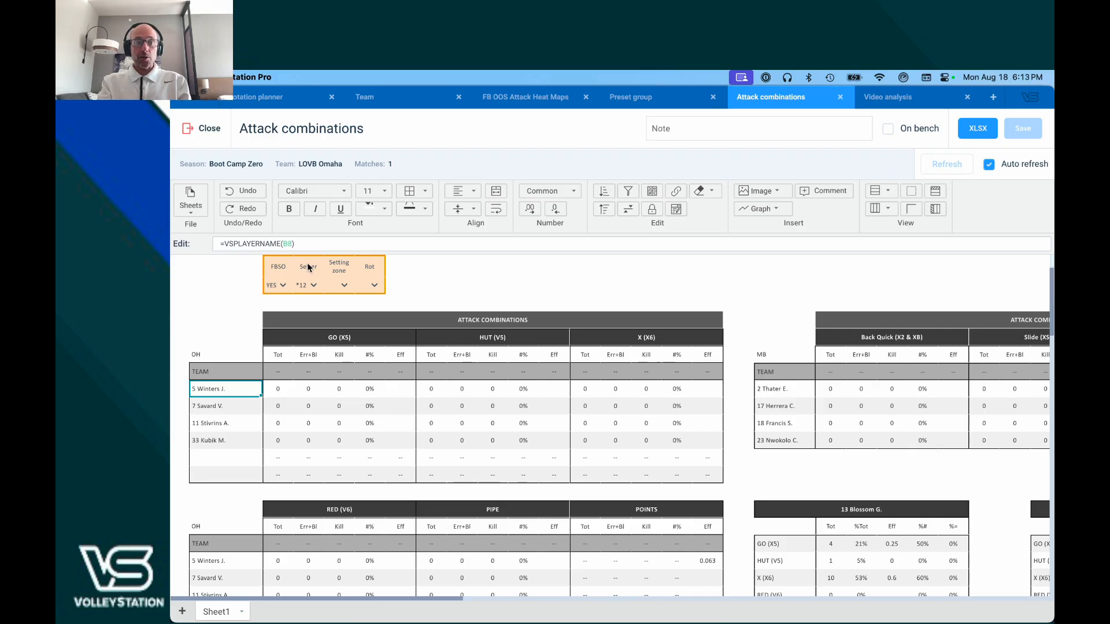
pyautogui.scroll(-10, 317, 424)
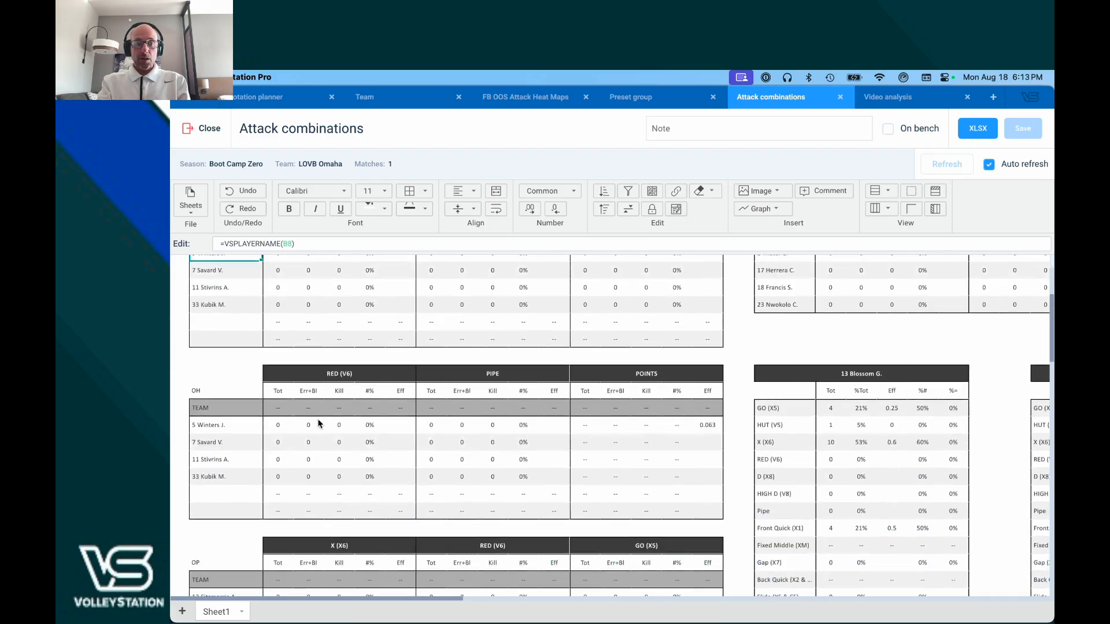
pyautogui.scroll(-2, 319, 424)
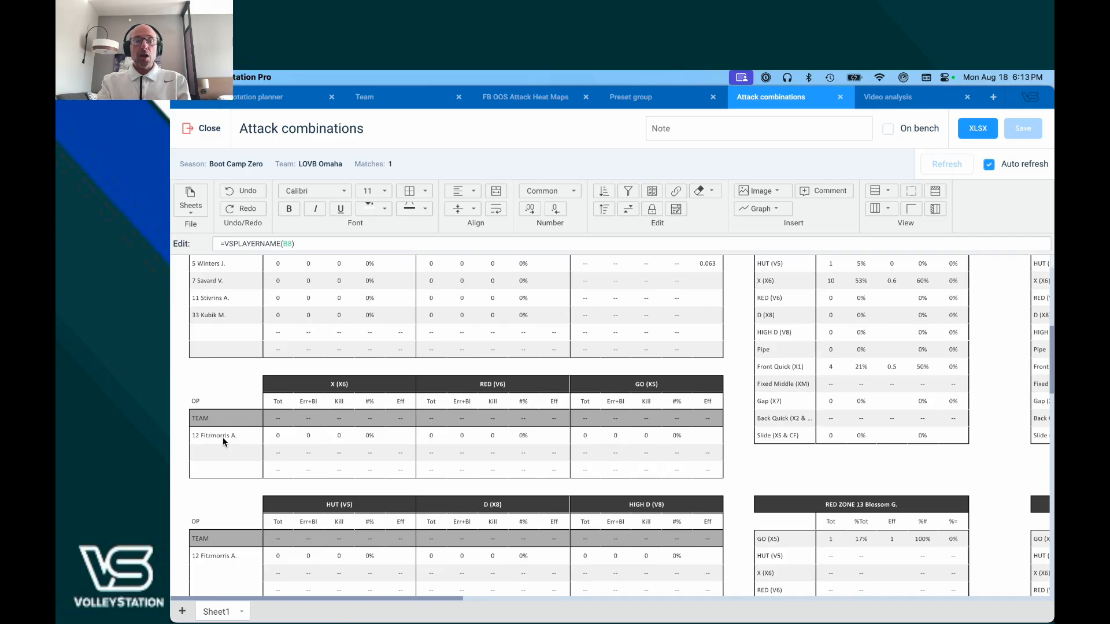
# Edit LOVB Omaha's roster to make player No. 8 an opposite and player No. 10 an outside hitter, and save it
pyautogui.click(371, 102)
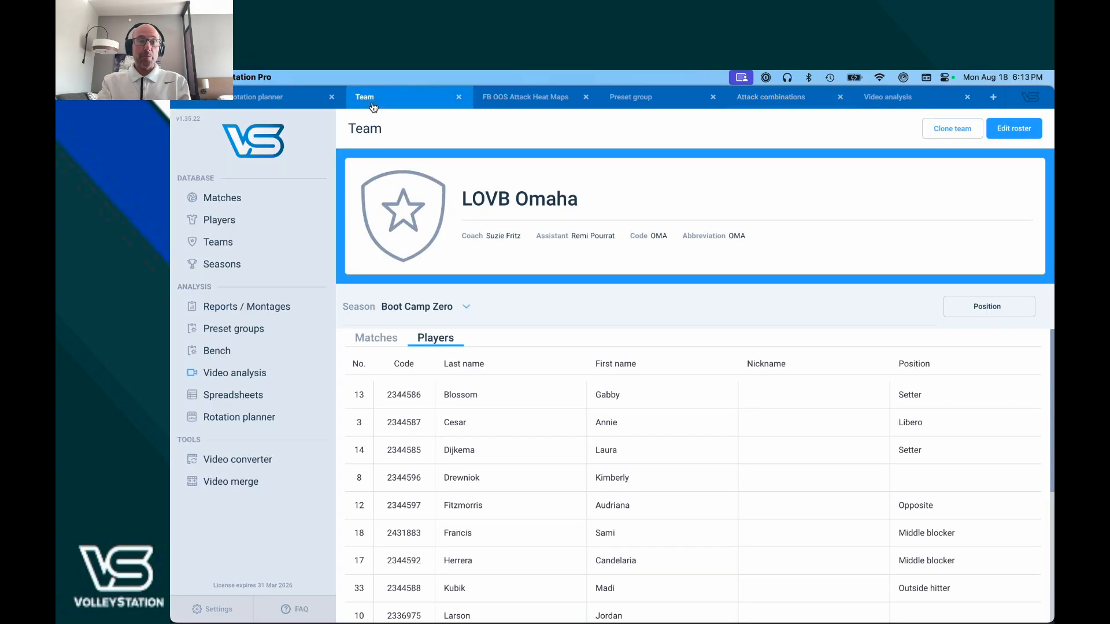
pyautogui.click(1010, 129)
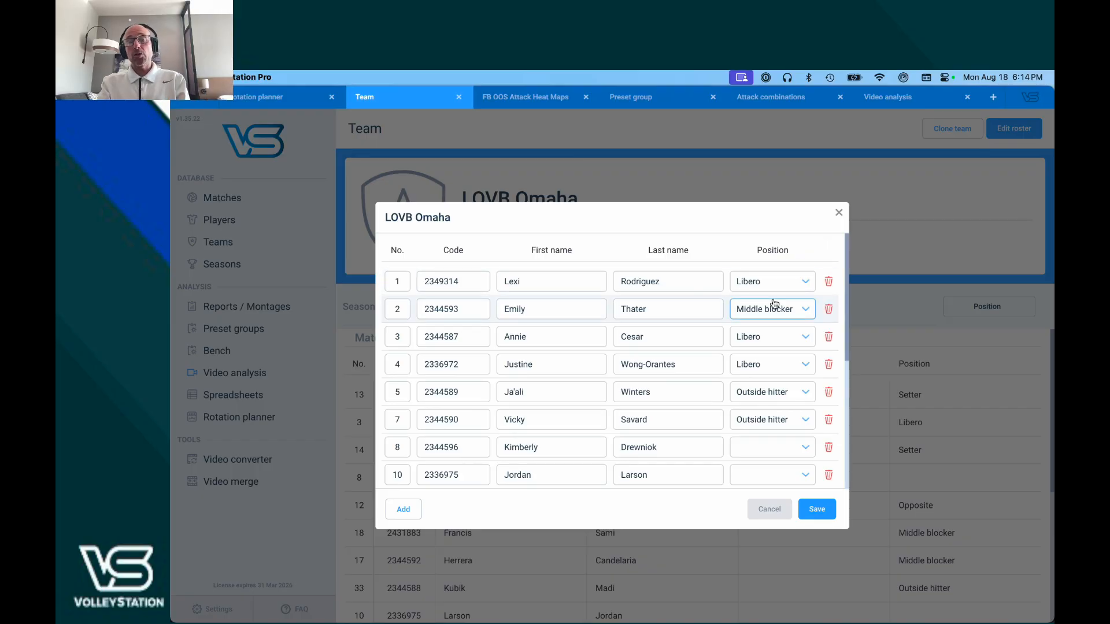
pyautogui.scroll(-5, 773, 309)
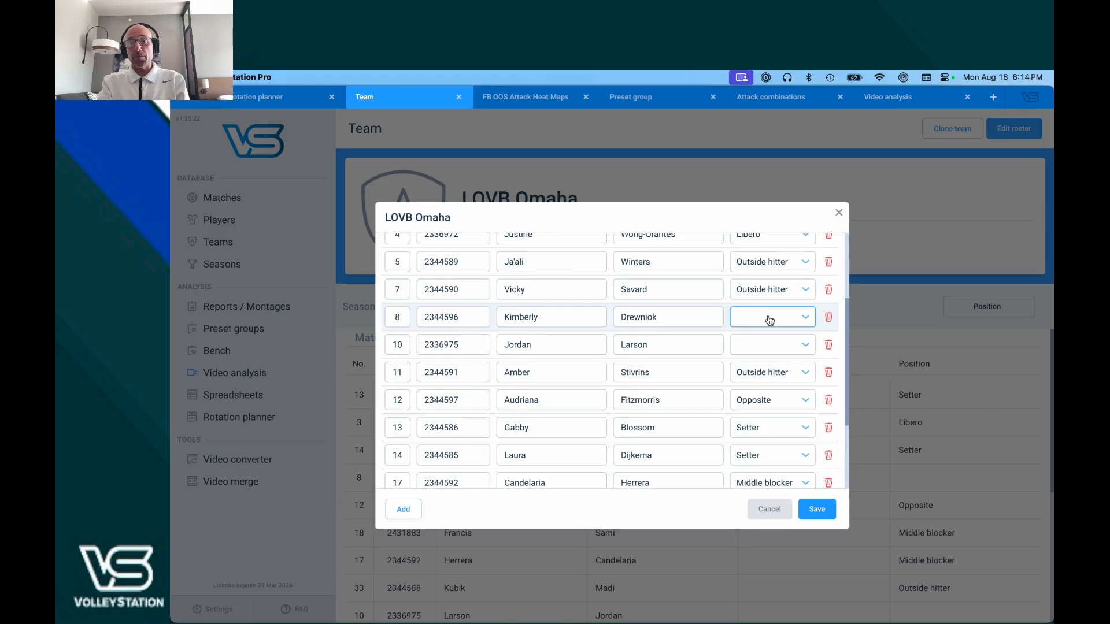
pyautogui.click(769, 321)
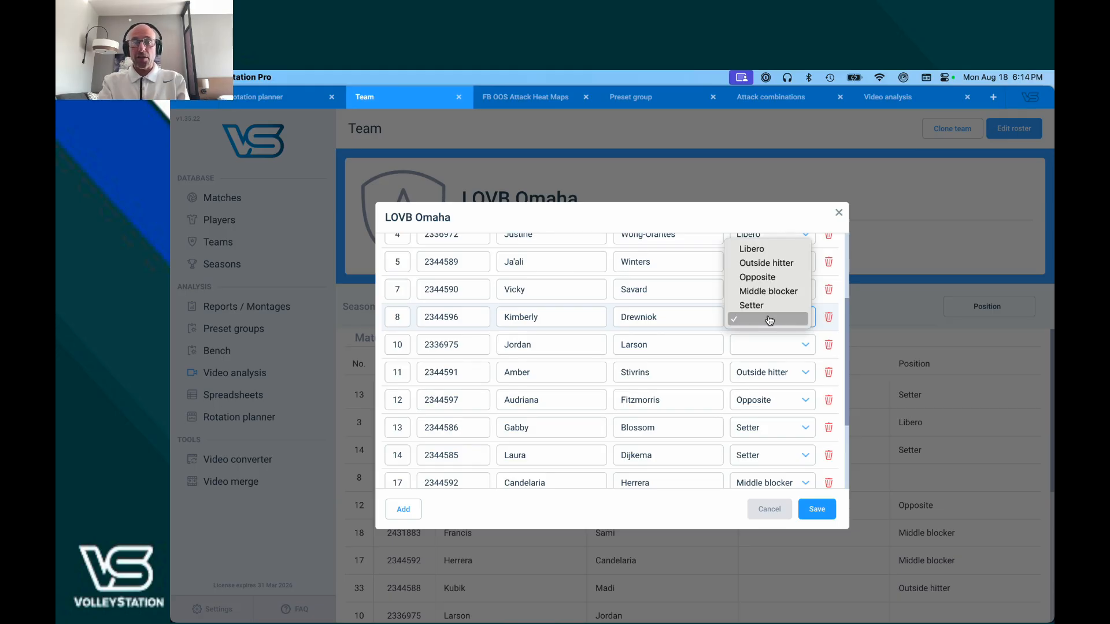
pyautogui.click(769, 278)
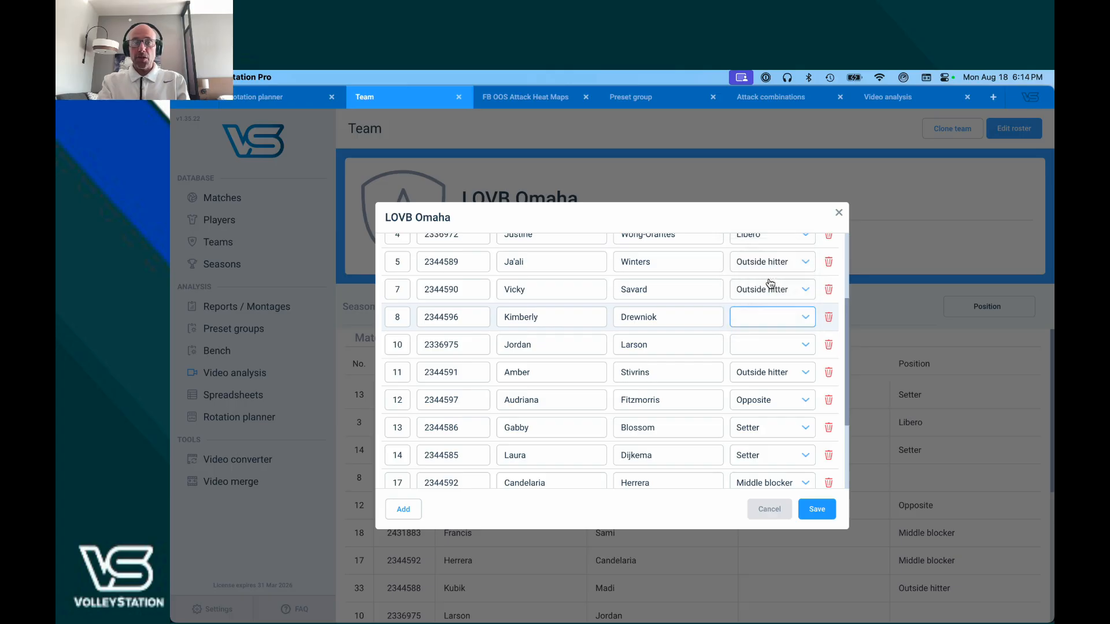
pyautogui.click(770, 351)
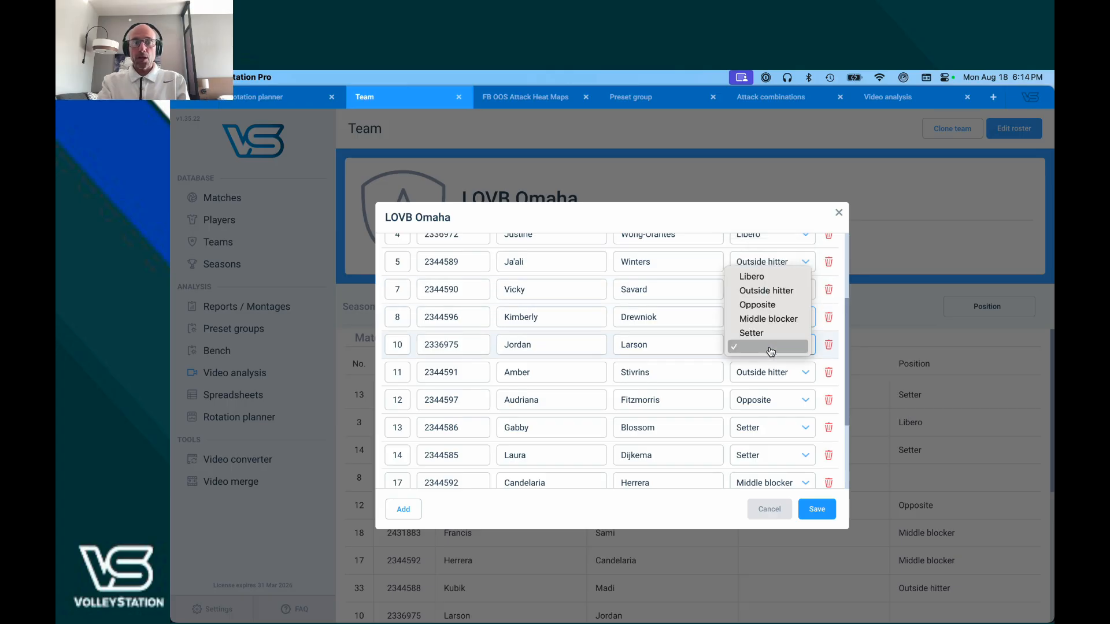
pyautogui.click(772, 291)
pyautogui.click(816, 508)
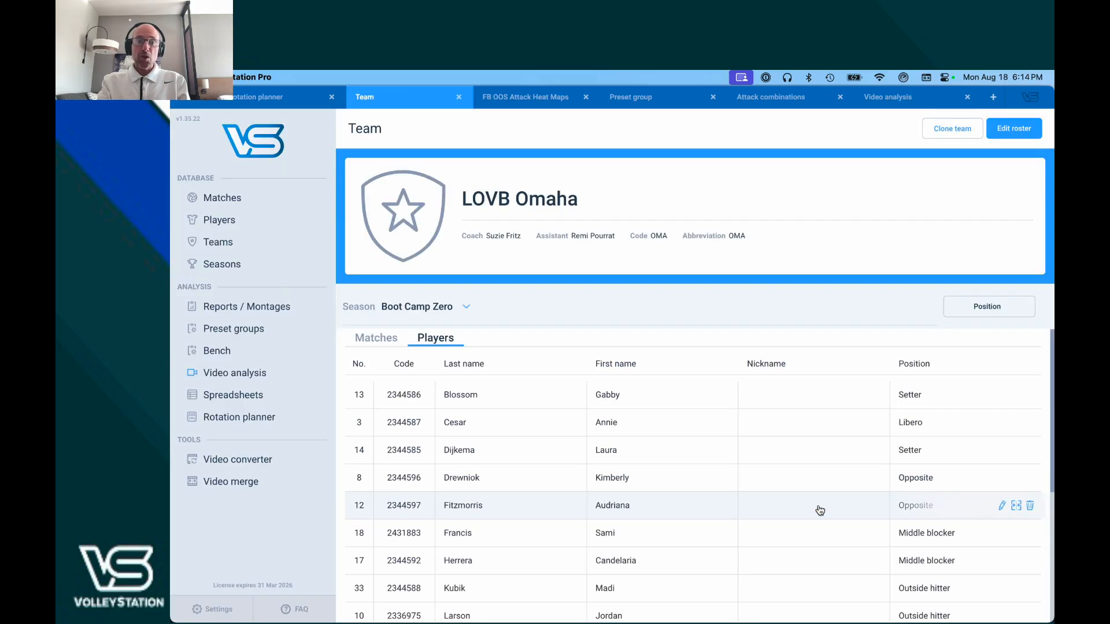
# Close and reopen the Attack combinations spreadsheet to reload the roster, and check its outside hitter and opposite tables
pyautogui.click(769, 98)
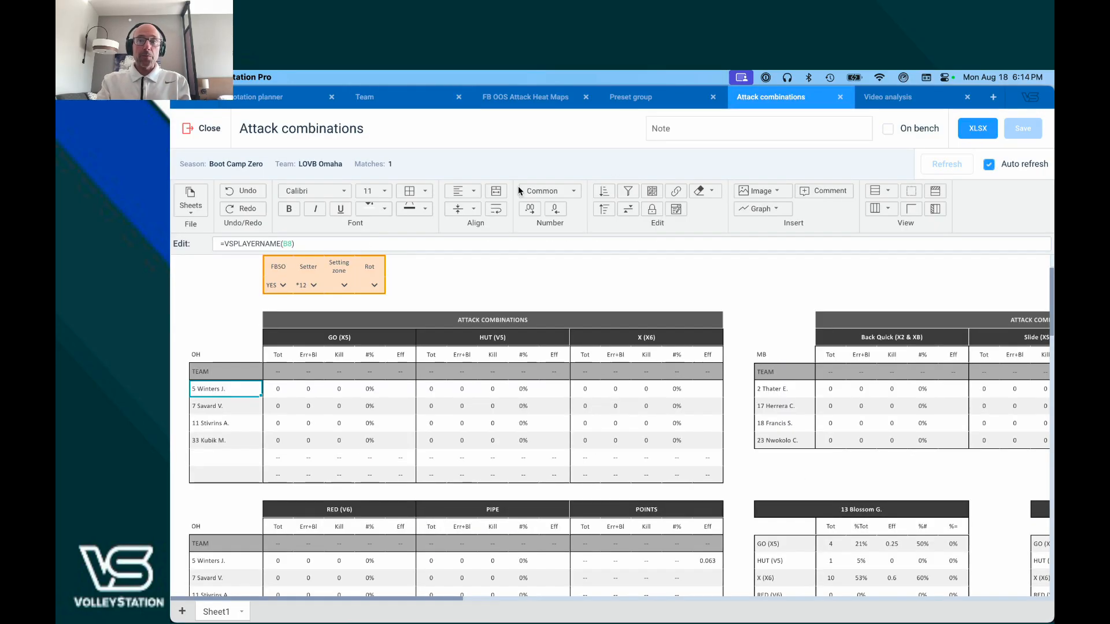
pyautogui.click(200, 130)
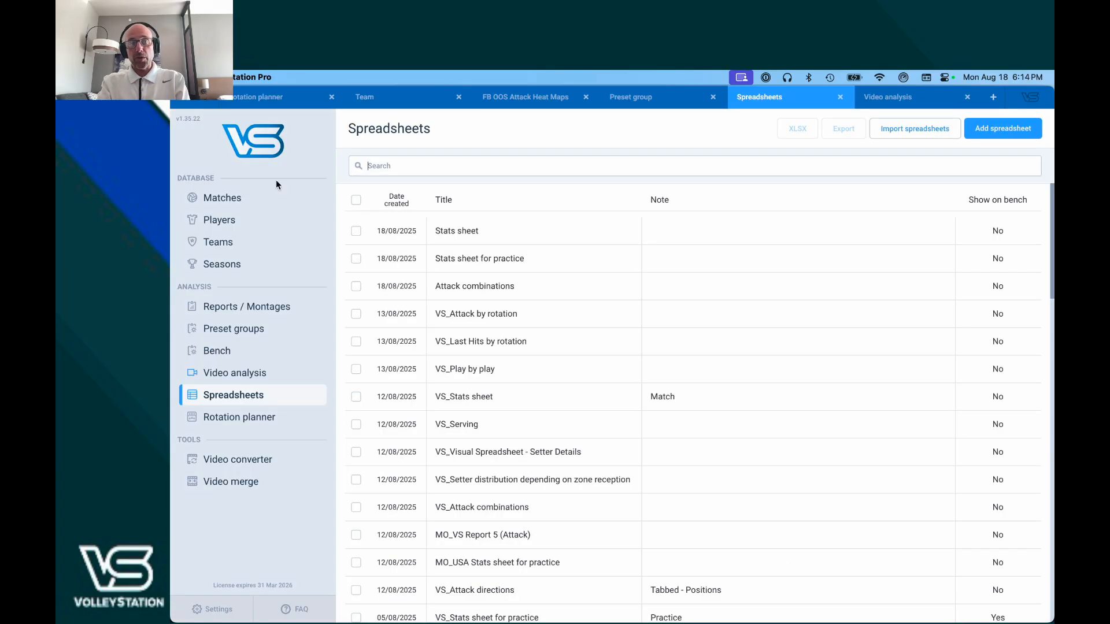
pyautogui.click(506, 290)
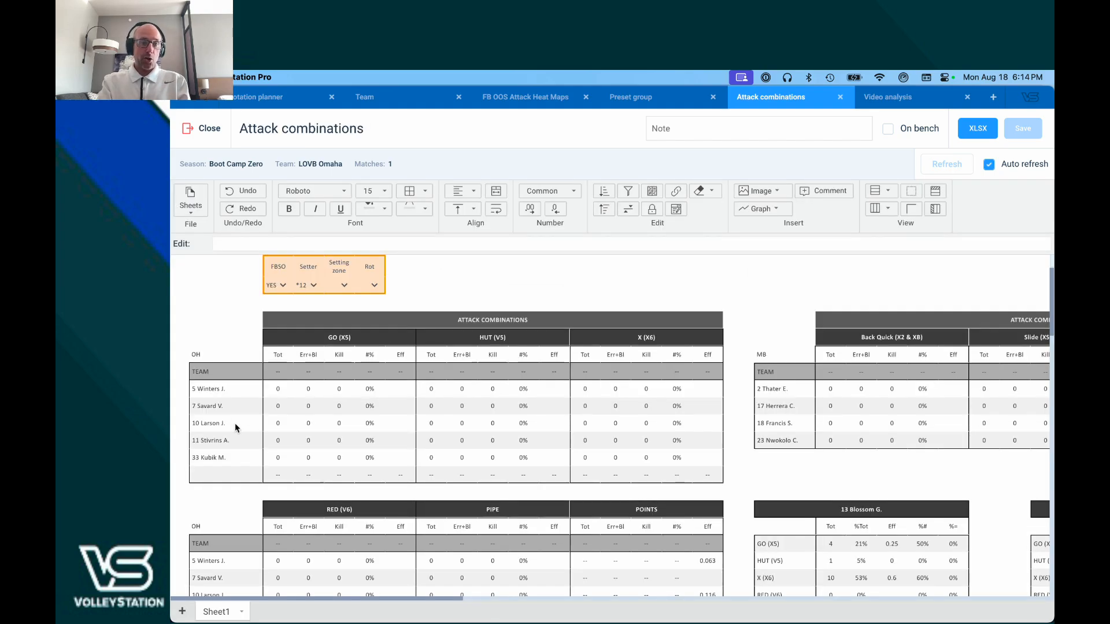
pyautogui.scroll(-5, 235, 423)
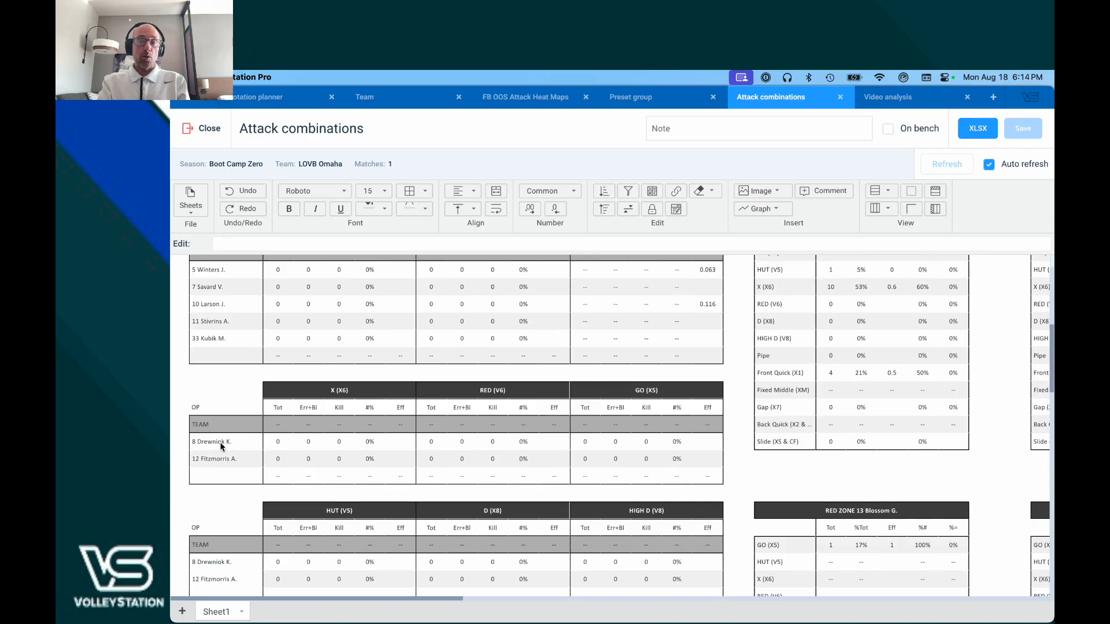
pyautogui.scroll(5, 221, 446)
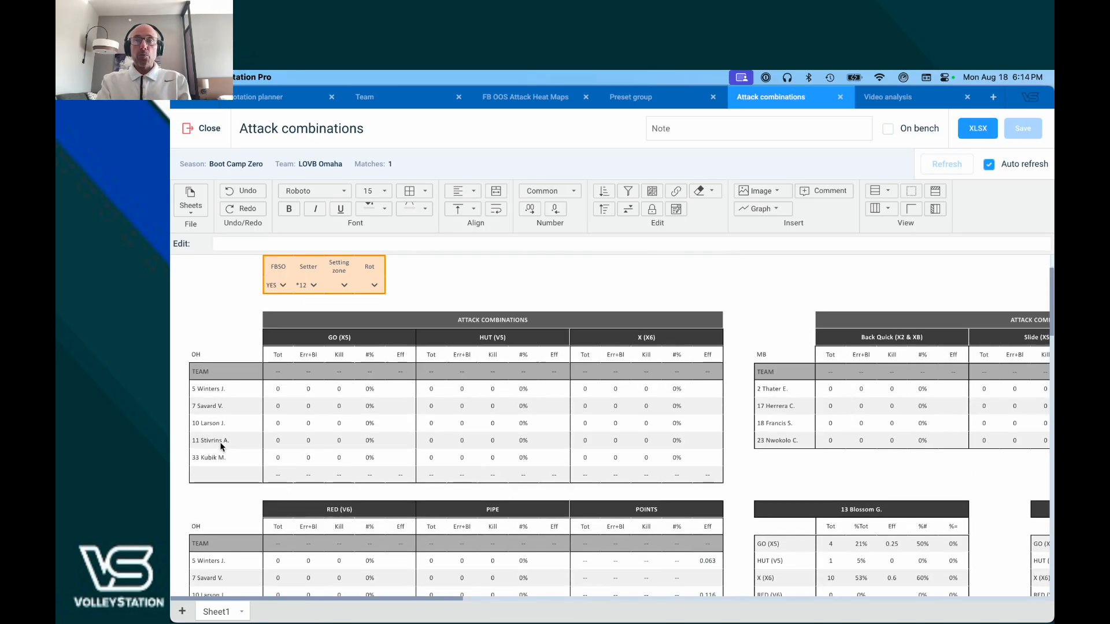